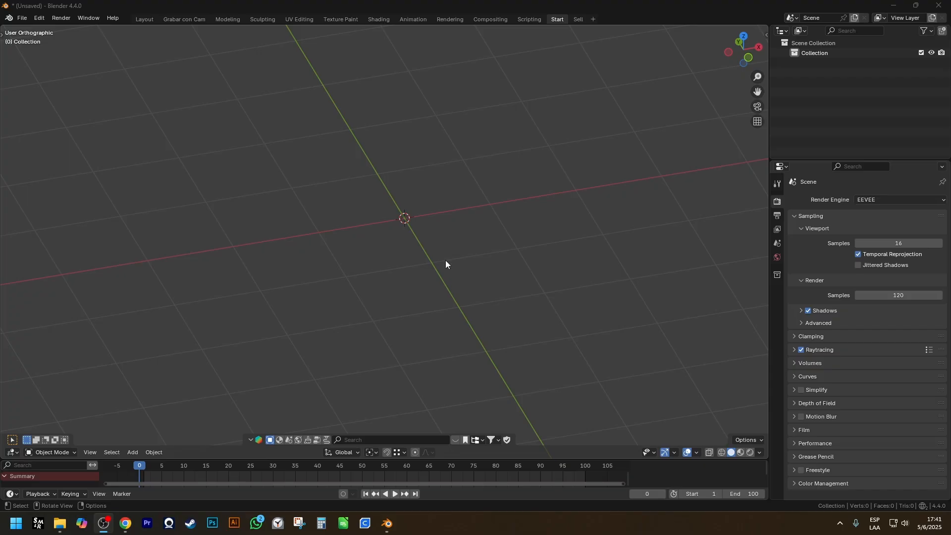
# - Add a cube mesh to the empty scene at the 3D cursor
pyautogui.hotkey('shift', 'a')
pyautogui.moveTo(403, 245)
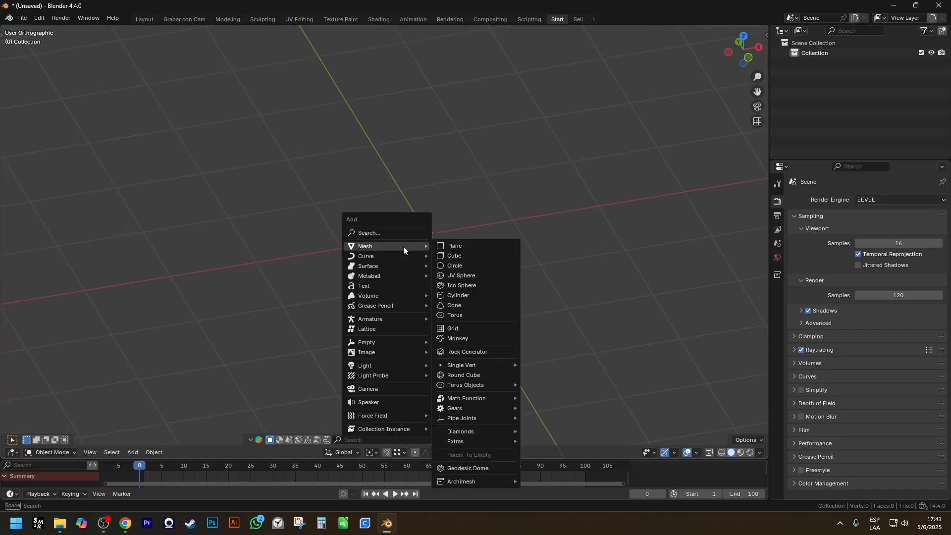
pyautogui.click(481, 254)
pyautogui.scroll(3, 414, 242)
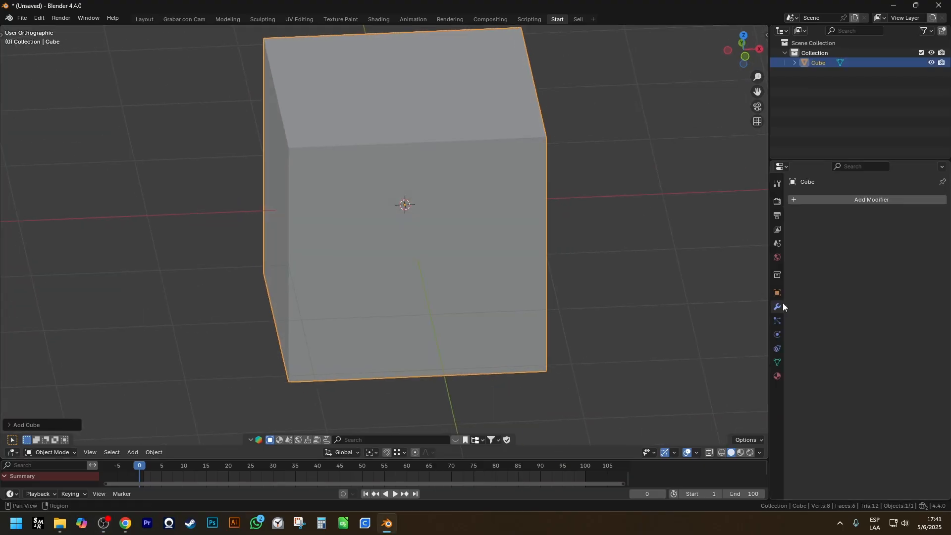
# - Add an Array modifier to the cube
pyautogui.click(831, 198)
pyautogui.moveTo(809, 234)
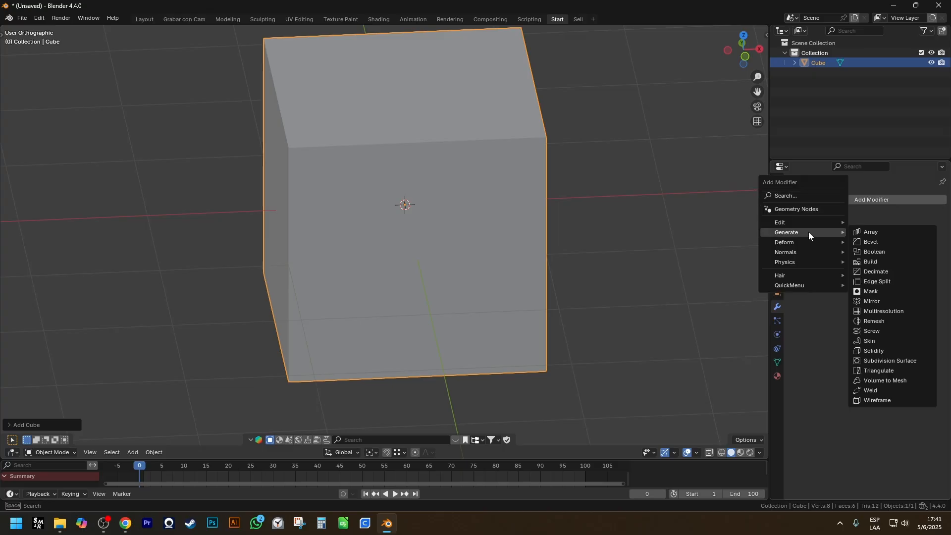
pyautogui.click(878, 233)
pyautogui.scroll(-3, 506, 288)
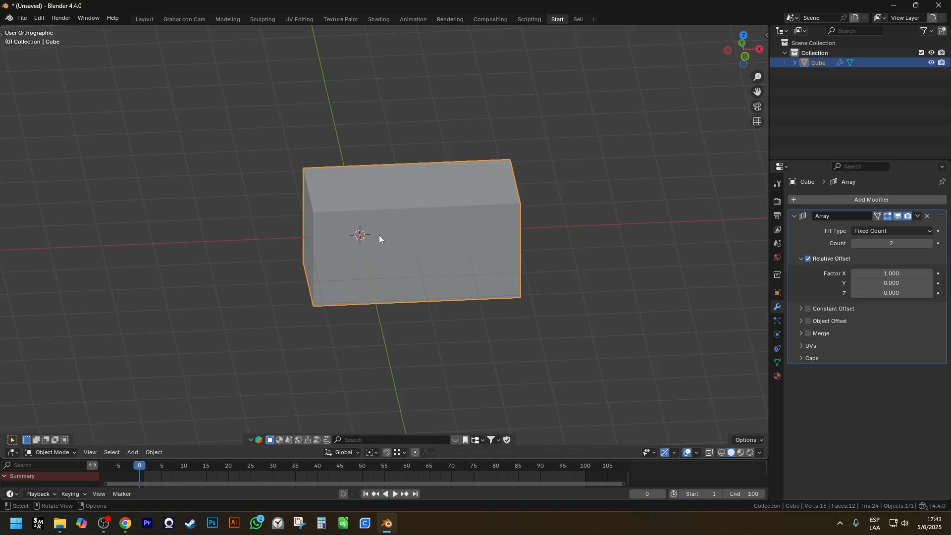
# - Switch the viewport shading to wireframe so the arrayed cubes can be told apart
pyautogui.moveTo(451, 240); pyautogui.dragTo(489, 242, button='middle')
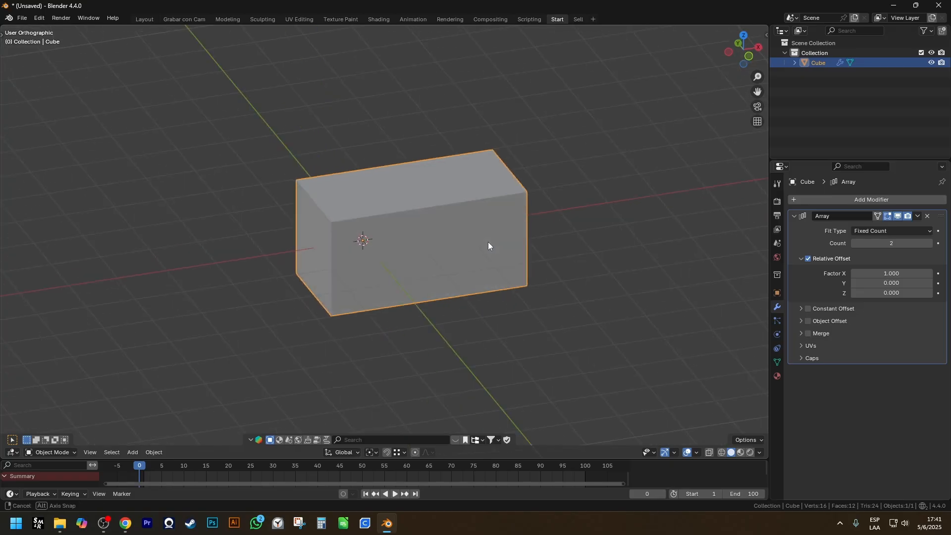
pyautogui.press('z')
pyautogui.click(404, 264)
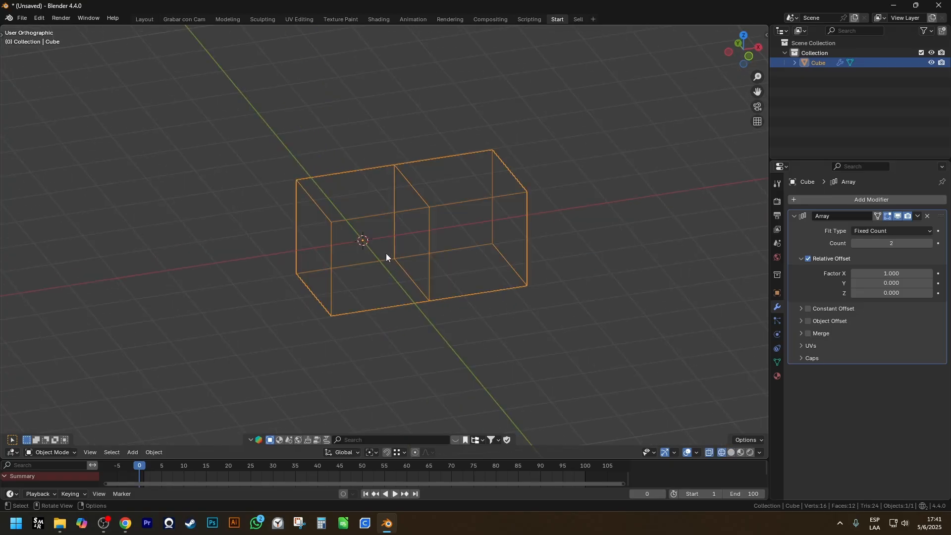
pyautogui.scroll(2, 382, 228)
pyautogui.hotkey('ctrl', 's')
pyautogui.moveTo(317, 81); pyautogui.dragTo(332, 125)
pyautogui.click(841, 123)
pyautogui.click(36, 526)
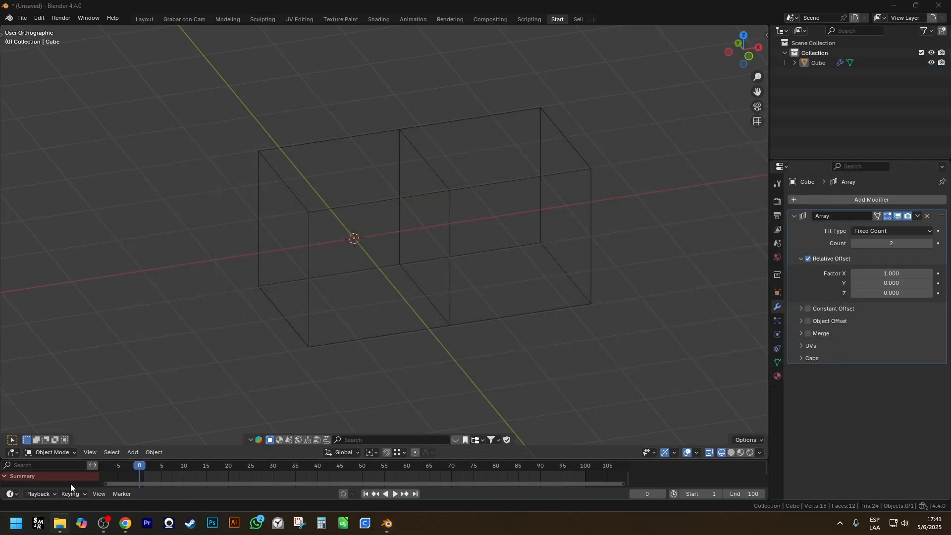
pyautogui.click(154, 27)
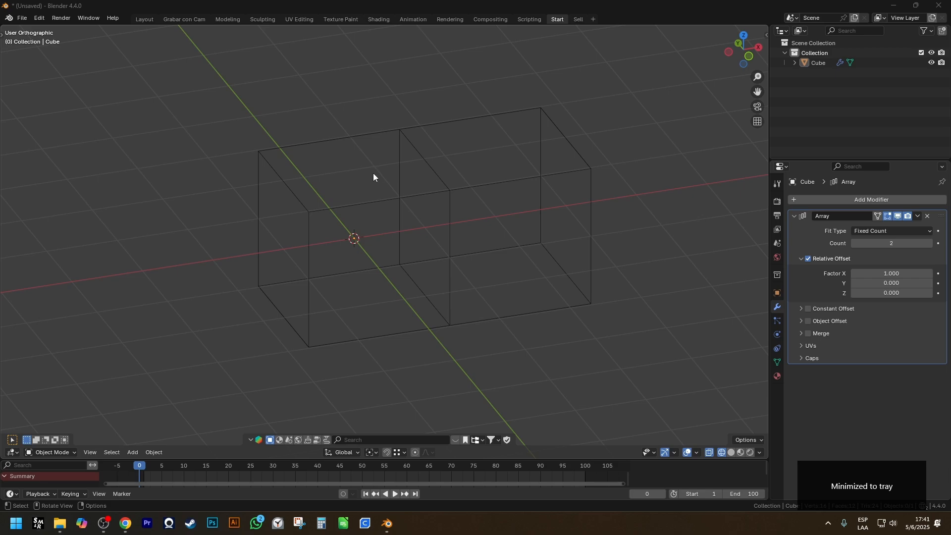
pyautogui.moveTo(440, 52); pyautogui.dragTo(499, 136)
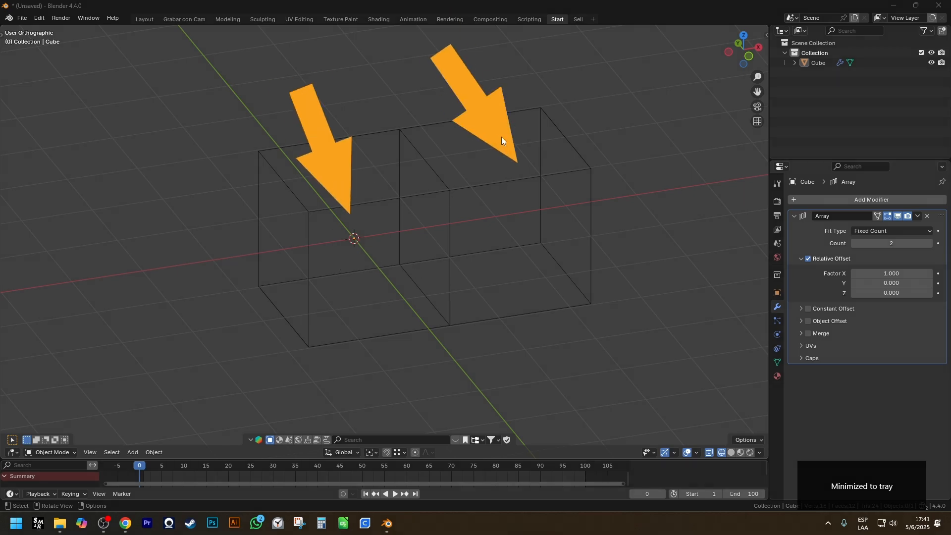
pyautogui.press('Escape')
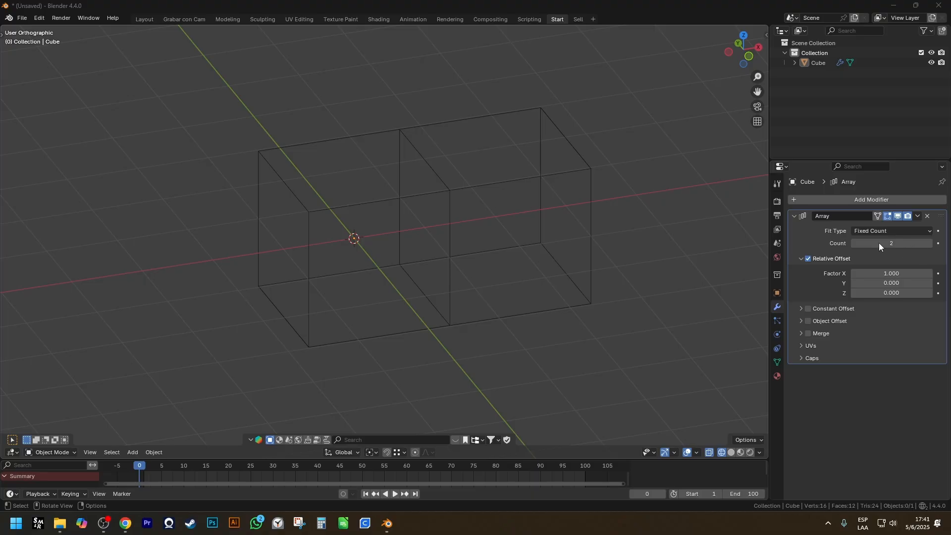
pyautogui.click(551, 227)
pyautogui.scroll(-3, 551, 227)
pyautogui.scroll(3, 583, 218)
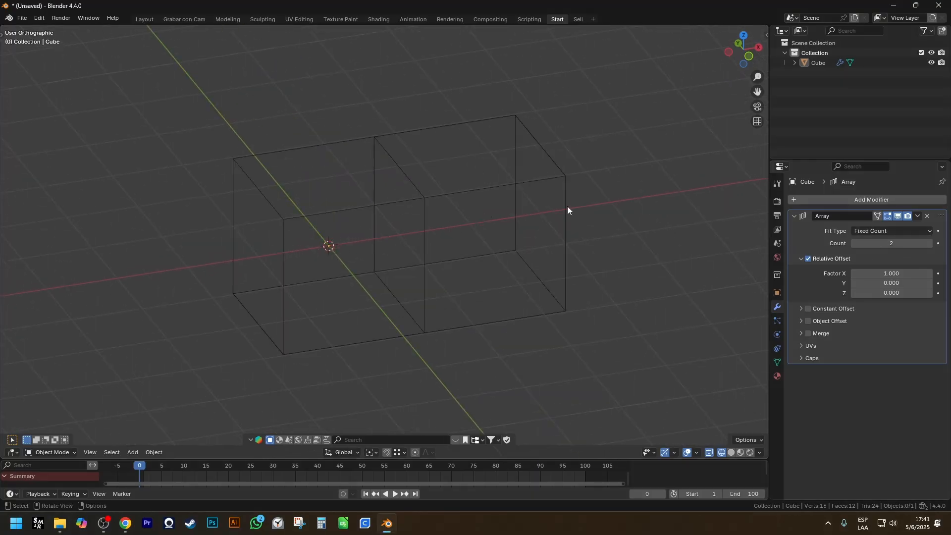
# - Keep the Array modifier's fit type at Fixed Count and raise the count to 3
pyautogui.click(914, 231)
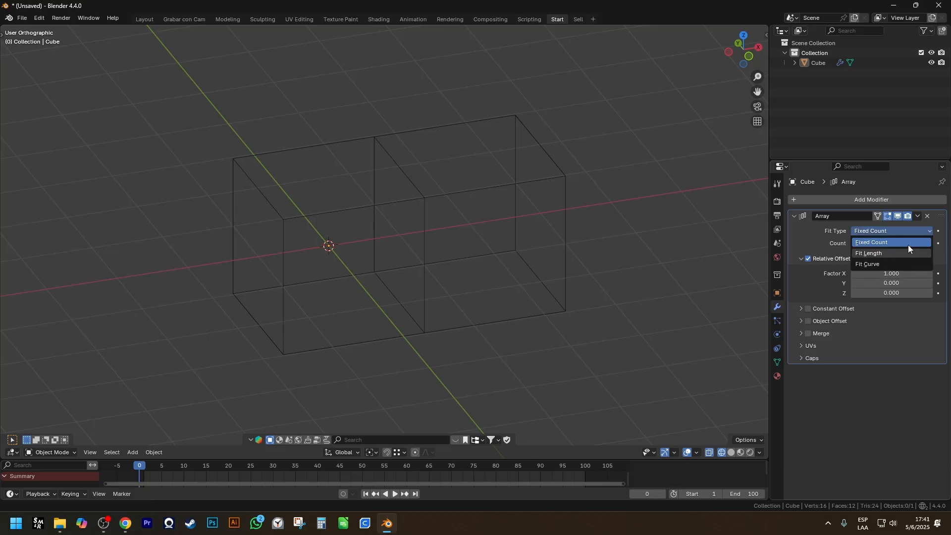
pyautogui.click(880, 242)
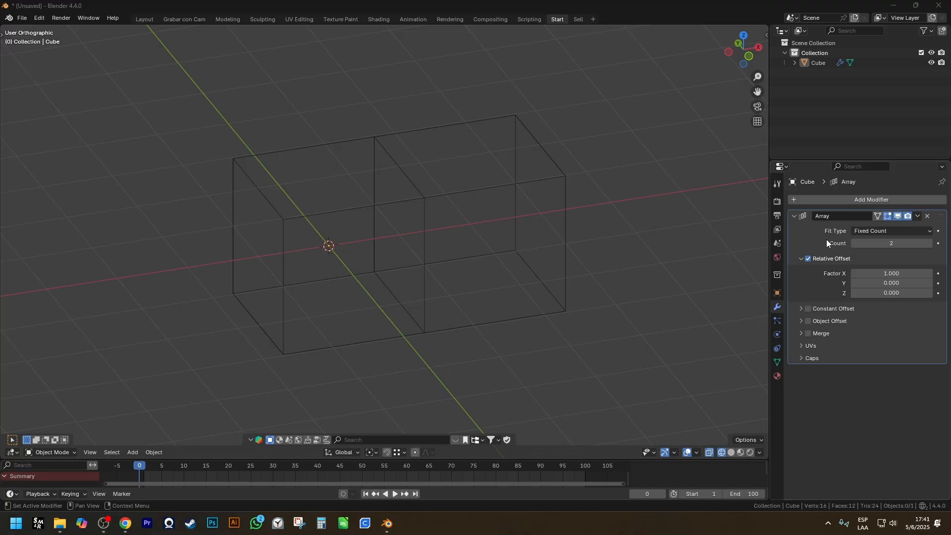
pyautogui.moveTo(829, 240)
pyautogui.mouseDown()
pyautogui.moveTo(917, 256)
pyautogui.moveTo(925, 249)
pyautogui.mouseUp()
pyautogui.moveTo(823, 231); pyautogui.dragTo(944, 254)
pyautogui.press('Escape')
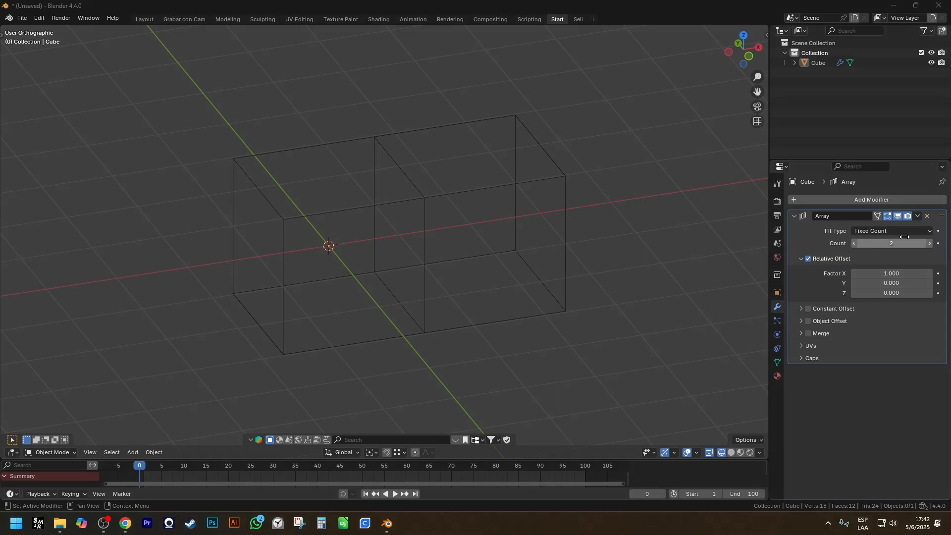
pyautogui.click(929, 243)
pyautogui.moveTo(294, 107); pyautogui.dragTo(308, 157)
pyautogui.moveTo(412, 72); pyautogui.dragTo(439, 135)
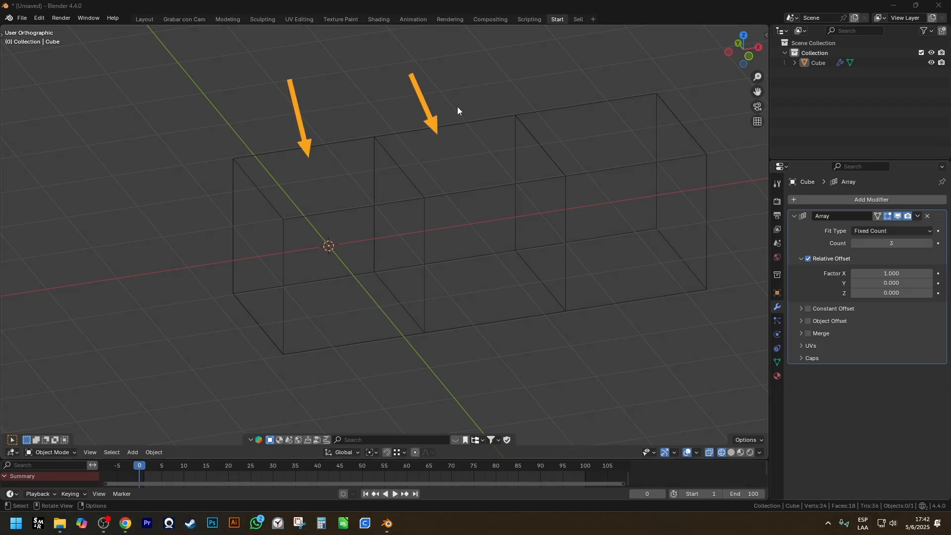
pyautogui.moveTo(537, 55); pyautogui.dragTo(585, 120)
pyautogui.press('Escape')
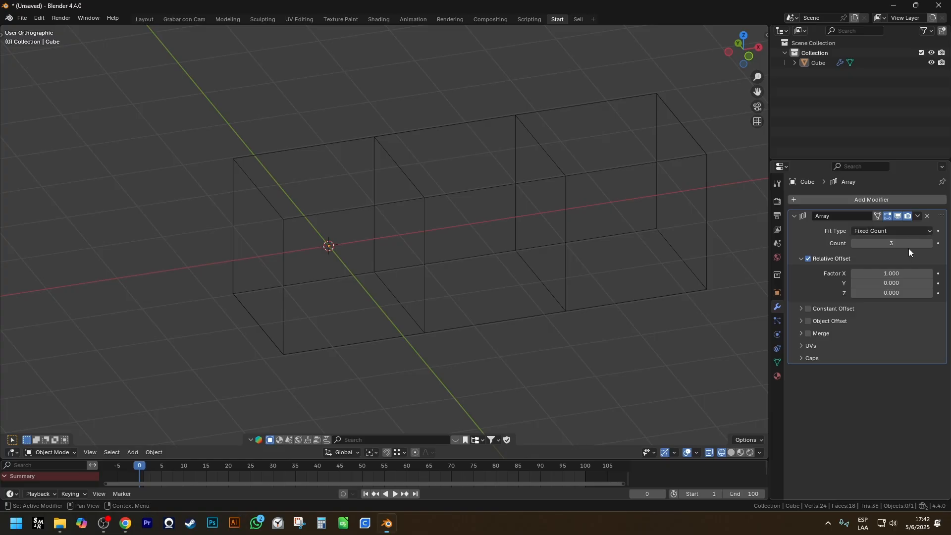
# - Raise the Array modifier's count to 81 and inspect the long row of cubes along the X axis
pyautogui.moveTo(909, 248)
pyautogui.mouseDown()
pyautogui.moveTo(927, 248)
pyautogui.moveTo(894, 244)
pyautogui.mouseUp()
pyautogui.scroll(-14, 525, 244)
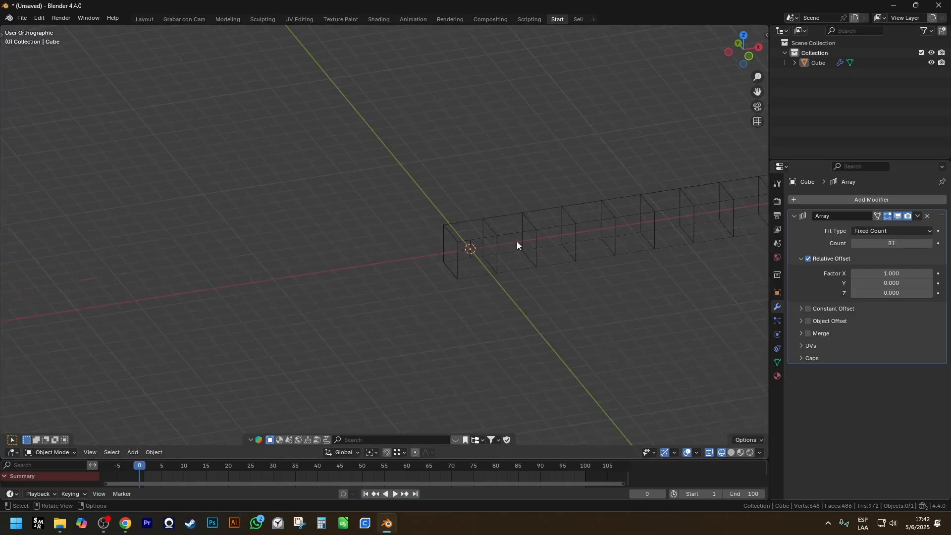
pyautogui.keyDown('shift'); pyautogui.moveTo(654, 235); pyautogui.dragTo(317, 228, button='middle'); pyautogui.keyUp('shift')
pyautogui.scroll(-6, 347, 223)
pyautogui.scroll(4, 287, 217)
pyautogui.moveTo(240, 227); pyautogui.dragTo(585, 188)
pyautogui.scroll(3, 495, 203)
pyautogui.scroll(-2, 459, 190)
pyautogui.click(462, 187)
pyautogui.keyDown('shift'); pyautogui.moveTo(503, 202); pyautogui.dragTo(457, 208, button='middle'); pyautogui.keyUp('shift')
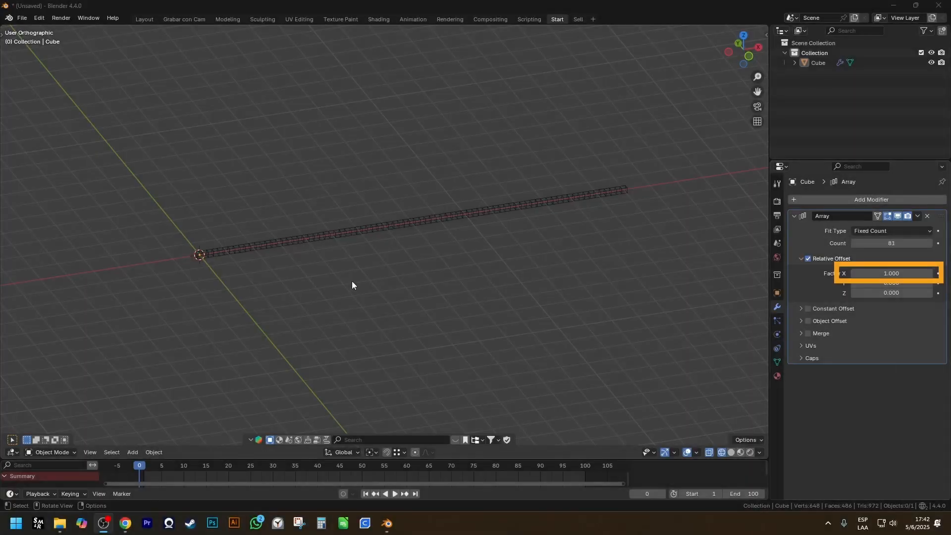
pyautogui.scroll(-2, 298, 245)
# - Select the arrayed cube and set its Array modifier's count to 3
pyautogui.click(297, 248)
pyautogui.scroll(2, 538, 263)
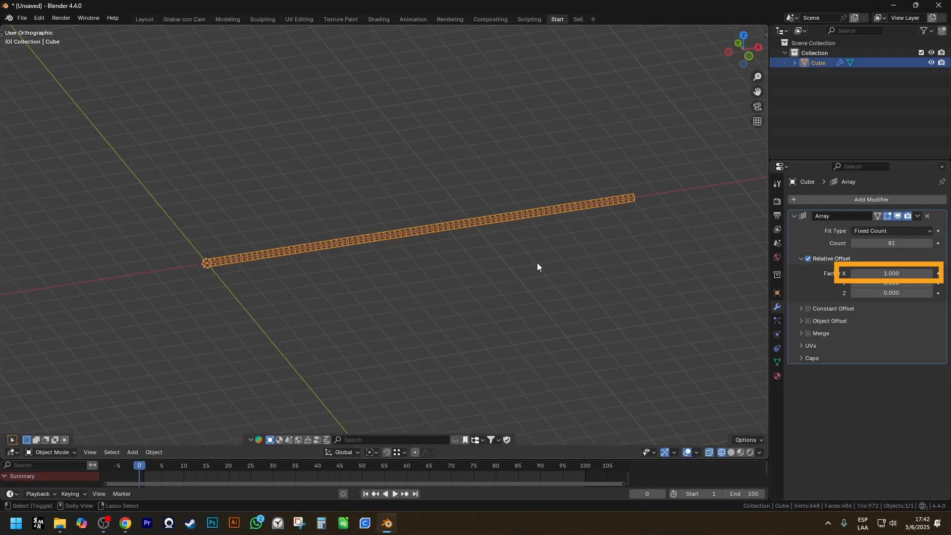
pyautogui.click(854, 242)
pyautogui.click(881, 242)
pyautogui.write('3')
pyautogui.press('Return')
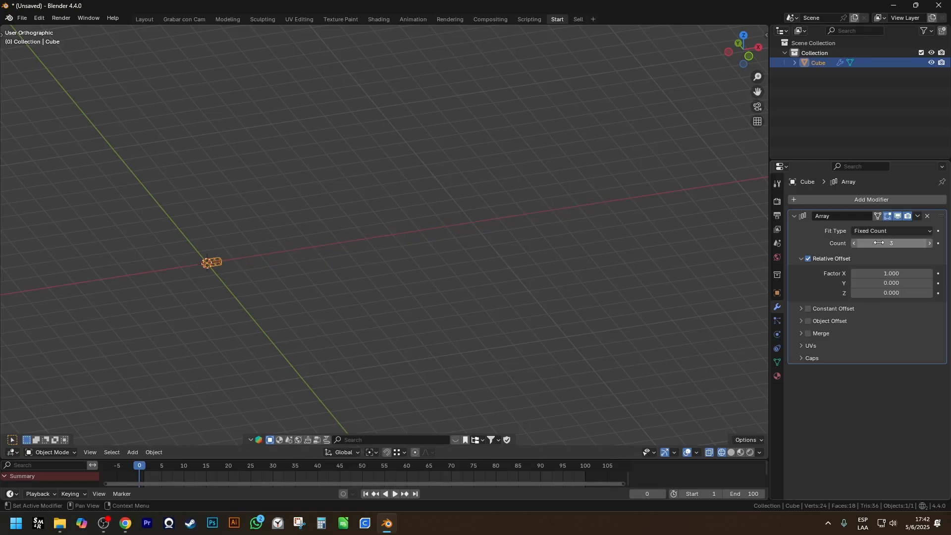
pyautogui.scroll(6, 203, 284)
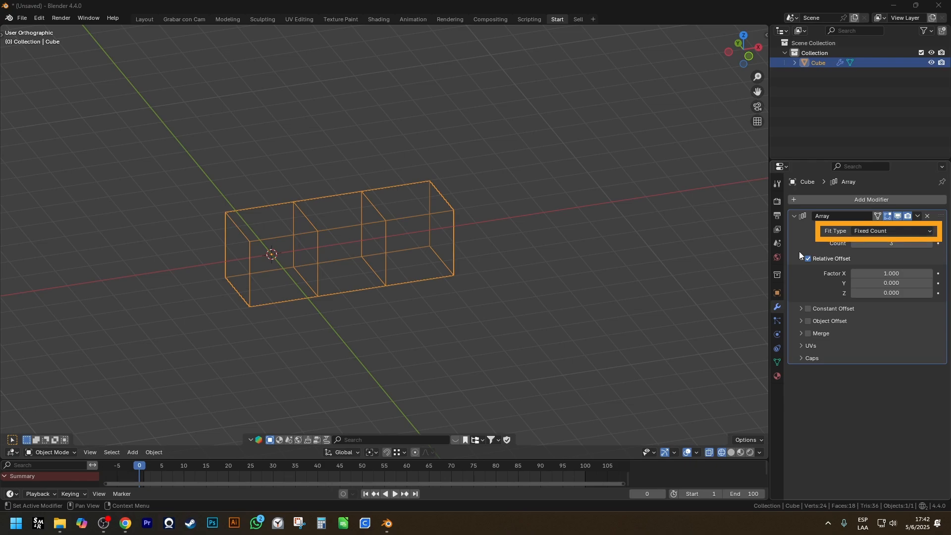
# - With the fit type kept at Fixed Count, raise the array count to 6 and lower it back to 3
pyautogui.click(916, 231)
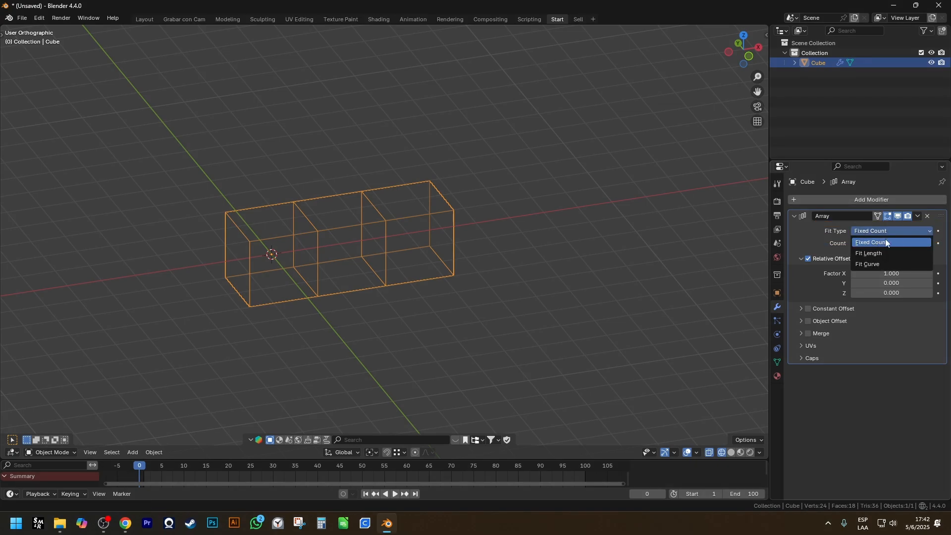
pyautogui.click(875, 243)
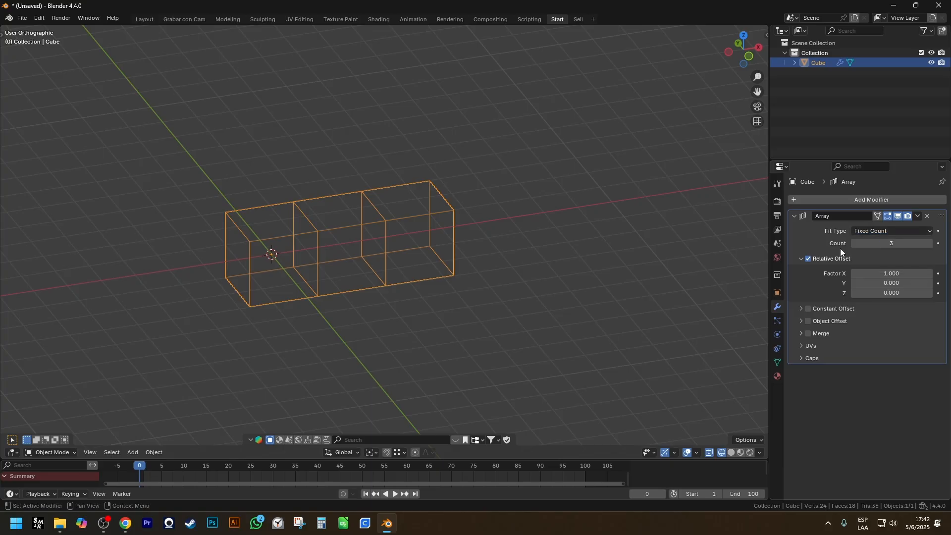
pyautogui.click(931, 243)
pyautogui.click(931, 243)
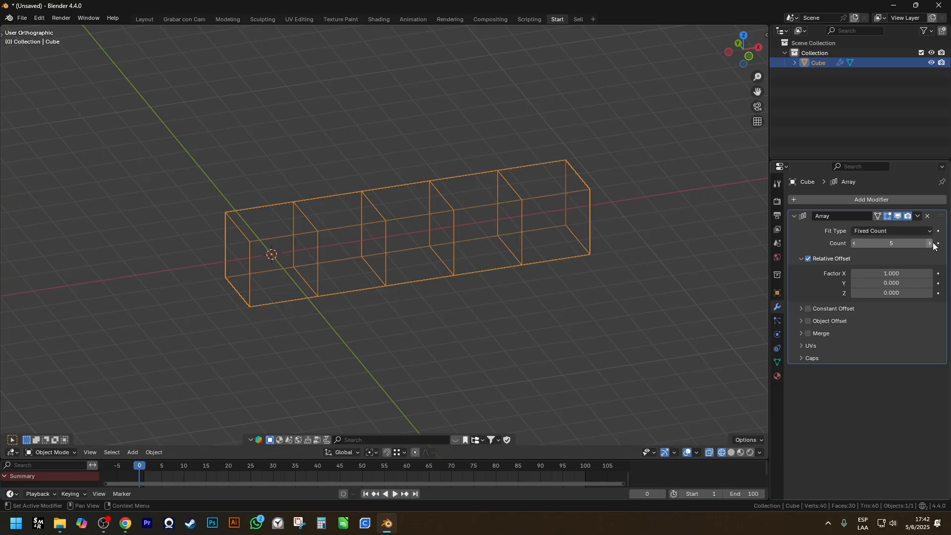
pyautogui.click(932, 243)
pyautogui.click(855, 244)
pyautogui.click(855, 243)
pyautogui.click(855, 243)
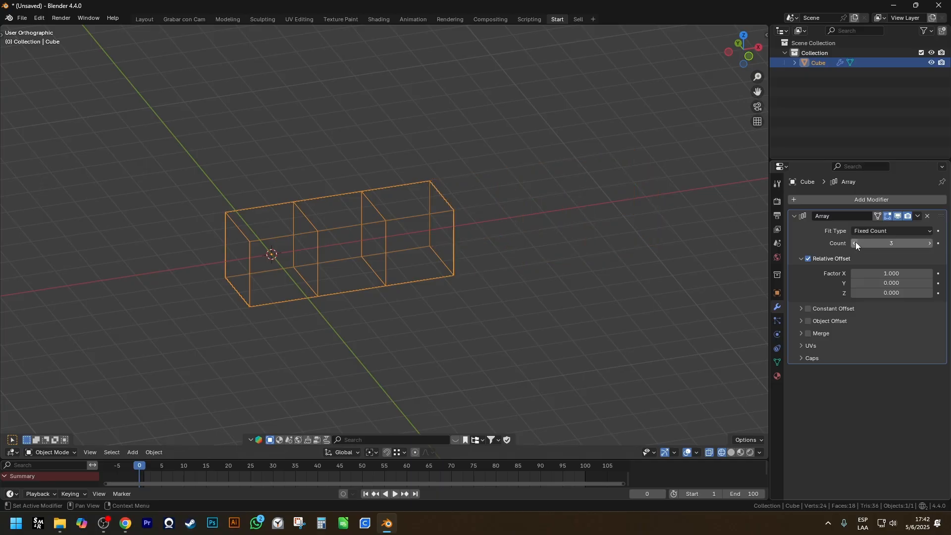
# - Increase the Array modifier's count to 6 and bring the whole row of cubes into view
pyautogui.click(931, 243)
pyautogui.click(931, 243)
pyautogui.click(931, 244)
pyautogui.keyDown('shift'); pyautogui.moveTo(520, 210); pyautogui.dragTo(423, 244, button='middle'); pyautogui.keyUp('shift')
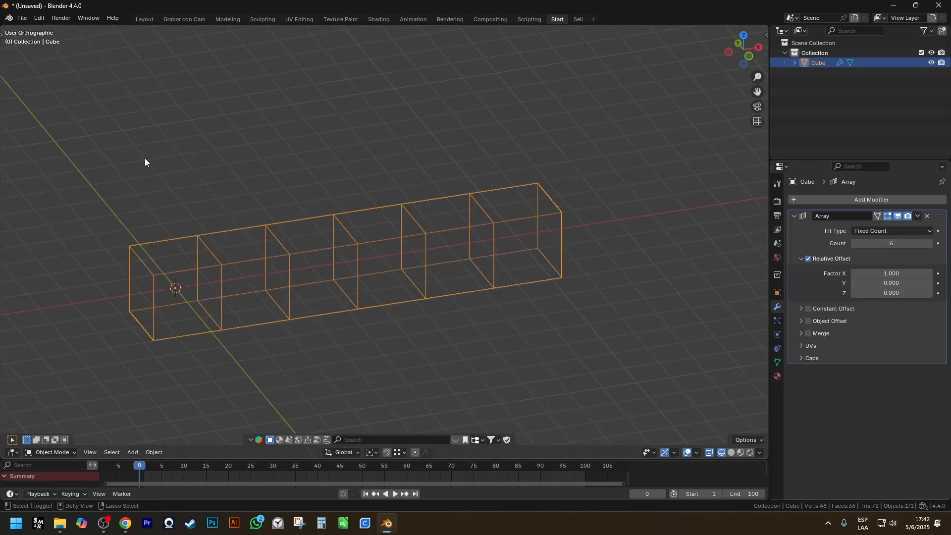
pyautogui.moveTo(157, 166); pyautogui.dragTo(159, 226)
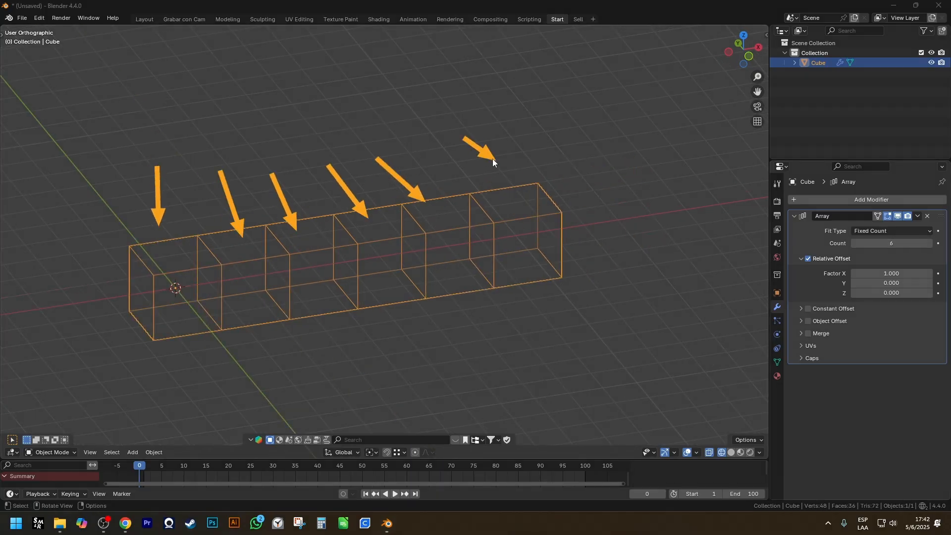
# - Change the Array modifier's fit type to Fit Length
pyautogui.click(902, 233)
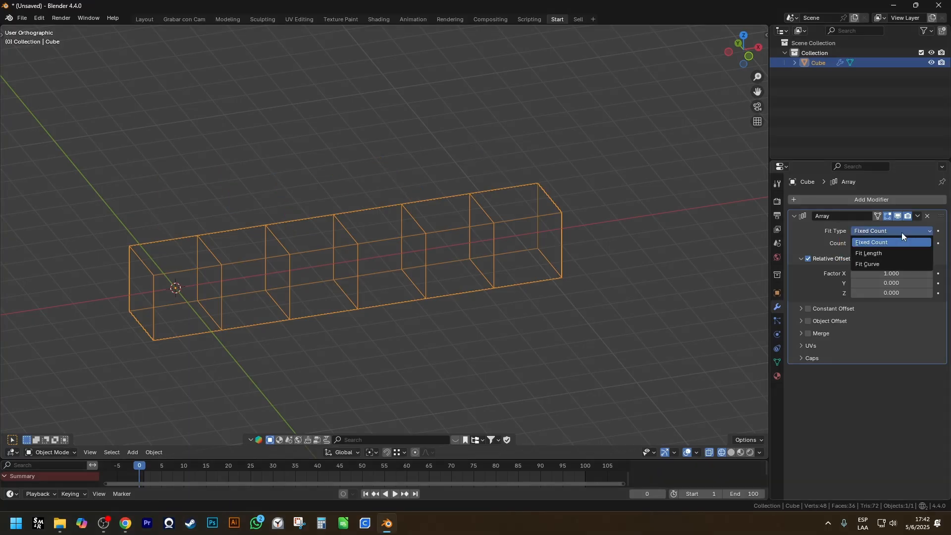
pyautogui.click(867, 256)
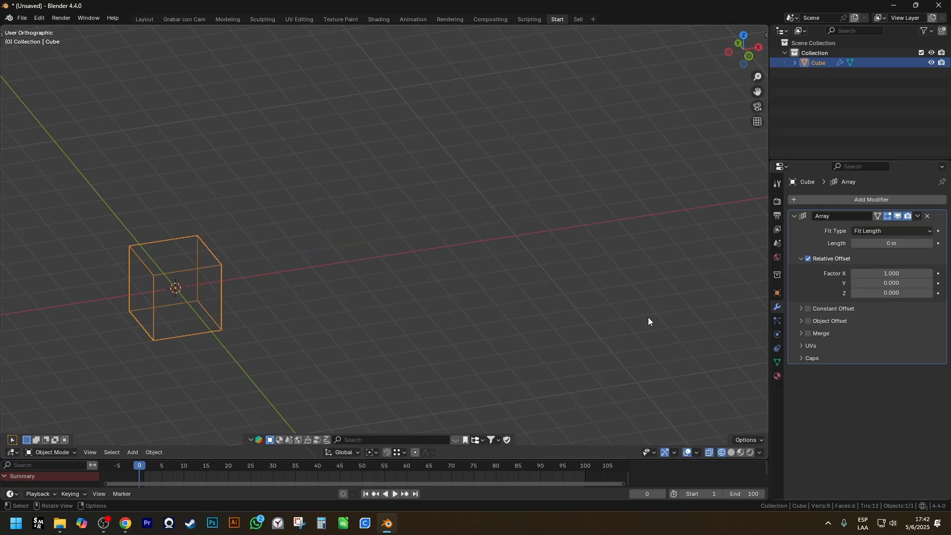
pyautogui.scroll(-3, 303, 326)
pyautogui.scroll(4, 414, 299)
pyautogui.moveTo(277, 319)
pyautogui.keyDown('shift'); pyautogui.mouseDown(button='middle')
pyautogui.moveTo(382, 312)
pyautogui.moveTo(399, 298)
pyautogui.moveTo(377, 298)
pyautogui.mouseUp(button='middle'); pyautogui.keyUp('shift')
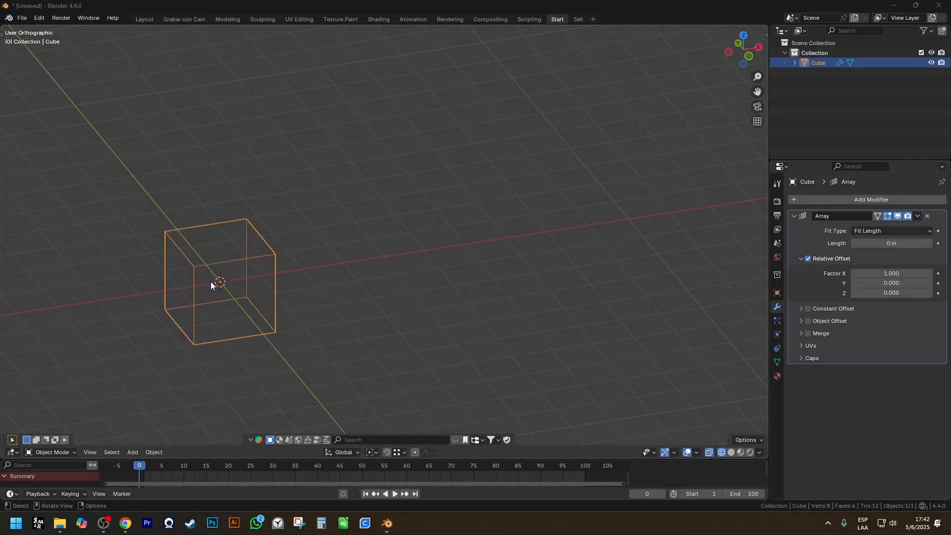
pyautogui.moveTo(216, 282)
pyautogui.mouseDown()
pyautogui.moveTo(368, 266)
pyautogui.moveTo(368, 257)
pyautogui.mouseUp()
pyautogui.press('Escape')
# - Set the Array modifier's length to 10 m
pyautogui.scroll(-3, 317, 253)
pyautogui.keyDown('shift'); pyautogui.moveTo(323, 255); pyautogui.dragTo(239, 263, button='middle'); pyautogui.keyUp('shift')
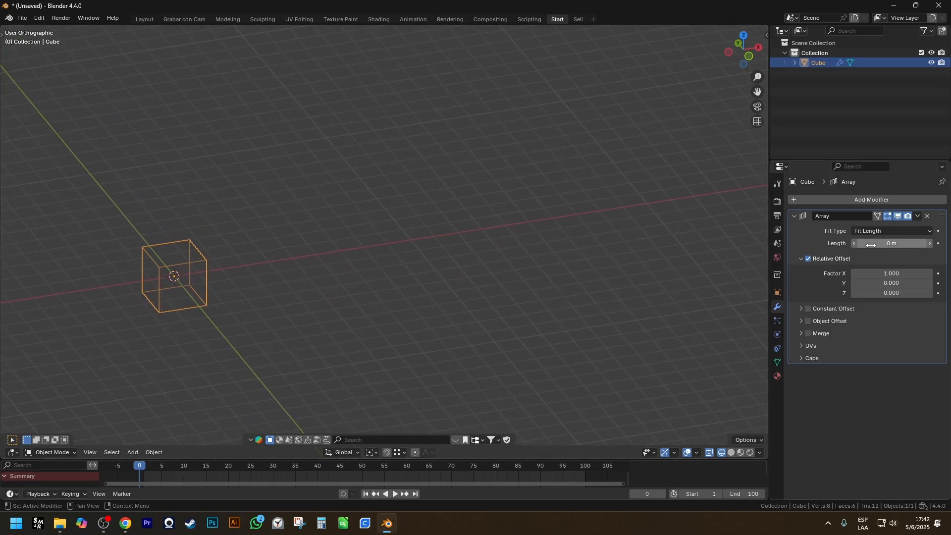
pyautogui.click(895, 244)
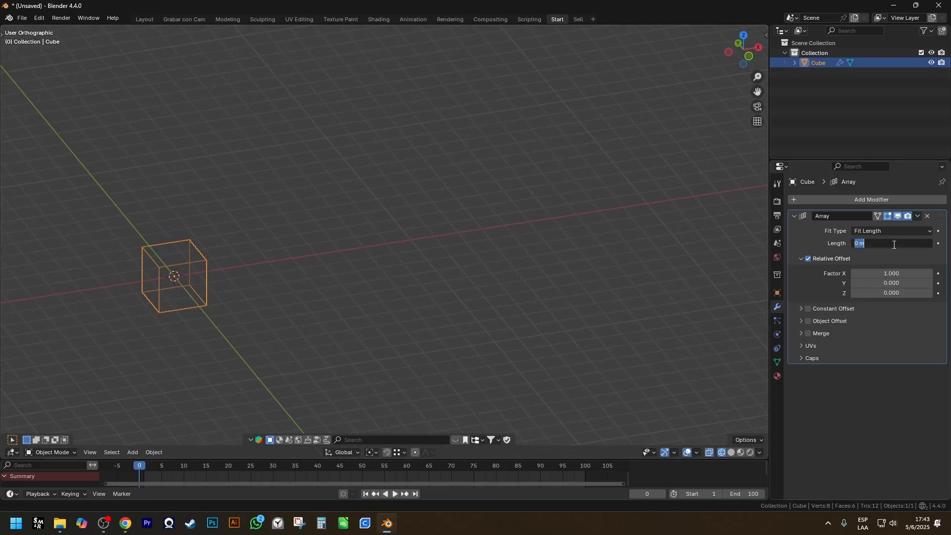
pyautogui.write('10')
pyautogui.press('Return')
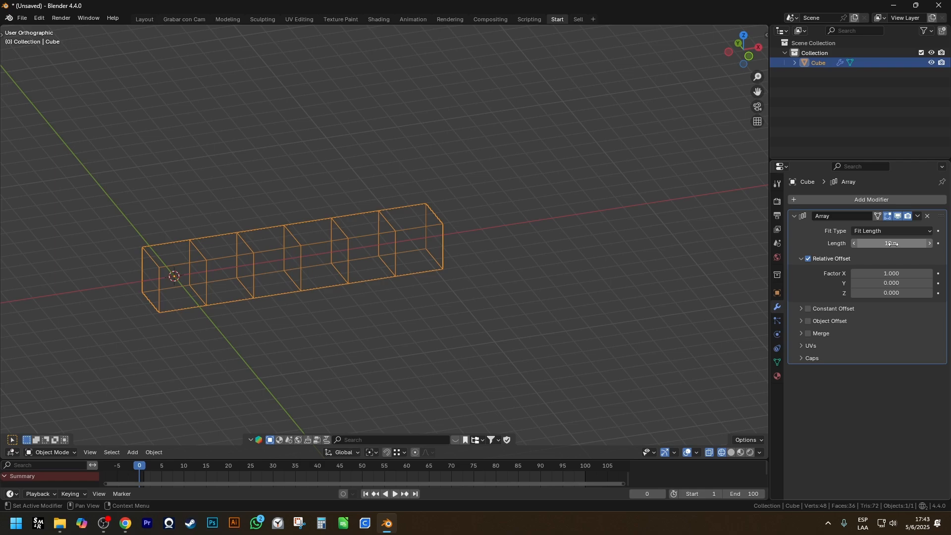
pyautogui.click(896, 244)
pyautogui.press('Left')
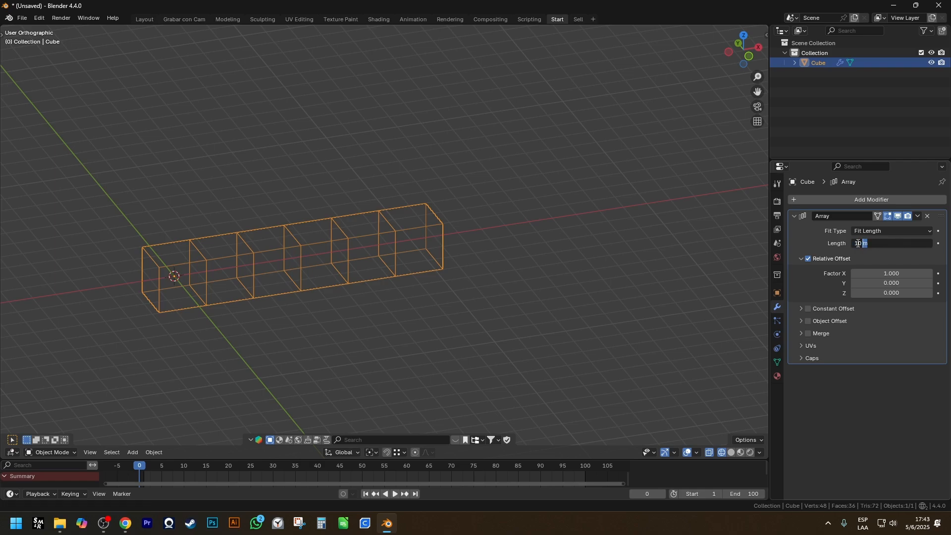
pyautogui.click(457, 277)
pyautogui.scroll(-4, 440, 279)
pyautogui.scroll(5, 387, 279)
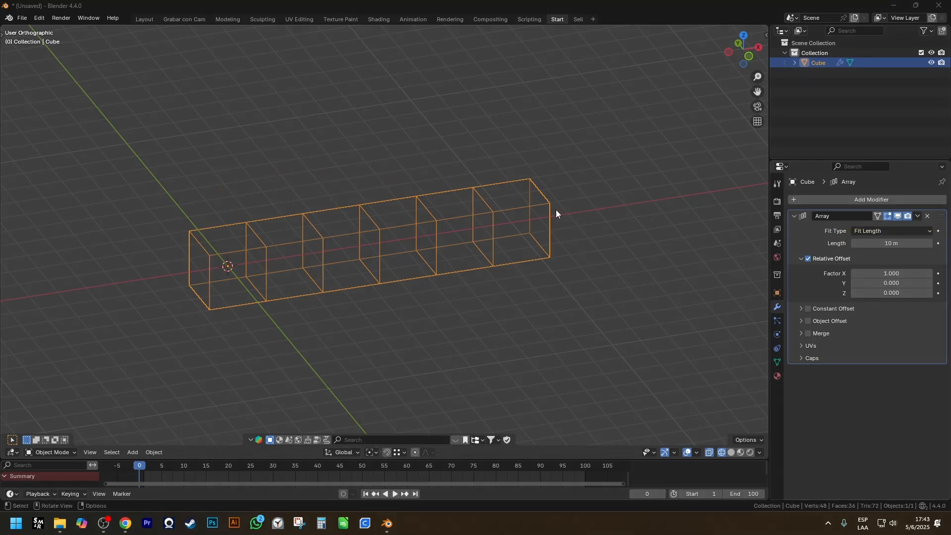
# - In front view, add a plane at the origin and rotate it 90 degrees to stand upright
pyautogui.press('KP_1')
pyautogui.hotkey('shift', 'a')
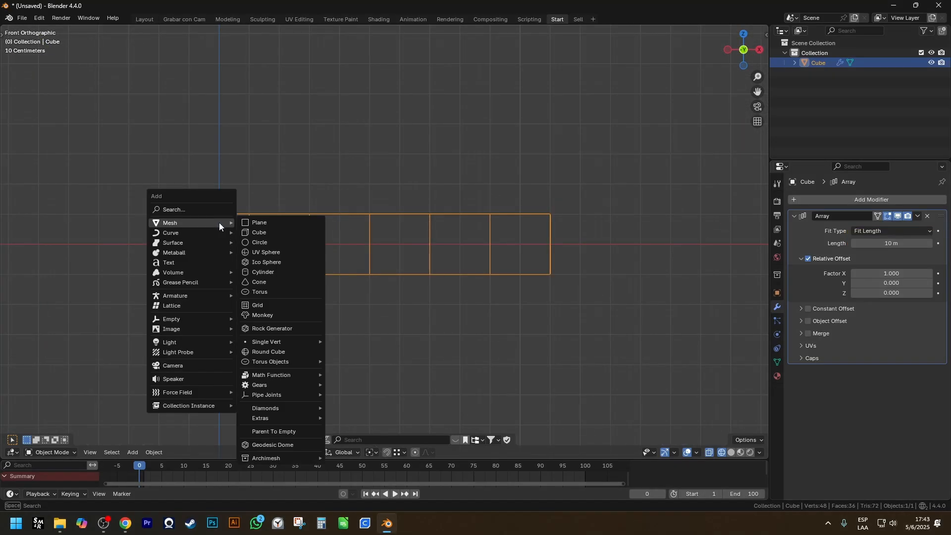
pyautogui.click(262, 222)
pyautogui.write('r90')
pyautogui.press('Return')
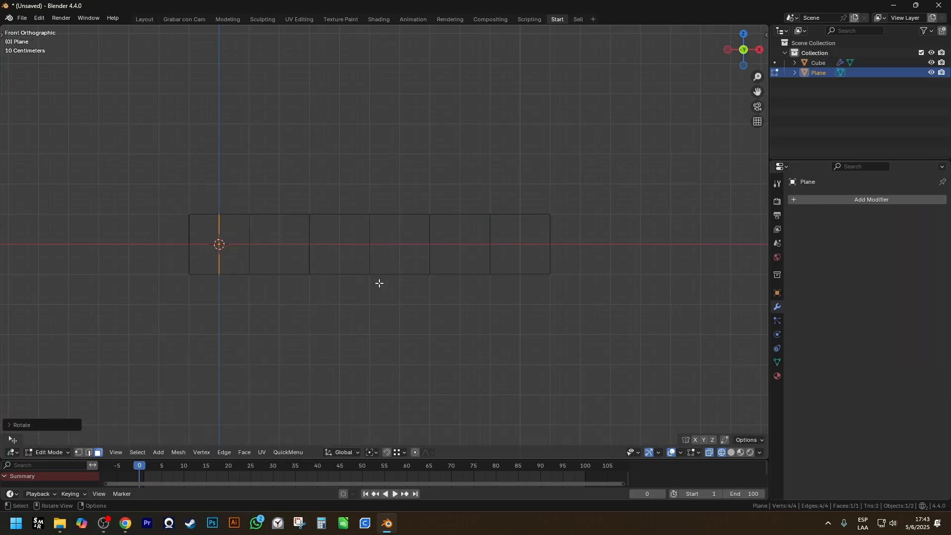
# - Move the upright plane above the row of cubes and extrude it 10 m as a length reference
pyautogui.press('g')
pyautogui.click(352, 211)
pyautogui.write('e10')
pyautogui.press('Return')
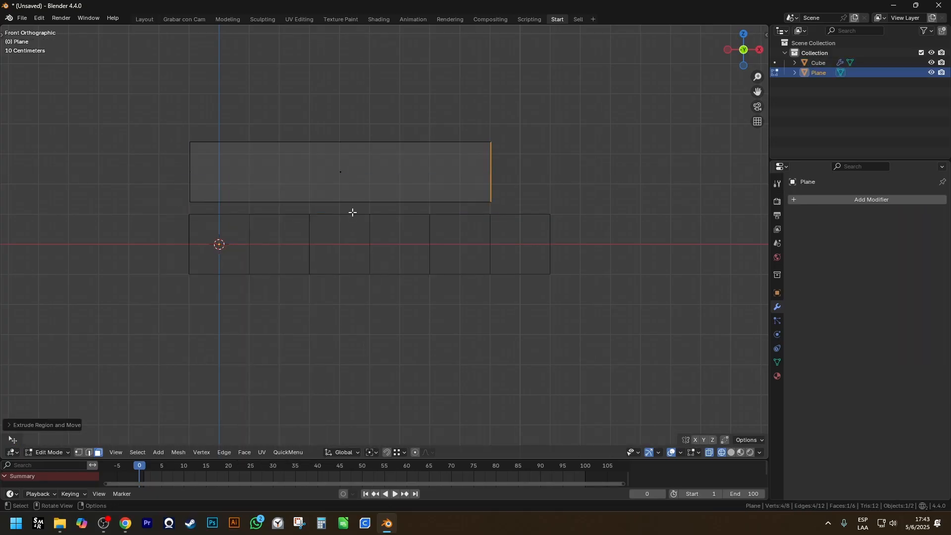
pyautogui.press('Tab')
pyautogui.click(380, 221)
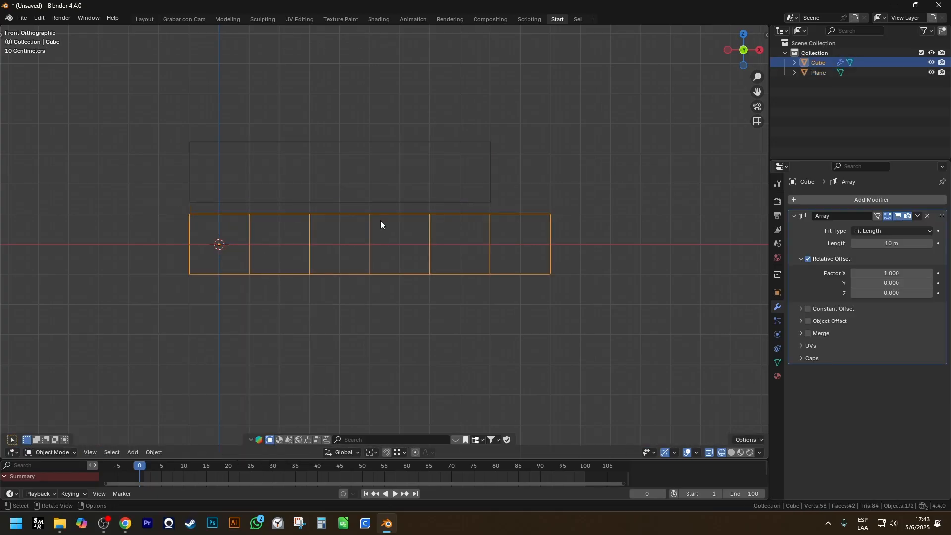
# - Align the 10 m reference block's start with the first cube's origin, compare it with the row, and delete it
pyautogui.click(301, 193)
pyautogui.press('g')
pyautogui.click(314, 210)
pyautogui.press('Tab')
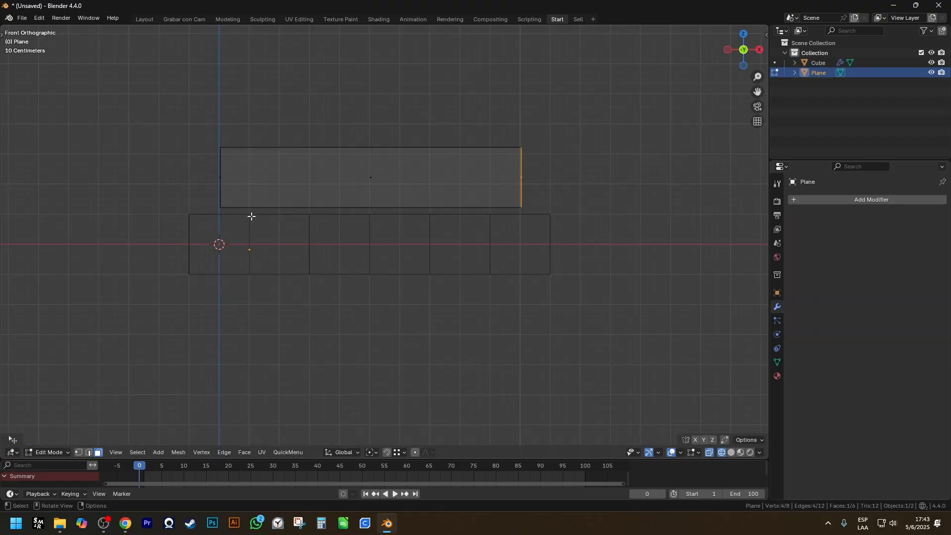
pyautogui.press('Tab')
pyautogui.press('Delete')
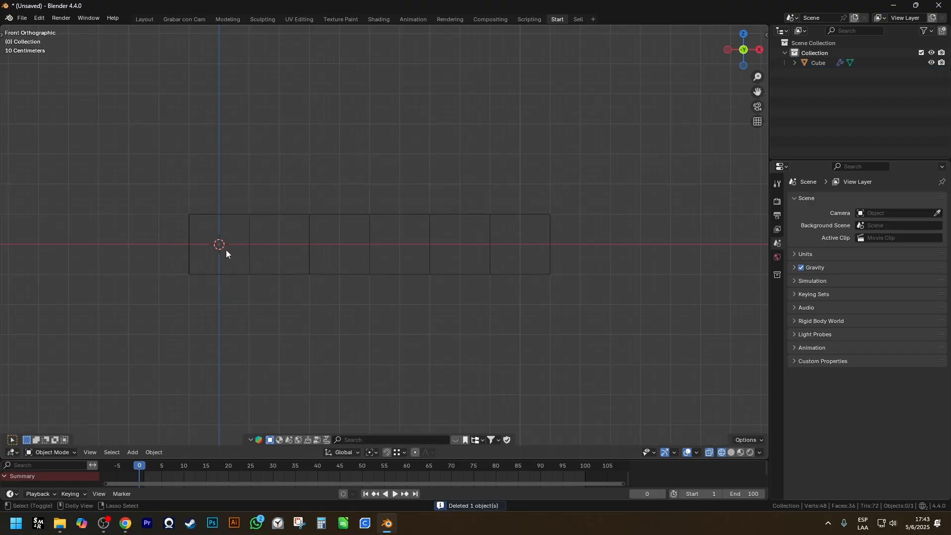
pyautogui.moveTo(219, 245)
pyautogui.mouseDown()
pyautogui.moveTo(223, 196)
pyautogui.moveTo(221, 244)
pyautogui.mouseUp()
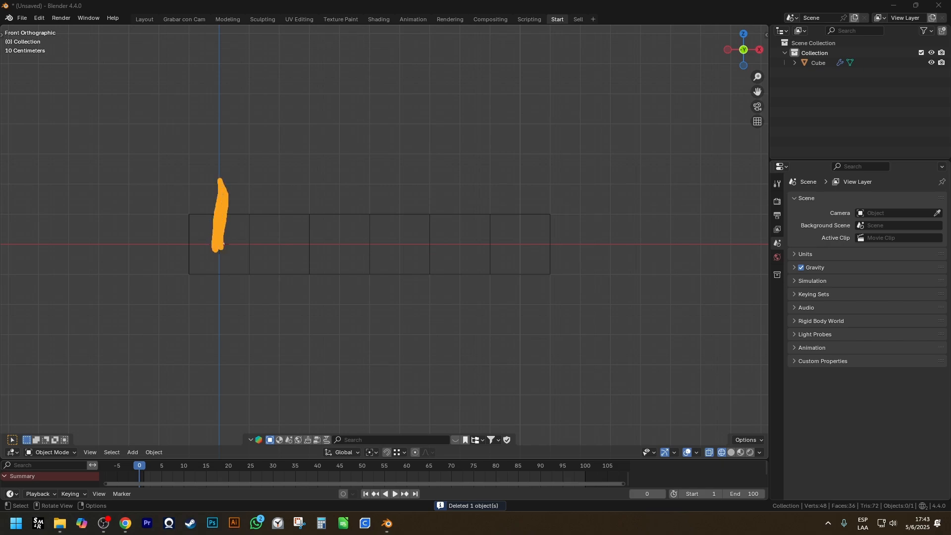
pyautogui.moveTo(225, 178)
pyautogui.mouseDown()
pyautogui.moveTo(519, 179)
pyautogui.moveTo(519, 218)
pyautogui.moveTo(519, 182)
pyautogui.mouseUp()
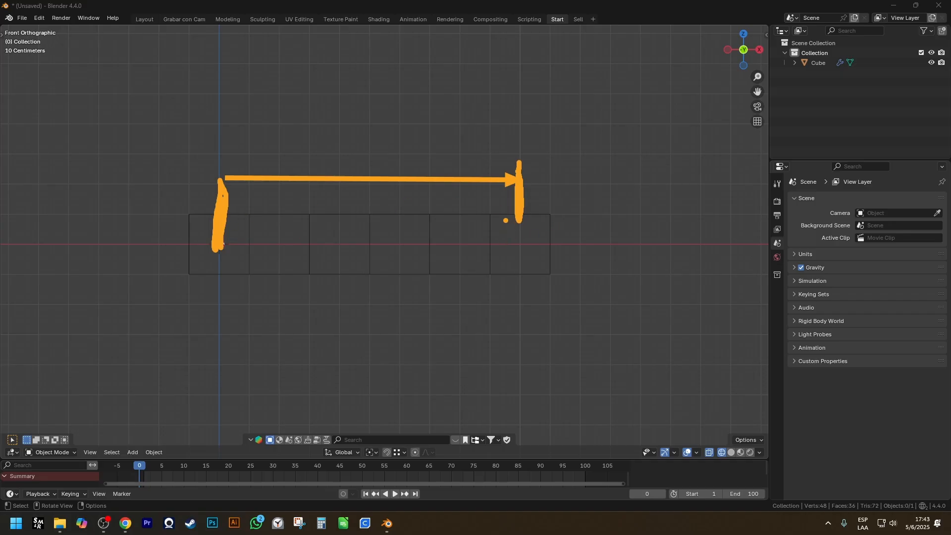
pyautogui.moveTo(498, 217)
pyautogui.mouseDown()
pyautogui.moveTo(518, 246)
pyautogui.moveTo(508, 226)
pyautogui.mouseUp()
pyautogui.moveTo(227, 218)
pyautogui.mouseDown()
pyautogui.moveTo(228, 253)
pyautogui.moveTo(241, 222)
pyautogui.mouseUp()
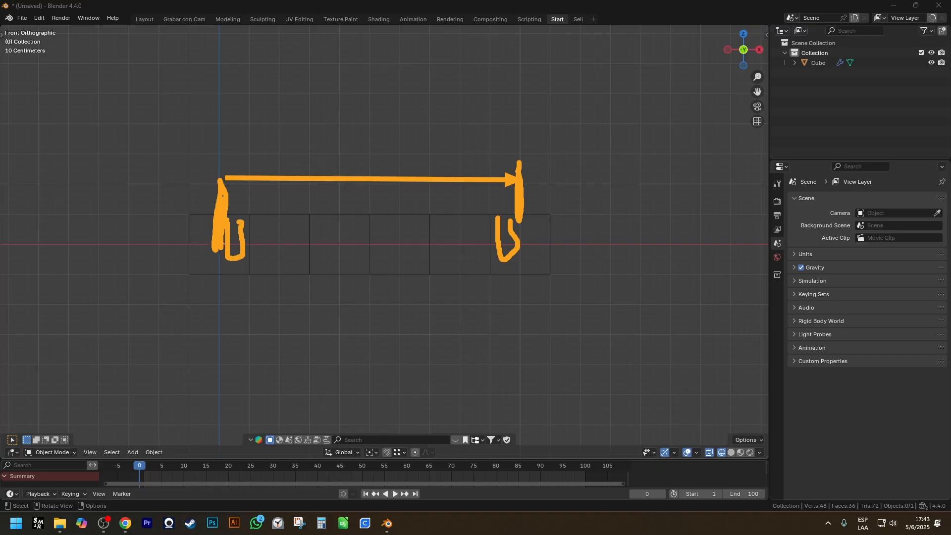
pyautogui.press('e')
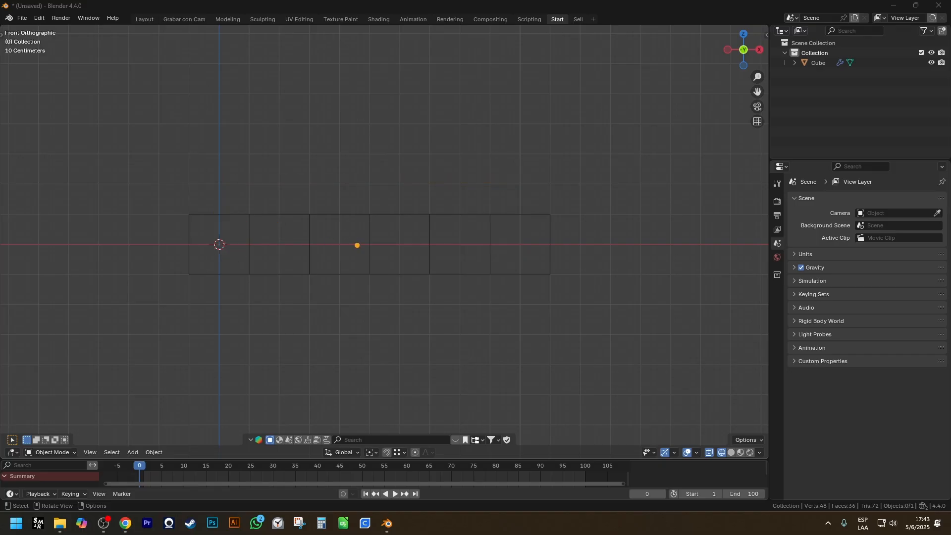
pyautogui.press('Escape')
# - Set the cube's Array modifier length to 50 m
pyautogui.click(367, 230)
pyautogui.moveTo(367, 230); pyautogui.dragTo(383, 268, button='middle')
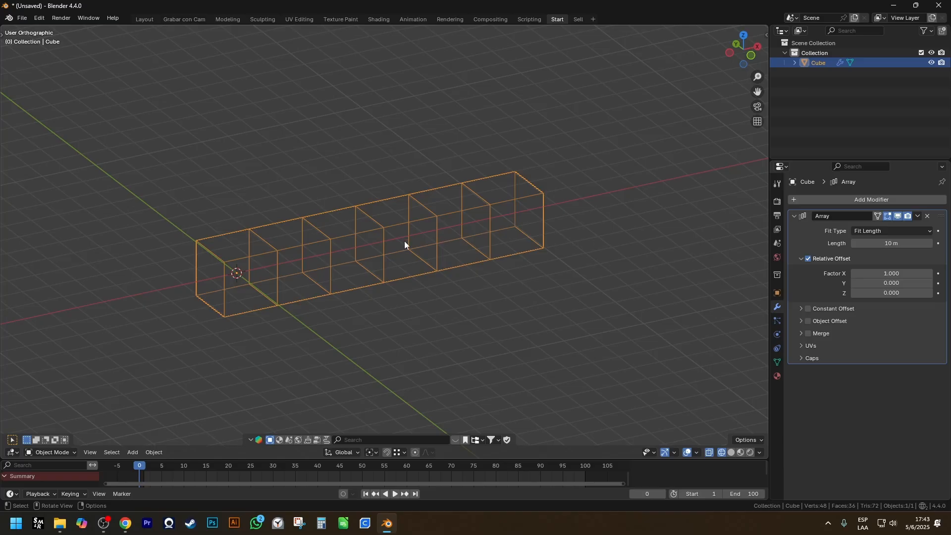
pyautogui.click(920, 243)
pyautogui.write('50')
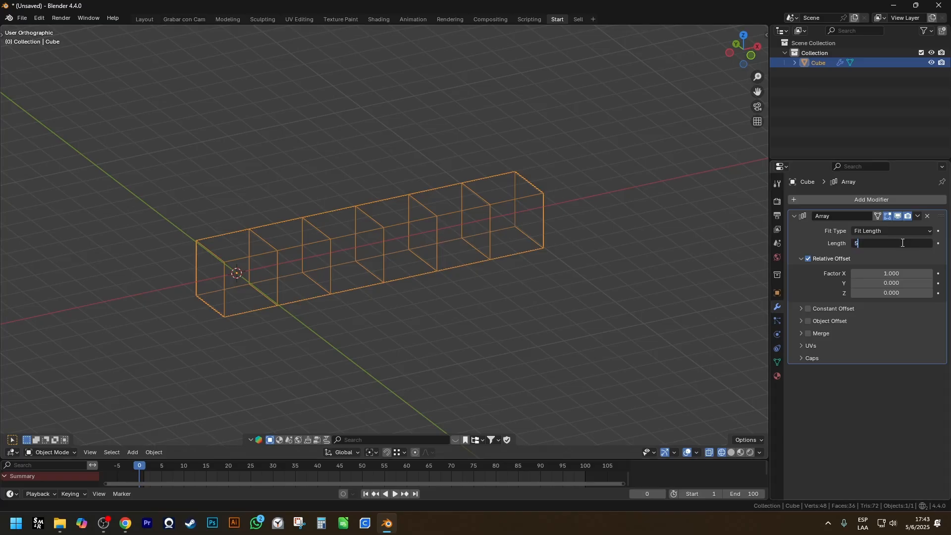
pyautogui.press('Return')
pyautogui.scroll(-6, 164, 208)
pyautogui.keyDown('shift'); pyautogui.moveTo(411, 233); pyautogui.dragTo(328, 274, button='middle'); pyautogui.keyUp('shift')
pyautogui.scroll(-3, 238, 272)
pyautogui.hotkey('ctrl', '2')
pyautogui.moveTo(158, 270)
pyautogui.keyDown('ctrl'); pyautogui.keyDown('shift'); pyautogui.mouseDown()
pyautogui.moveTo(346, 242)
pyautogui.moveTo(408, 215)
pyautogui.mouseUp(); pyautogui.keyUp('shift'); pyautogui.keyUp('ctrl')
pyautogui.keyDown('ctrl'); pyautogui.moveTo(878, 251); pyautogui.dragTo(945, 258); pyautogui.keyUp('ctrl')
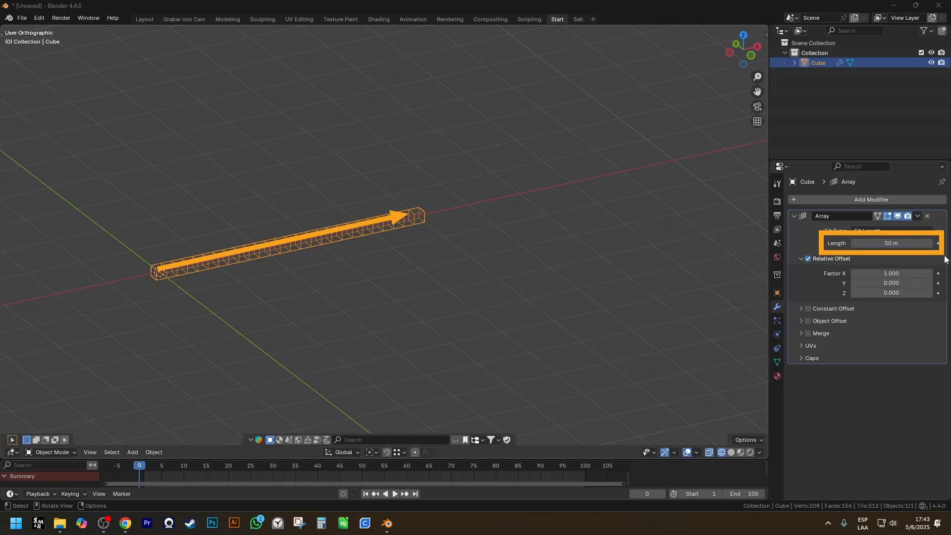
pyautogui.press('Escape')
# - Change the Array modifier's fit type to Fit Curve and examine the row in solid and wireframe shading
pyautogui.click(892, 231)
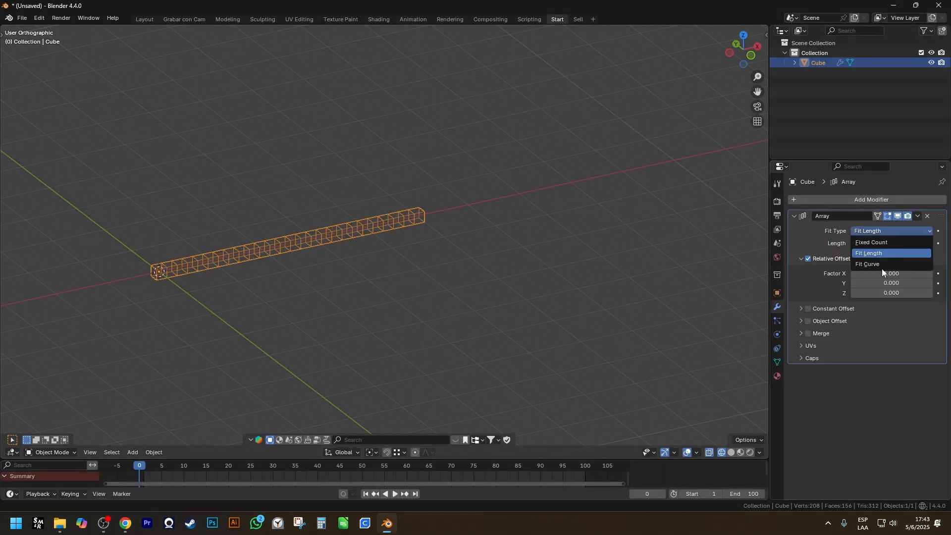
pyautogui.click(881, 265)
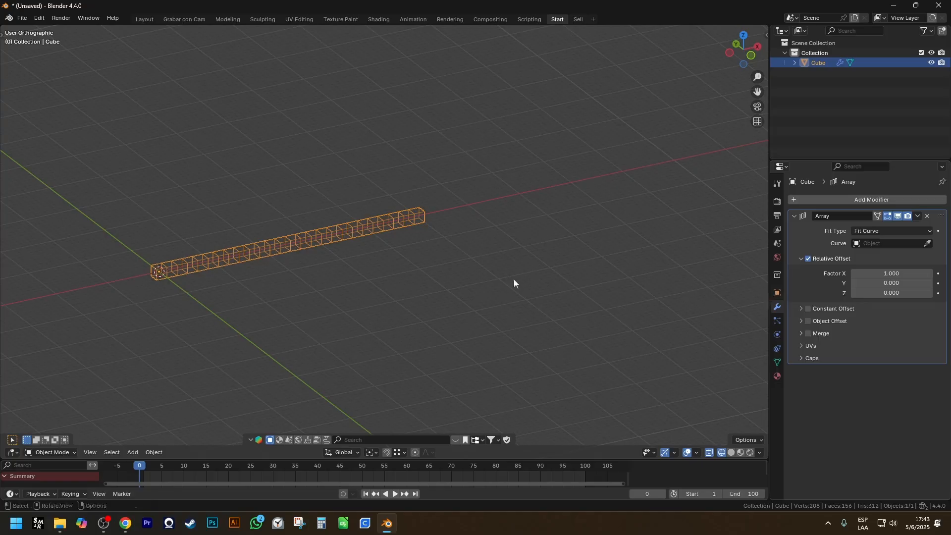
pyautogui.moveTo(513, 278)
pyautogui.mouseDown(button='middle')
pyautogui.moveTo(432, 239)
pyautogui.moveTo(432, 223)
pyautogui.moveTo(484, 233)
pyautogui.mouseUp(button='middle')
pyautogui.hotkey('shift', 'z')
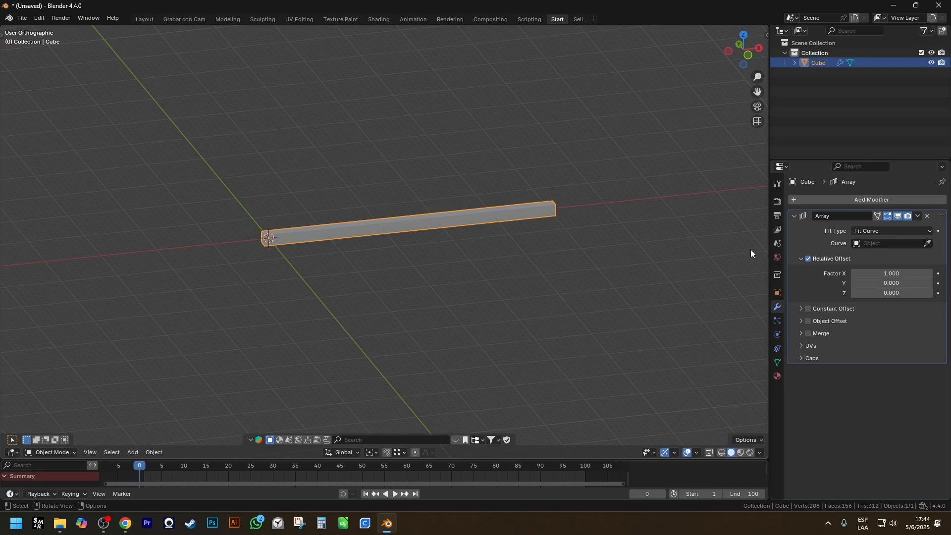
pyautogui.moveTo(371, 259); pyautogui.dragTo(355, 296, button='middle')
pyautogui.hotkey('shift', 'z')
pyautogui.scroll(4, 316, 239)
pyautogui.hotkey('shift', 'a')
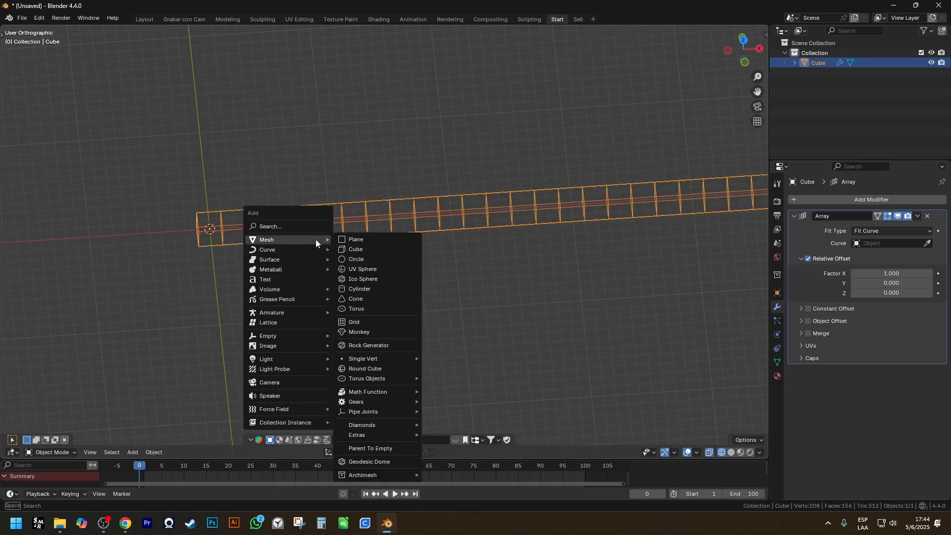
# - Switch the Array modifier to Fixed Count and reduce the count to 1
pyautogui.click(888, 231)
pyautogui.click(877, 239)
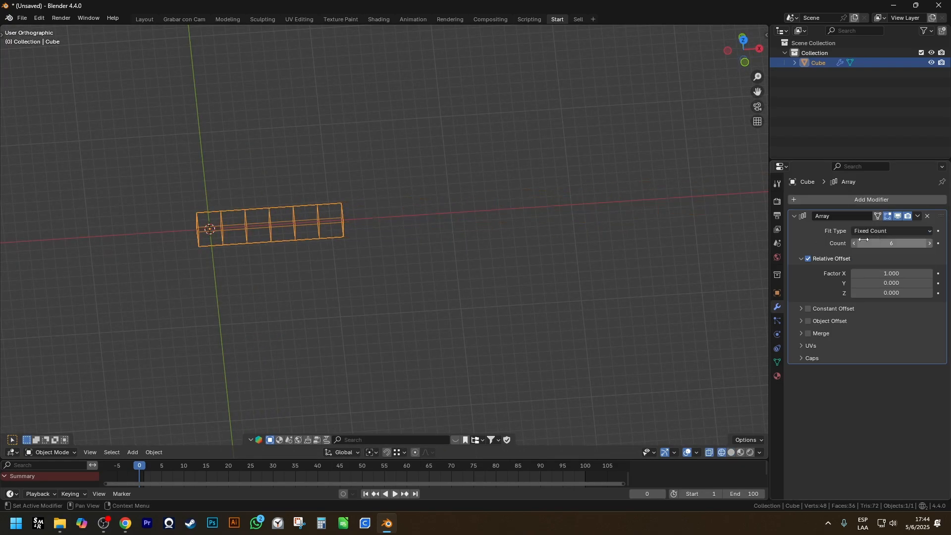
pyautogui.click(856, 243)
pyautogui.click(856, 243)
pyautogui.click(856, 243)
pyautogui.click(856, 243)
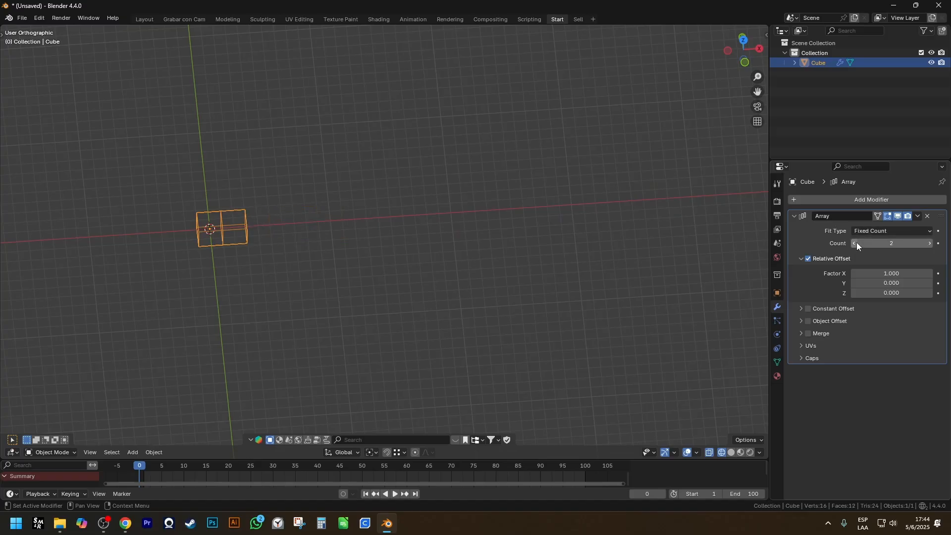
pyautogui.click(856, 243)
pyautogui.keyDown('shift'); pyautogui.moveTo(270, 227); pyautogui.dragTo(378, 243, button='middle'); pyautogui.keyUp('shift')
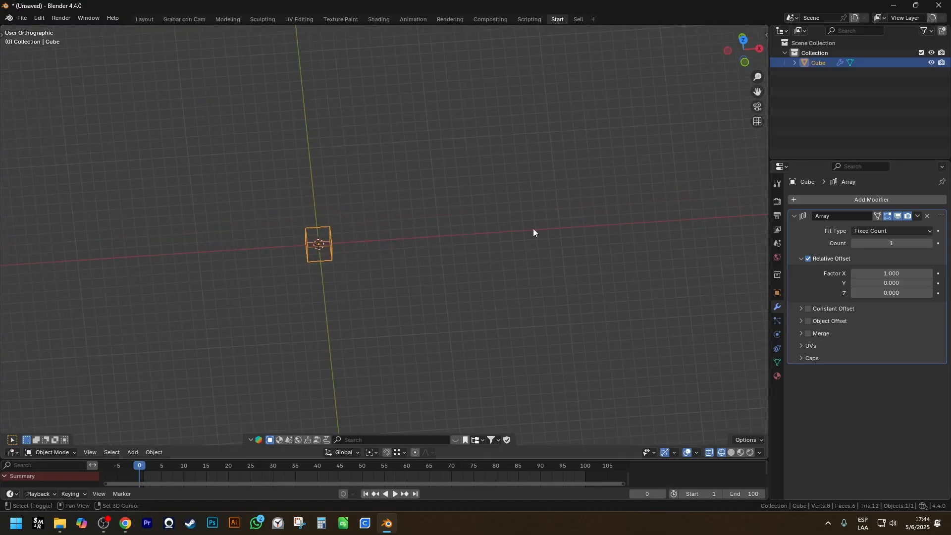
# - Set the Array modifier's fit type back to Fit Curve
pyautogui.click(887, 231)
pyautogui.click(865, 265)
pyautogui.scroll(3, 598, 247)
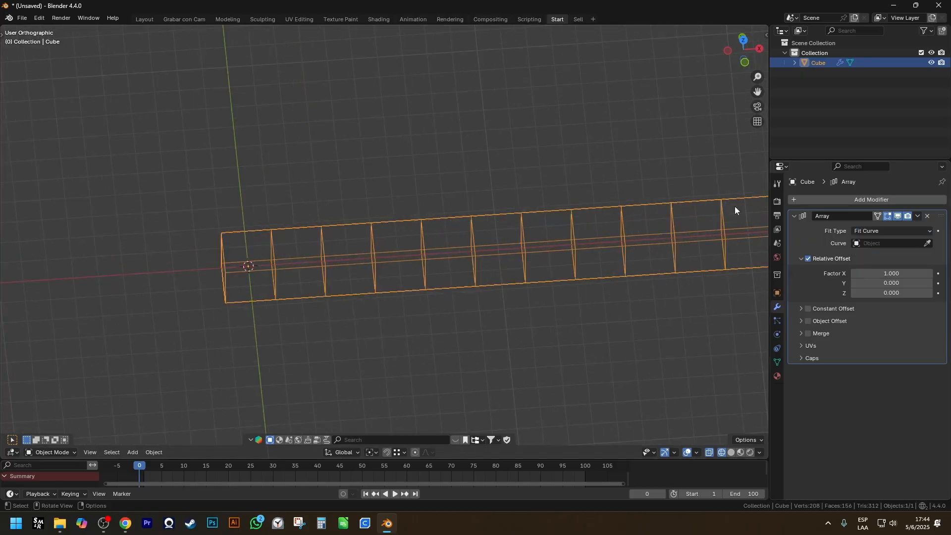
# - Add a Bézier curve at the origin and enter Edit Mode on it
pyautogui.hotkey('shift', 'a')
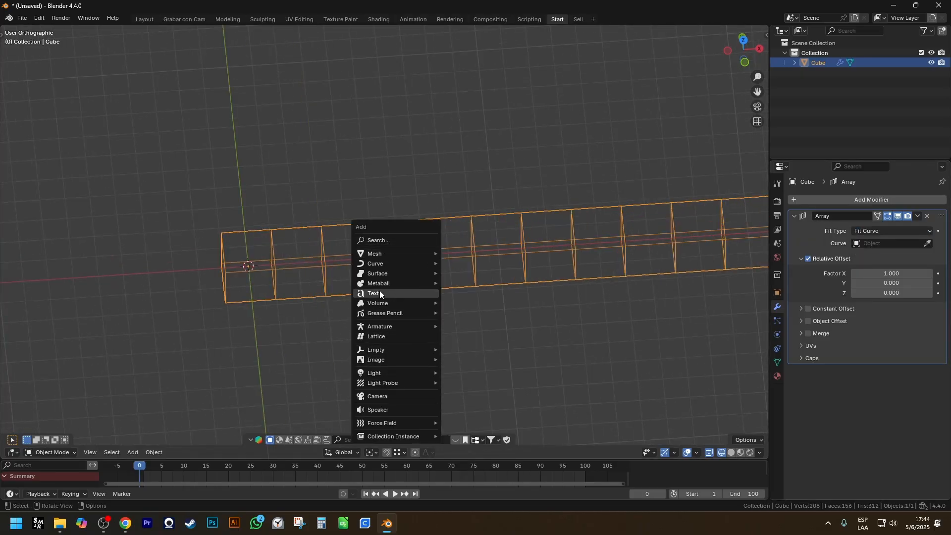
pyautogui.moveTo(387, 263)
pyautogui.click(474, 263)
pyautogui.press('Tab')
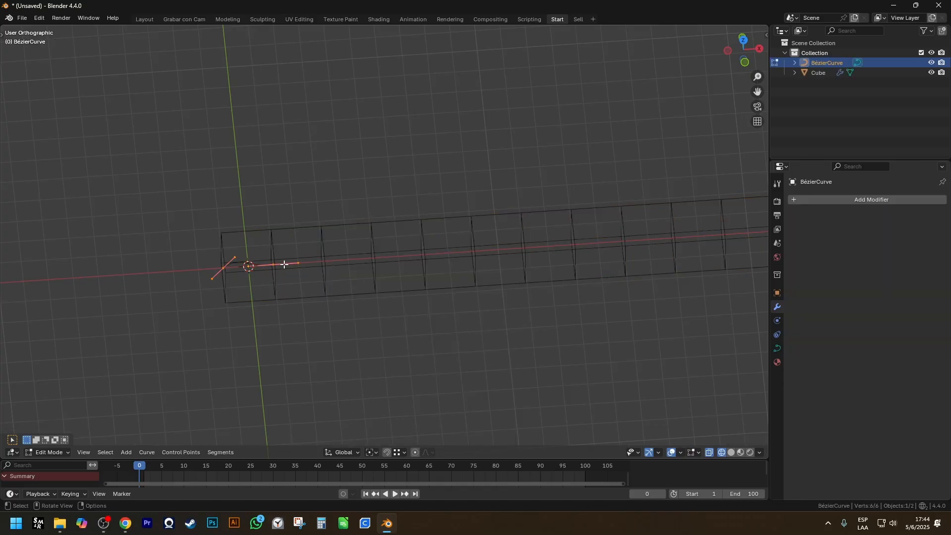
# - Move the Bézier curve's end point along the X axis to just beyond the far end of the cube row
pyautogui.scroll(-4, 369, 323)
pyautogui.keyDown('shift'); pyautogui.moveTo(369, 323); pyautogui.dragTo(223, 325, button='middle'); pyautogui.keyUp('shift')
pyautogui.scroll(-3, 223, 326)
pyautogui.press('g')
pyautogui.press('x')
pyautogui.click(622, 299)
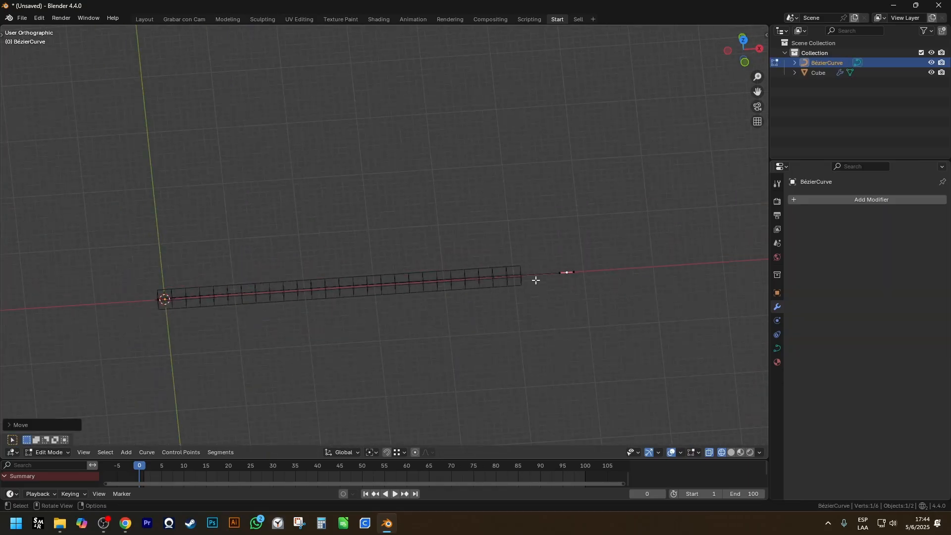
pyautogui.scroll(3, 564, 274)
pyautogui.scroll(-3, 516, 294)
pyautogui.keyDown('shift'); pyautogui.moveTo(393, 333); pyautogui.dragTo(429, 320, button='middle'); pyautogui.keyUp('shift')
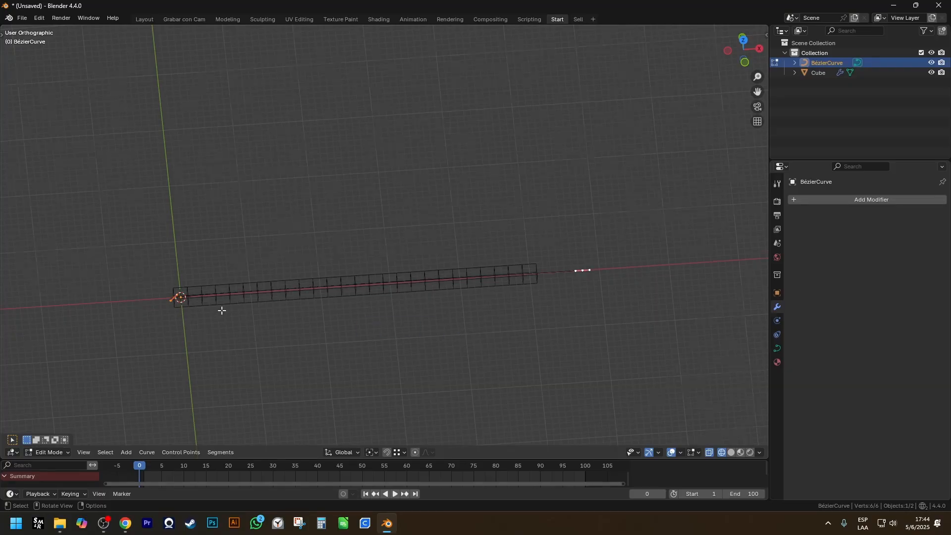
pyautogui.scroll(3, 221, 312)
pyautogui.click(164, 292)
pyautogui.press('g')
pyautogui.rightClick(175, 268)
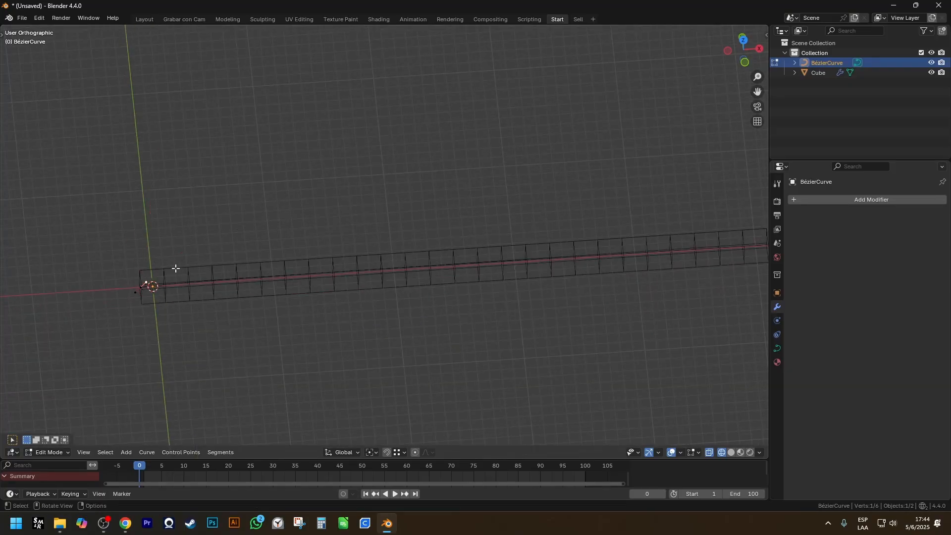
# - Pull the start point's handle far out to bend the curve into an arc above the cube row, and leave Edit Mode
pyautogui.click(137, 293)
pyautogui.keyDown('shift'); pyautogui.moveTo(508, 271); pyautogui.dragTo(395, 274, button='middle'); pyautogui.keyUp('shift')
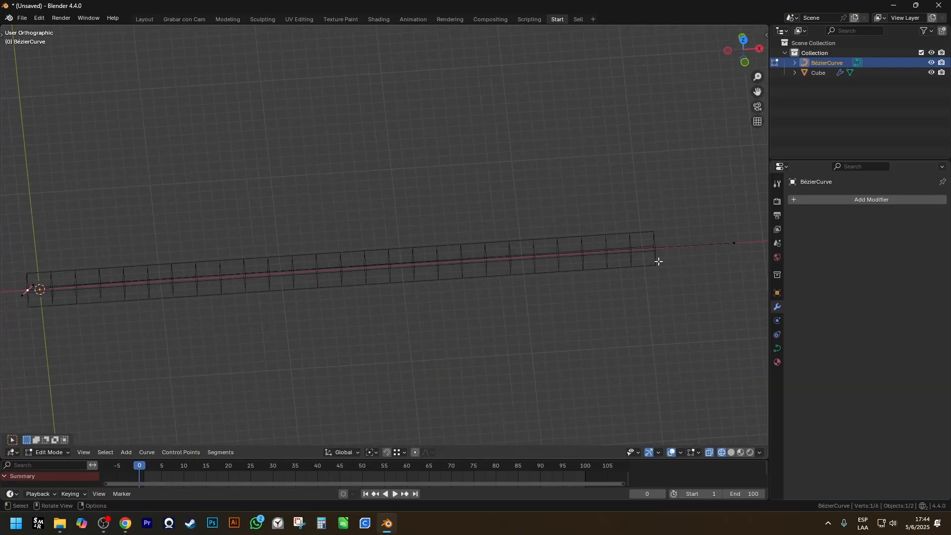
pyautogui.click(731, 243)
pyautogui.press('g')
pyautogui.click(368, 89)
pyautogui.press('Tab')
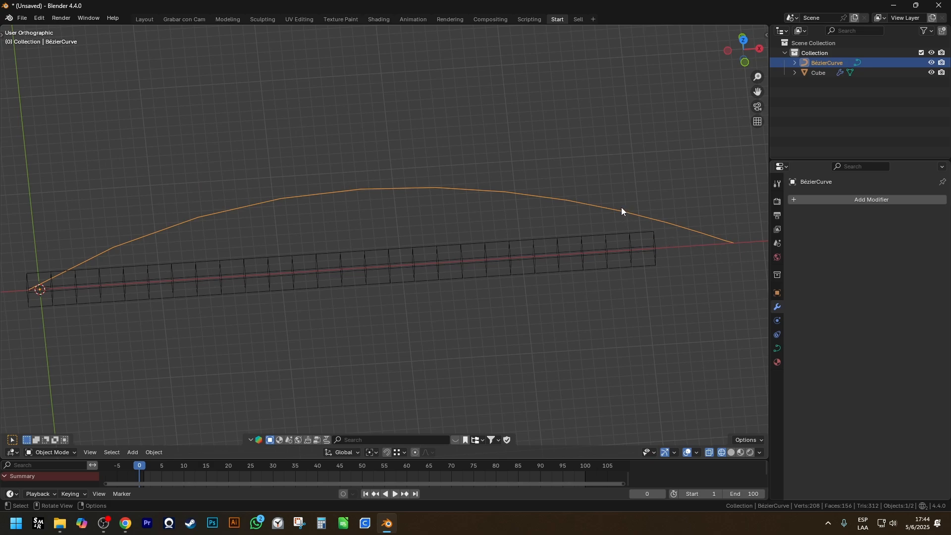
pyautogui.click(354, 259)
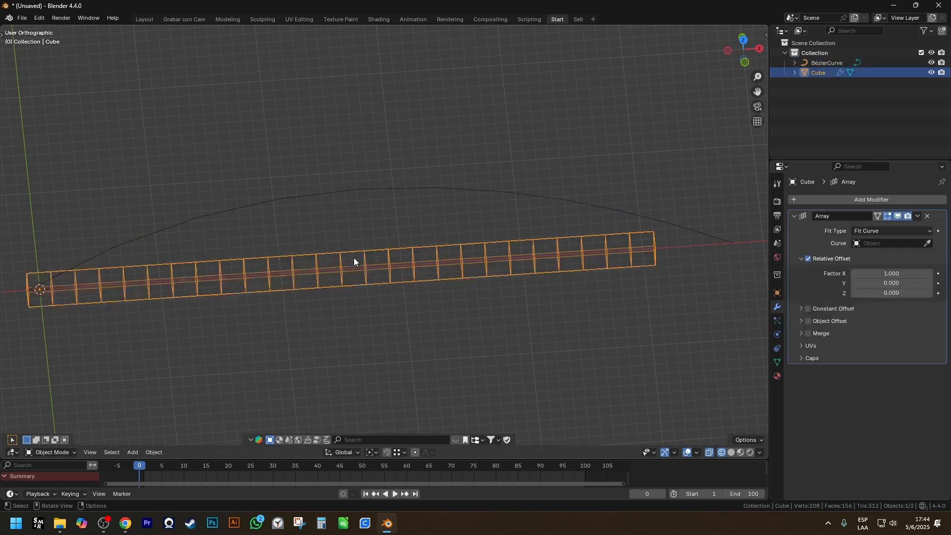
pyautogui.keyDown('shift'); pyautogui.moveTo(450, 267); pyautogui.dragTo(569, 269, button='middle'); pyautogui.keyUp('shift')
pyautogui.click(925, 243)
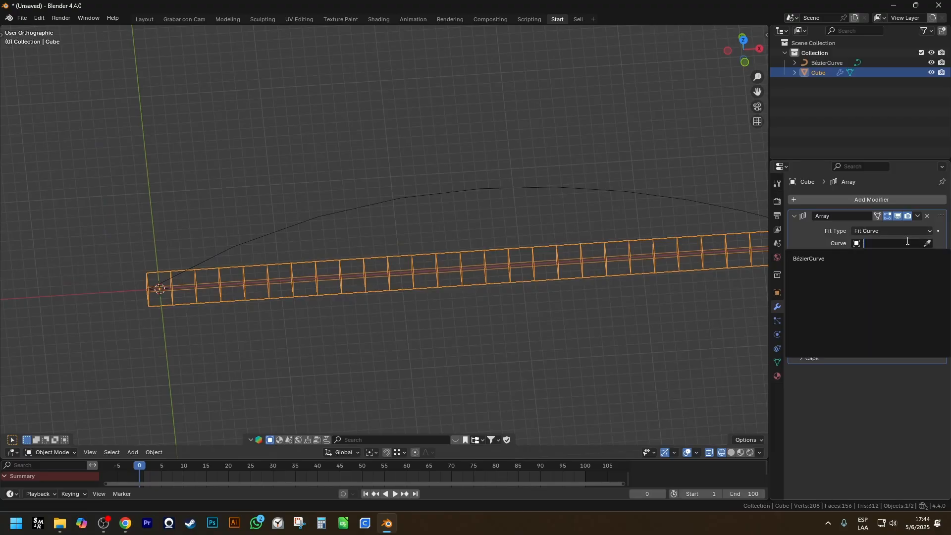
pyautogui.click(840, 68)
# - Rename the Bézier curve object to Curve
pyautogui.click(836, 54)
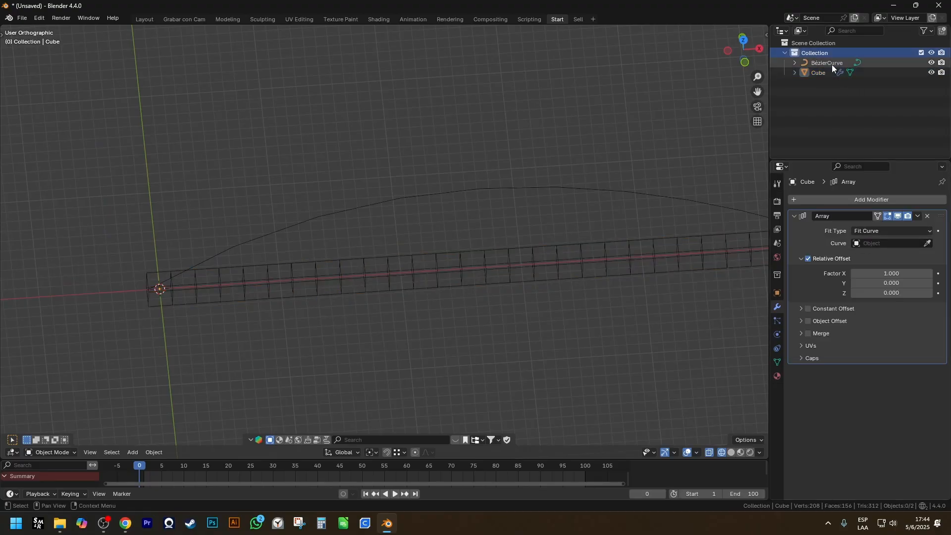
pyautogui.doubleClick(833, 65)
pyautogui.write('Curve')
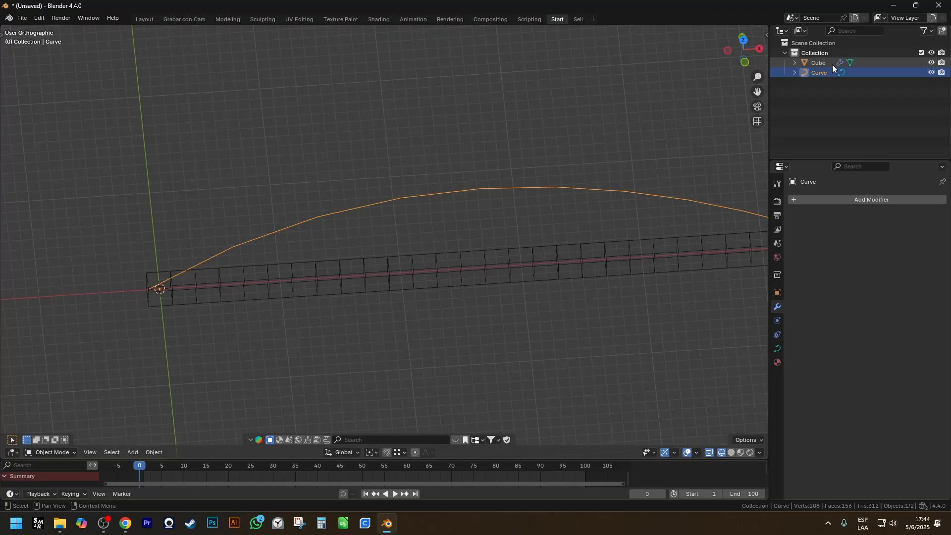
pyautogui.press('Return')
# - Select the cube and assign Curve as the curve object of its Array modifier
pyautogui.click(822, 66)
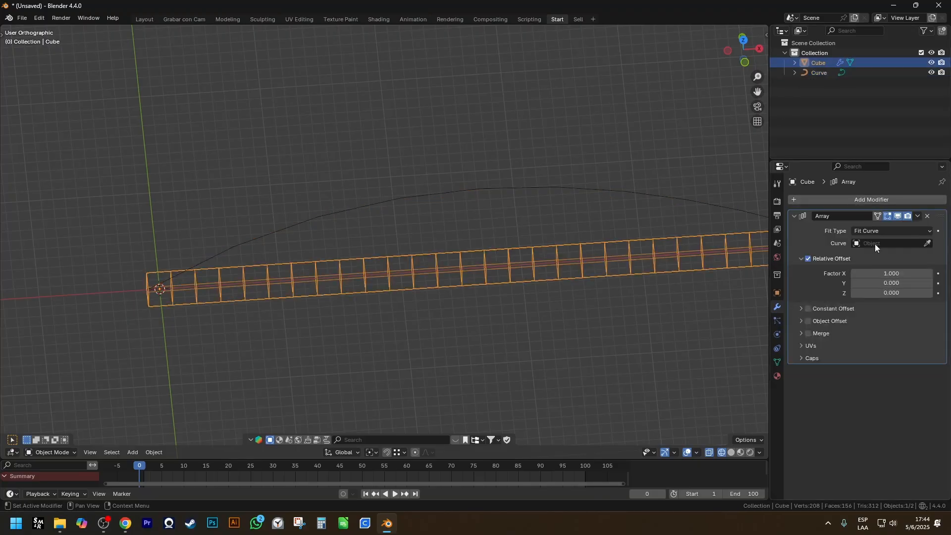
pyautogui.click(913, 243)
pyautogui.click(813, 261)
pyautogui.keyDown('shift'); pyautogui.moveTo(470, 340); pyautogui.dragTo(288, 345, button='middle'); pyautogui.keyUp('shift')
# - Move the Bézier curve's end point about 24 m outward along the X axis in Edit Mode
pyautogui.click(555, 221)
pyautogui.press('Tab')
pyautogui.scroll(-4, 563, 245)
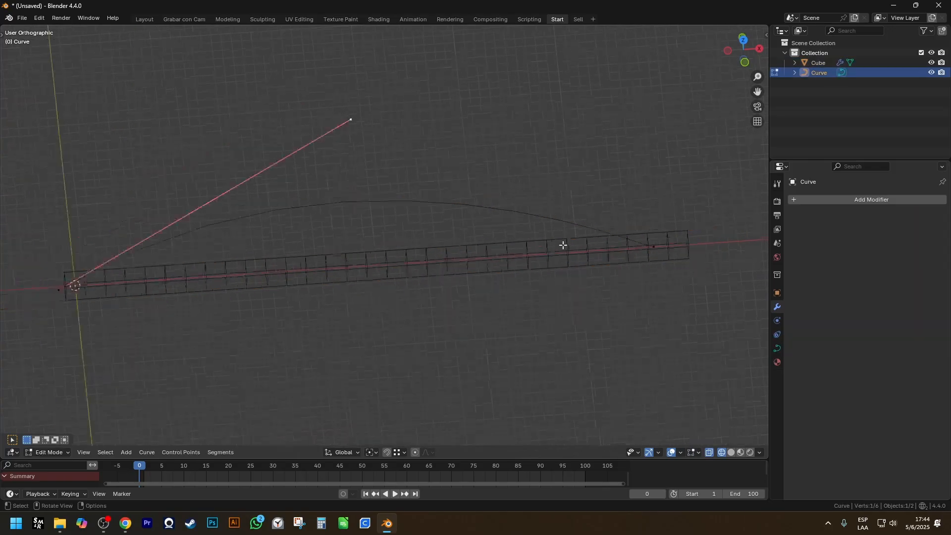
pyautogui.click(616, 248)
pyautogui.press('g')
pyautogui.press('x')
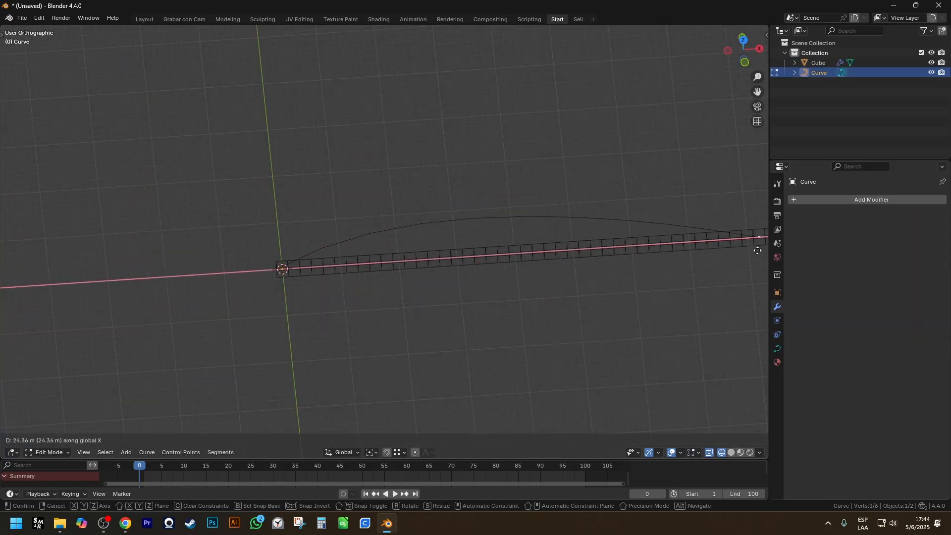
pyautogui.click(758, 254)
pyautogui.keyDown('shift'); pyautogui.moveTo(713, 263); pyautogui.dragTo(544, 270, button='middle'); pyautogui.keyUp('shift')
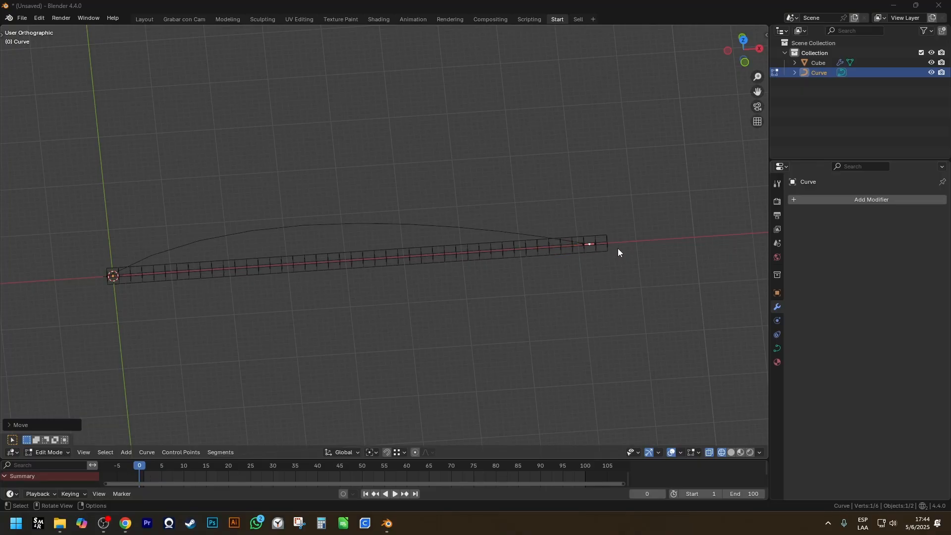
# - Pull the curve's end point back along the X axis to a short distance from its start point
pyautogui.press('g')
pyautogui.press('x')
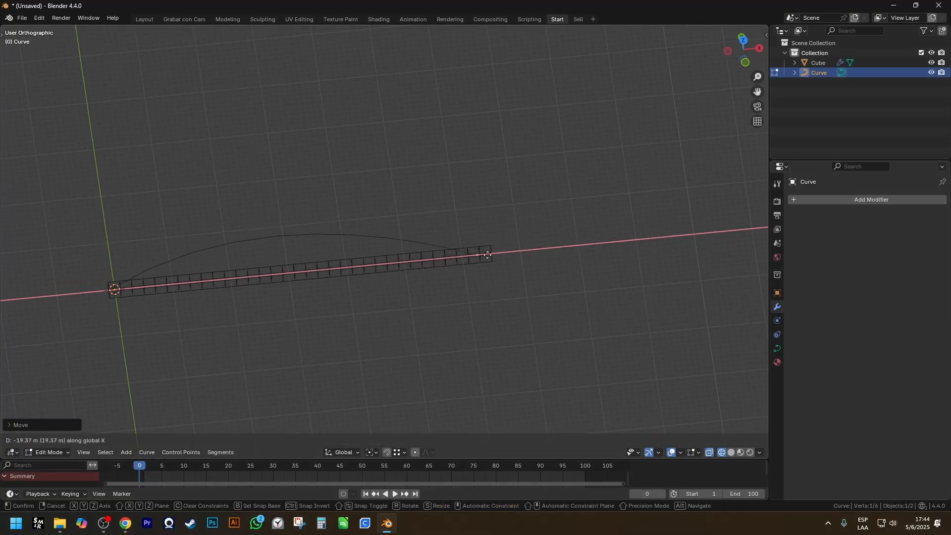
pyautogui.click(189, 275)
pyautogui.keyDown('shift'); pyautogui.moveTo(229, 277); pyautogui.dragTo(388, 268, button='middle'); pyautogui.keyUp('shift')
pyautogui.scroll(5, 340, 278)
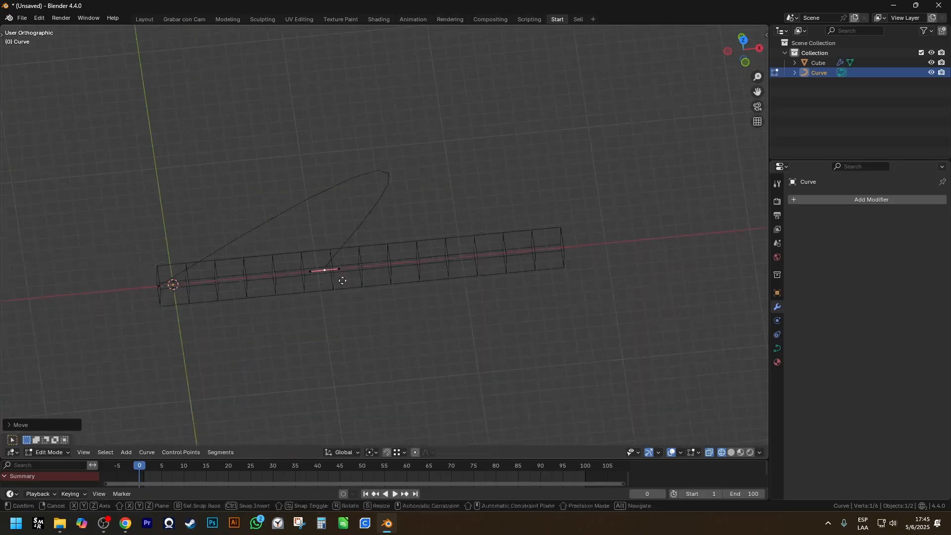
# - Extend the curve's end point outward along the X axis again and leave Edit Mode
pyautogui.press('g')
pyautogui.press('x')
pyautogui.click(463, 289)
pyautogui.press('g')
pyautogui.press('x')
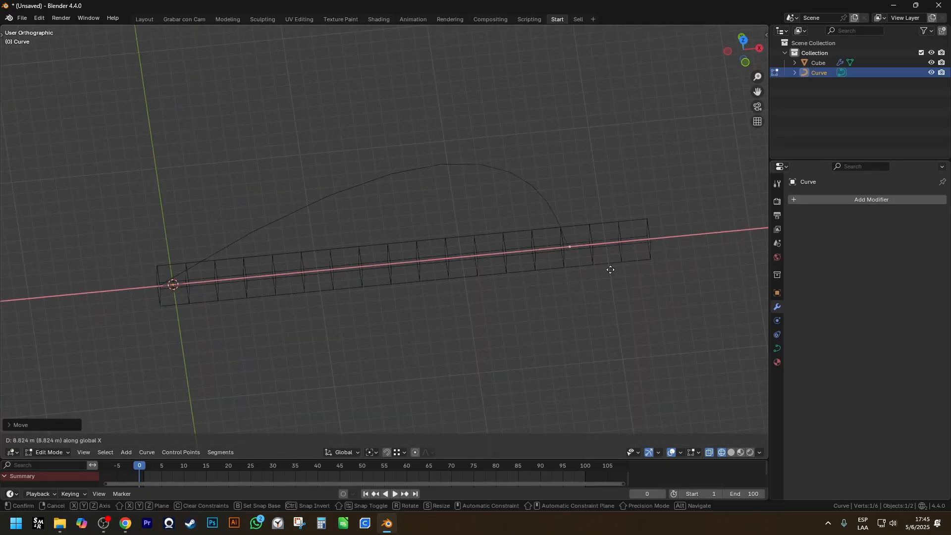
pyautogui.click(704, 271)
pyautogui.keyDown('shift'); pyautogui.moveTo(693, 274); pyautogui.dragTo(558, 243, button='middle'); pyautogui.keyUp('shift')
pyautogui.press('Tab')
# - Switch the cube's Array modifier to Fit Length and set the length to 0 m
pyautogui.click(555, 245)
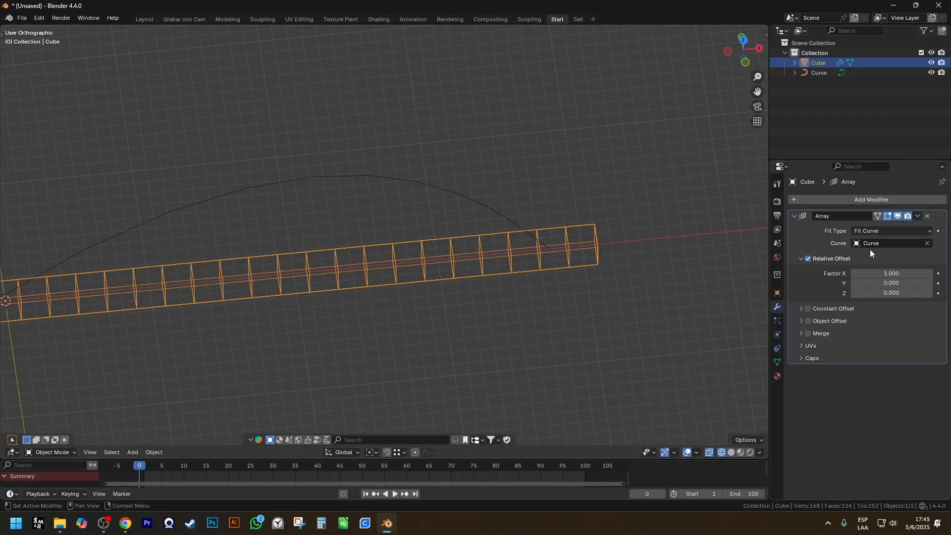
pyautogui.click(904, 234)
pyautogui.click(895, 233)
pyautogui.click(884, 233)
pyautogui.click(877, 254)
pyautogui.click(902, 245)
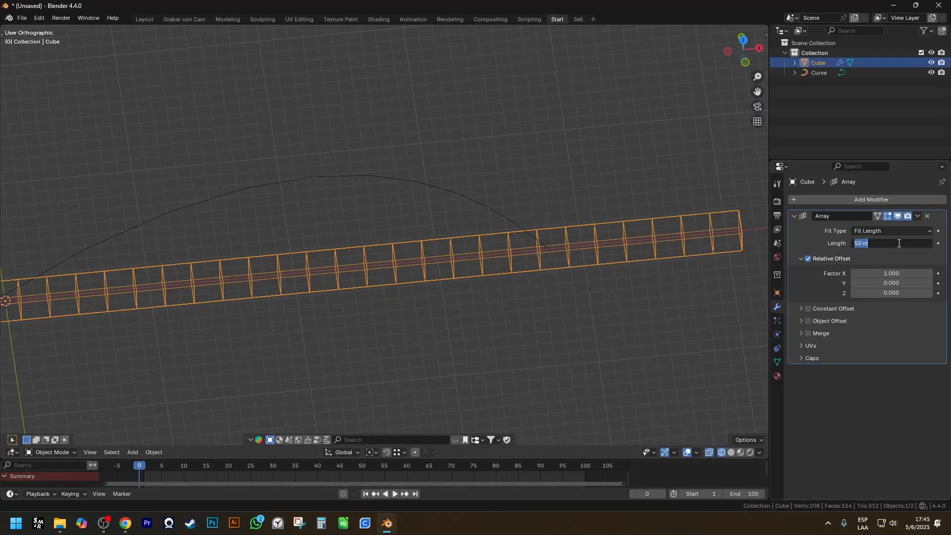
pyautogui.write('0')
pyautogui.press('Return')
# - Select the single cube and set its Array fit type back to Fit Curve
pyautogui.scroll(-4, 484, 206)
pyautogui.click(445, 193)
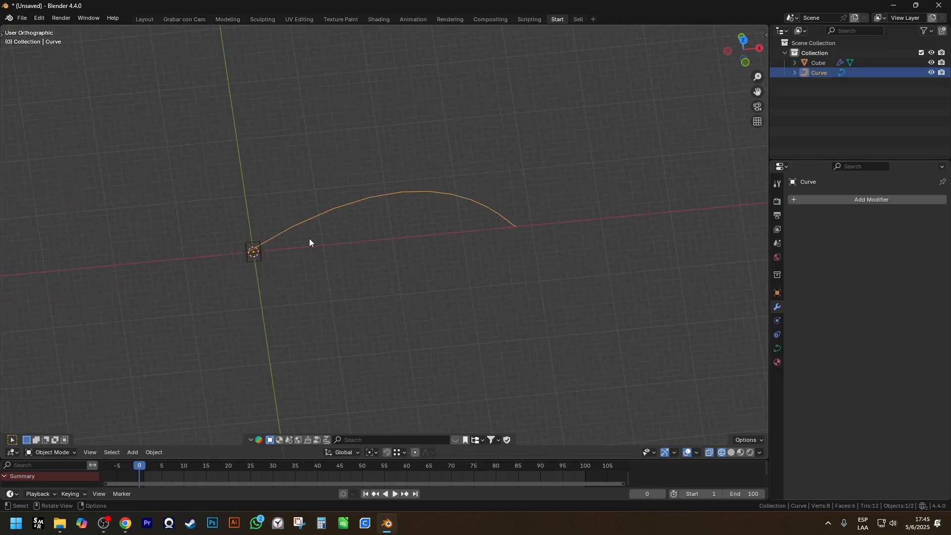
pyautogui.click(254, 251)
pyautogui.click(891, 231)
pyautogui.click(869, 263)
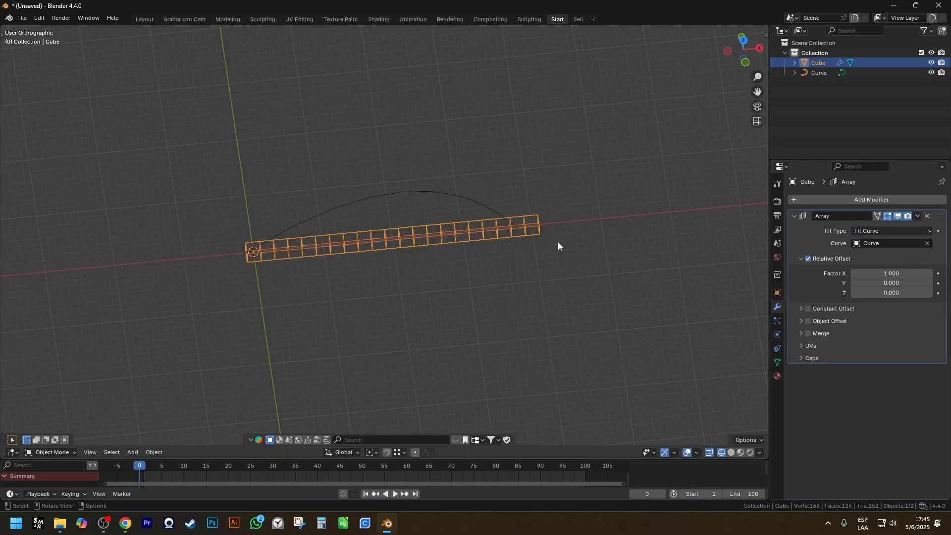
# - In the curve's Edit Mode, slide its end point outward along the X axis and back near its original place
pyautogui.click(477, 204)
pyautogui.press('Tab')
pyautogui.click(518, 225)
pyautogui.press('g')
pyautogui.press('x')
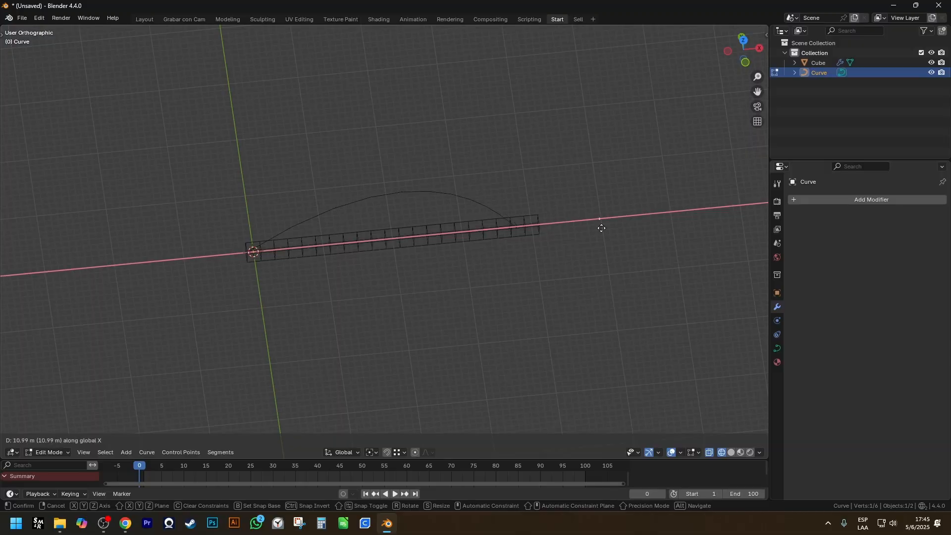
pyautogui.rightClick(597, 227)
pyautogui.press('g')
pyautogui.press('x')
pyautogui.rightClick(515, 224)
pyautogui.press('g')
pyautogui.press('x')
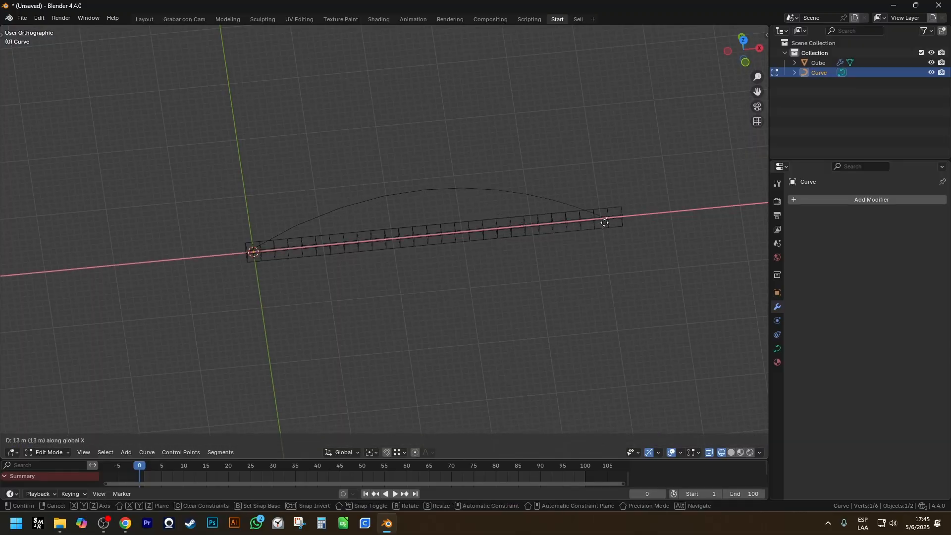
pyautogui.click(520, 229)
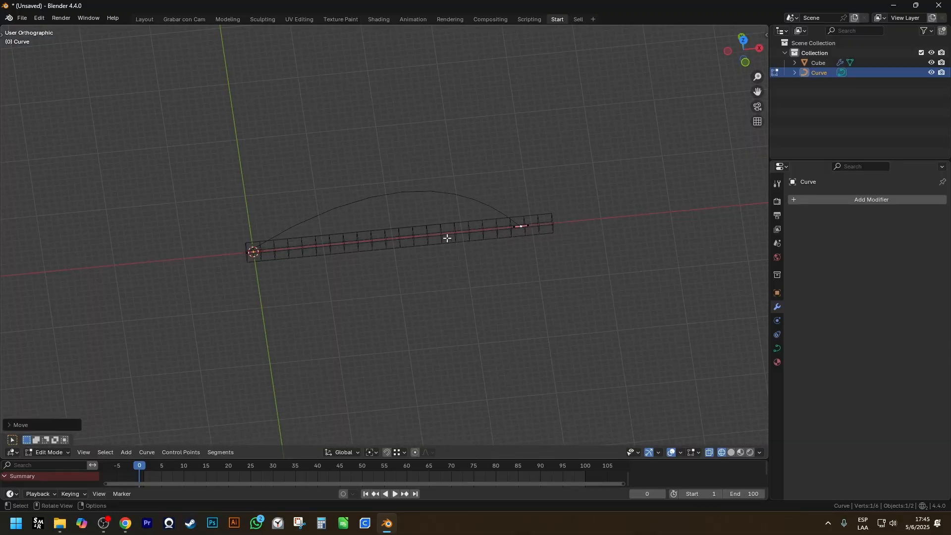
# - Move the curve's end point inward along the X axis to about the middle of the cube row
pyautogui.press('g')
pyautogui.press('x')
pyautogui.click(374, 242)
pyautogui.scroll(2, 445, 237)
pyautogui.hotkey('ctrl', '2')
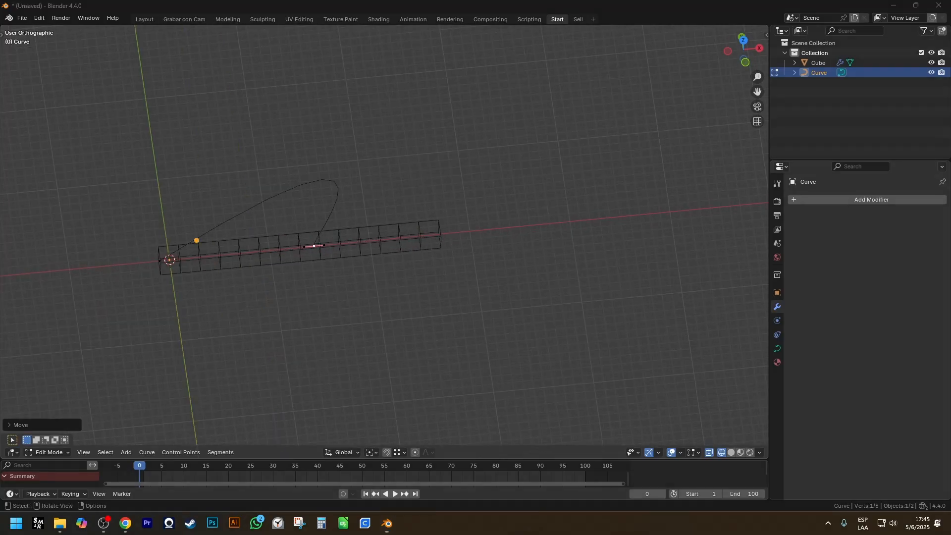
pyautogui.moveTo(194, 240)
pyautogui.mouseDown()
pyautogui.moveTo(332, 183)
pyautogui.moveTo(300, 255)
pyautogui.mouseUp()
pyautogui.moveTo(357, 174); pyautogui.dragTo(379, 304)
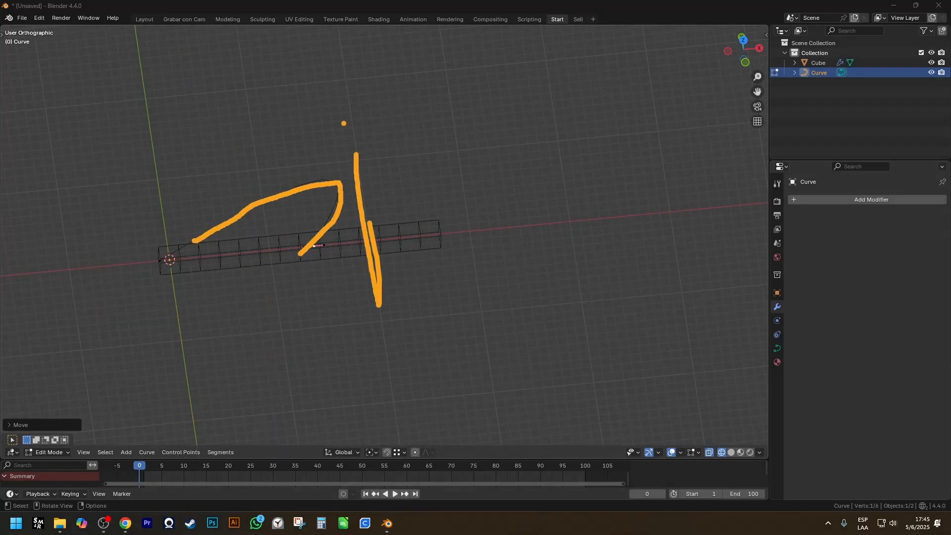
pyautogui.press('e')
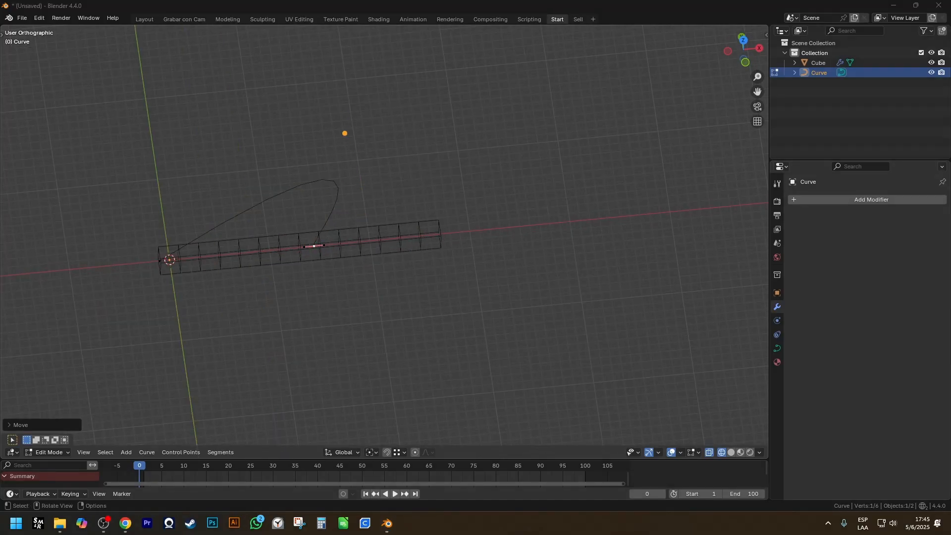
# - Flatten the curve by bringing the start point's long handle in close to the X axis
pyautogui.scroll(3, 179, 259)
pyautogui.click(177, 264)
pyautogui.scroll(-5, 486, 90)
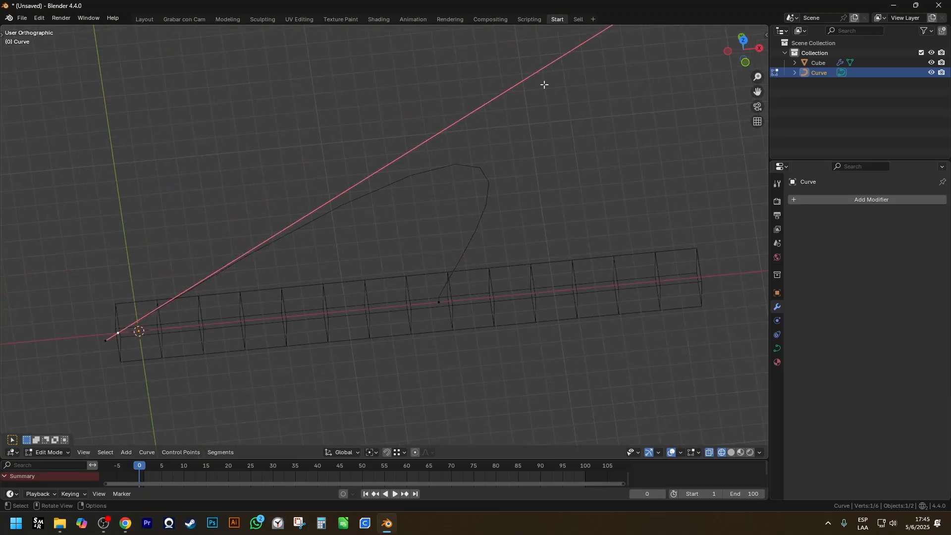
pyautogui.press('g')
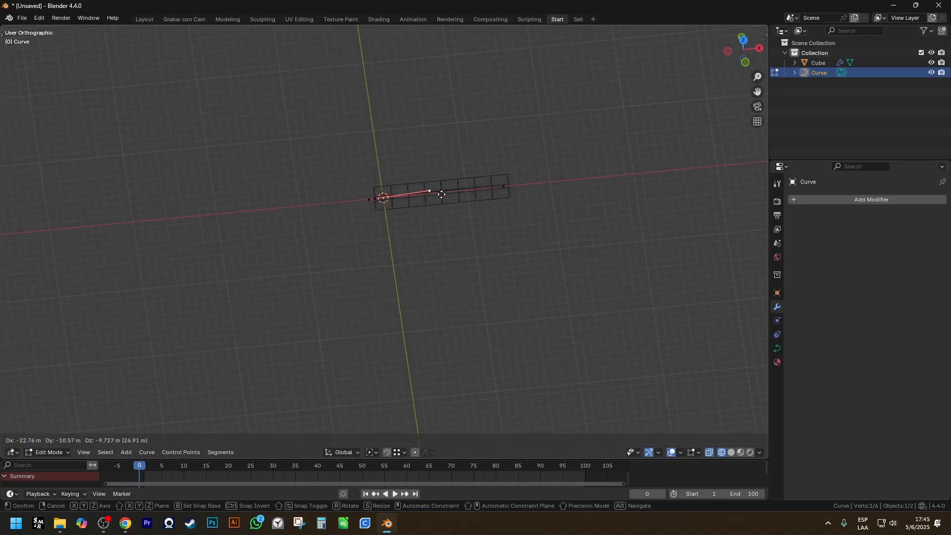
# - Slide the flattened curve's end point in and out along the X axis, leaving it farther out, and leave Edit Mode
pyautogui.press('x')
pyautogui.scroll(3, 483, 184)
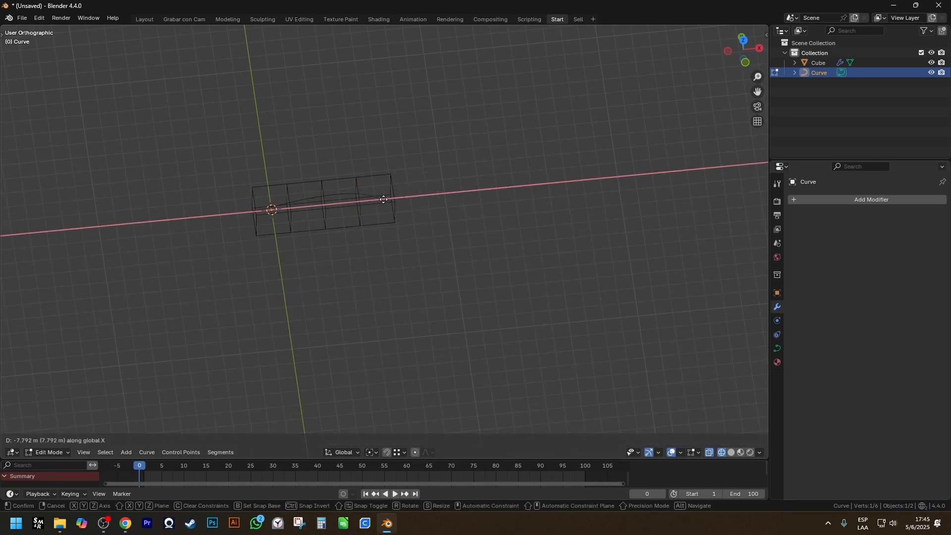
pyautogui.click(697, 195)
pyautogui.keyDown('shift'); pyautogui.moveTo(697, 195); pyautogui.dragTo(531, 240, button='middle'); pyautogui.keyUp('shift')
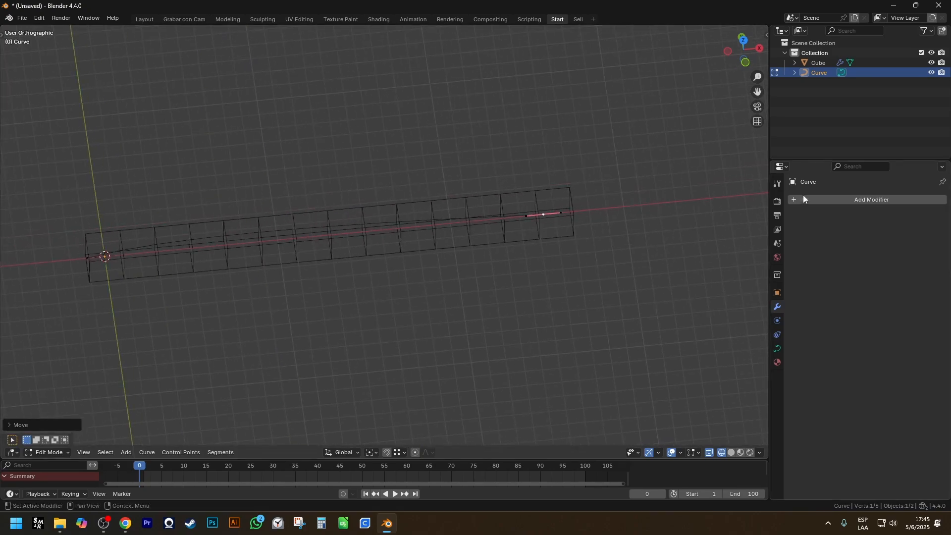
pyautogui.press('Tab')
pyautogui.click(567, 193)
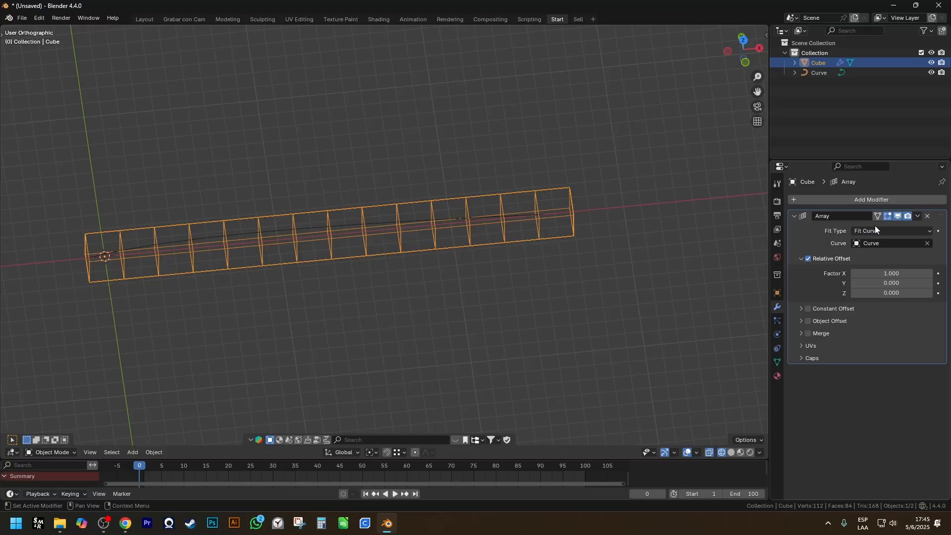
pyautogui.click(875, 230)
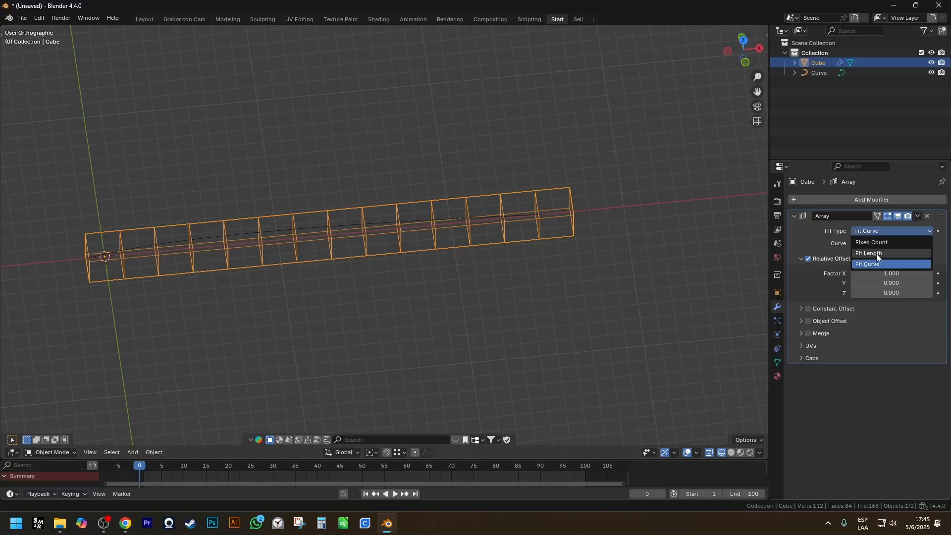
pyautogui.click(876, 254)
# - Lengthen the flattened curve by moving its end point outward along the X axis, and return to Object Mode
pyautogui.click(445, 218)
pyautogui.press('Tab')
pyautogui.click(556, 217)
pyautogui.scroll(-3, 554, 218)
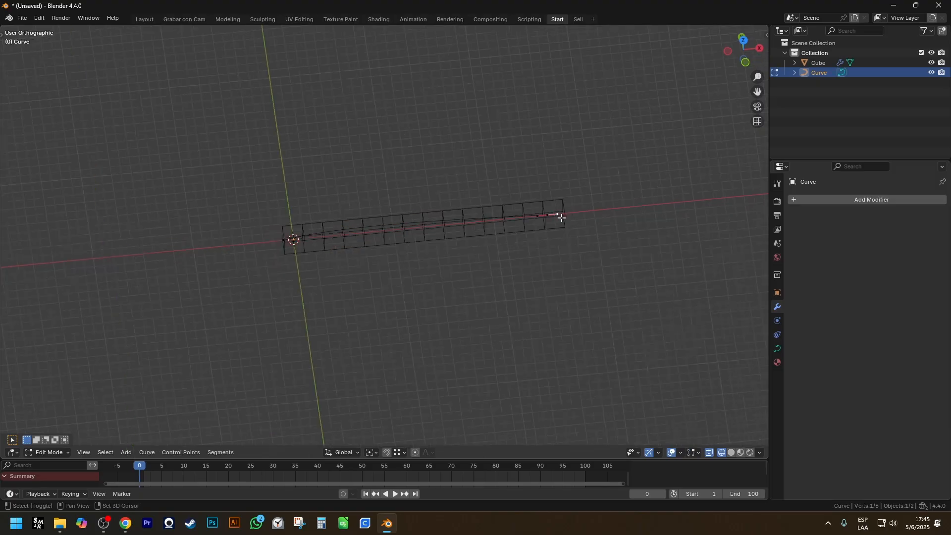
pyautogui.press('g')
pyautogui.press('x')
pyautogui.click(687, 216)
pyautogui.press('Tab')
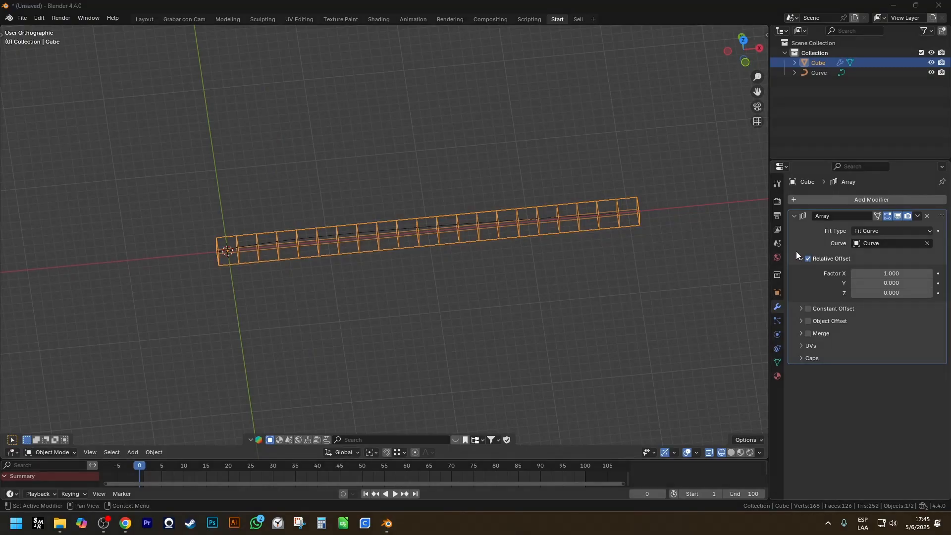
# - Delete the Bézier curve object from the scene
pyautogui.click(507, 218)
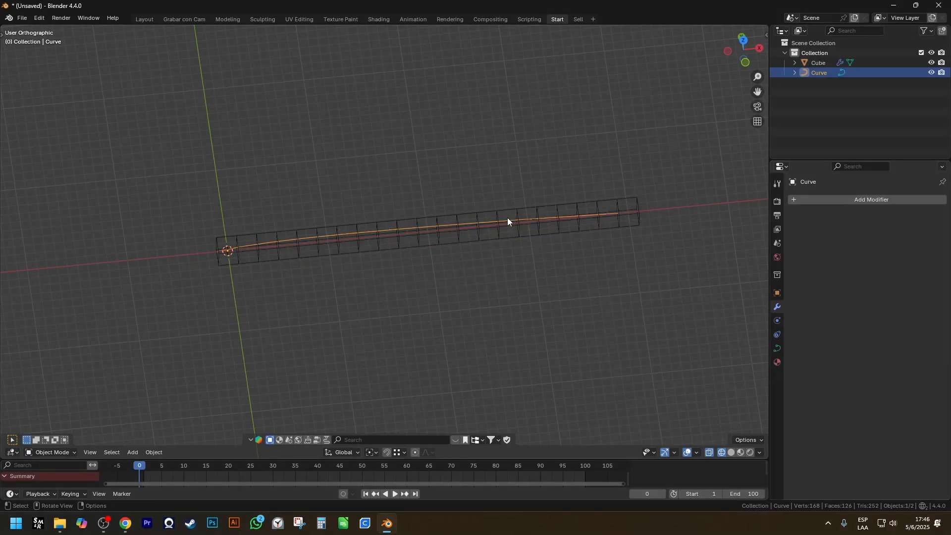
pyautogui.press('x')
pyautogui.click(507, 218)
# - Set the cube's Array modifier to Fixed Count with a count of 8
pyautogui.click(237, 238)
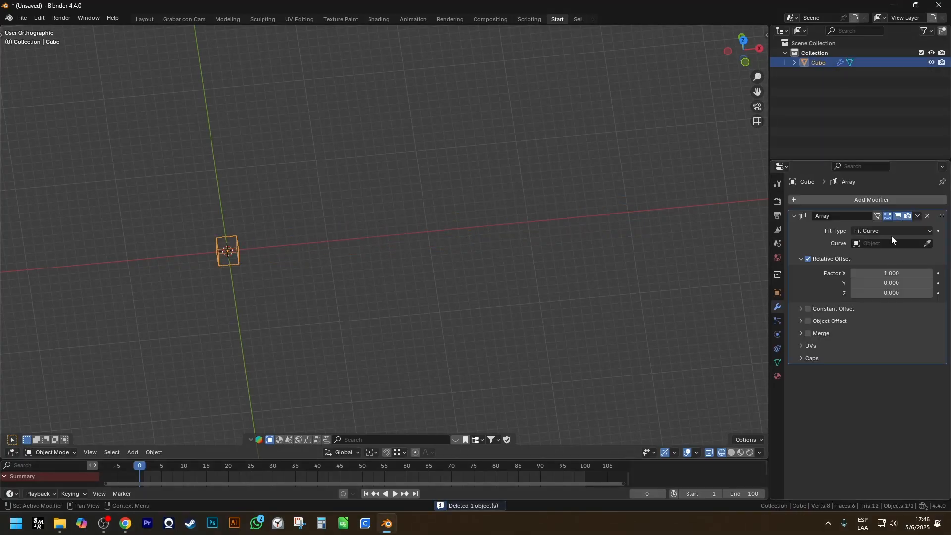
pyautogui.click(891, 233)
pyautogui.click(879, 242)
pyautogui.keyDown('shift'); pyautogui.moveTo(326, 235); pyautogui.dragTo(358, 249, button='middle'); pyautogui.keyUp('shift')
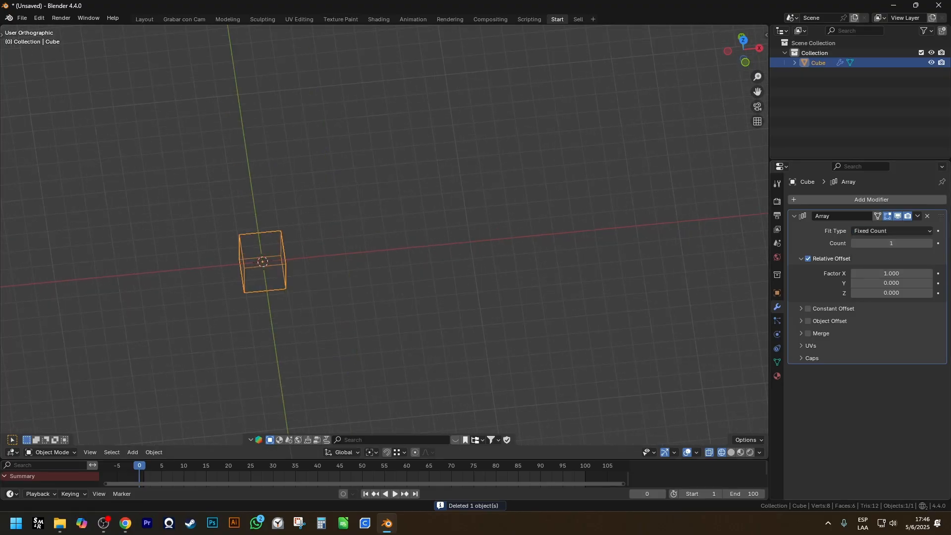
pyautogui.click(930, 244)
pyautogui.click(930, 243)
pyautogui.click(930, 243)
pyautogui.click(930, 244)
pyautogui.click(930, 244)
pyautogui.click(930, 243)
pyautogui.click(930, 243)
pyautogui.keyDown('shift'); pyautogui.moveTo(689, 263); pyautogui.dragTo(550, 266, button='middle'); pyautogui.keyUp('shift')
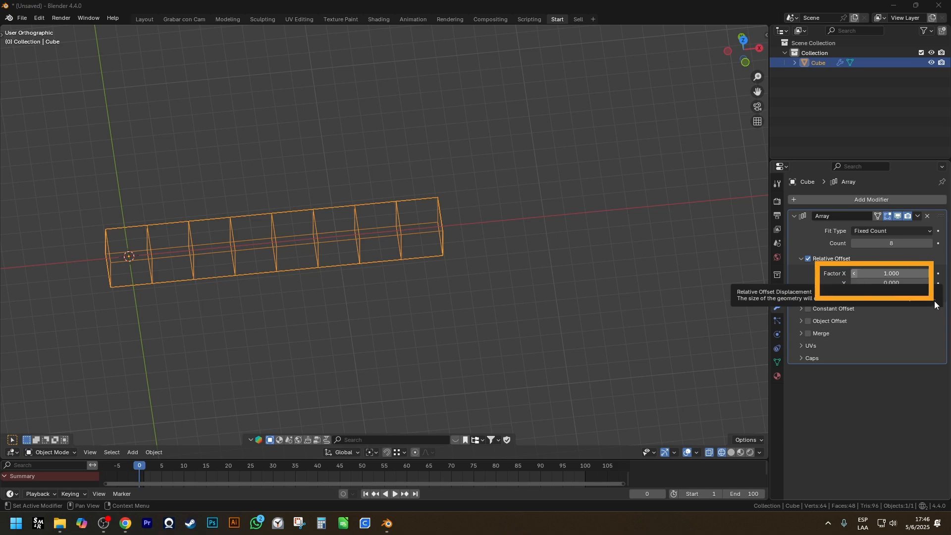
# - Redirect the array along the Y axis by setting the relative offset factors to X 0 and Y 1
pyautogui.click(709, 285)
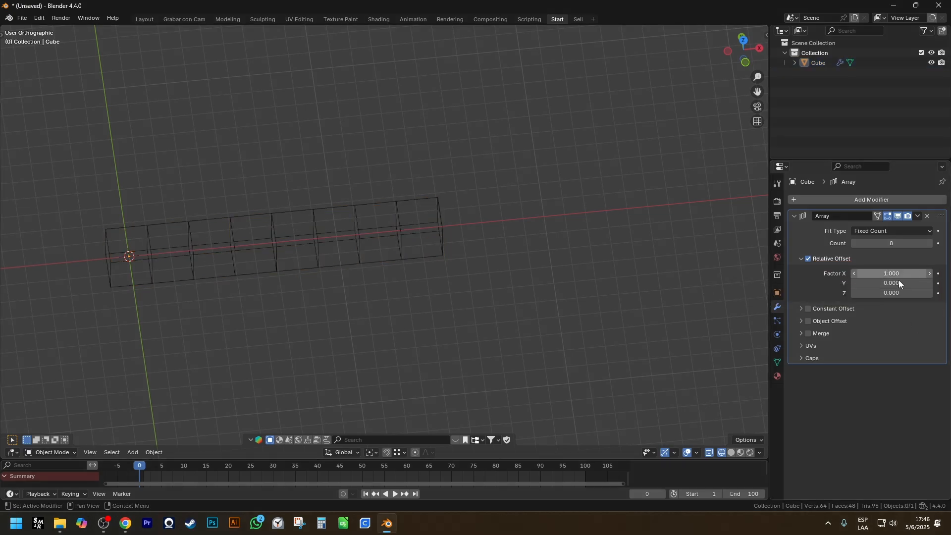
pyautogui.click(918, 273)
pyautogui.write('0')
pyautogui.press('Return')
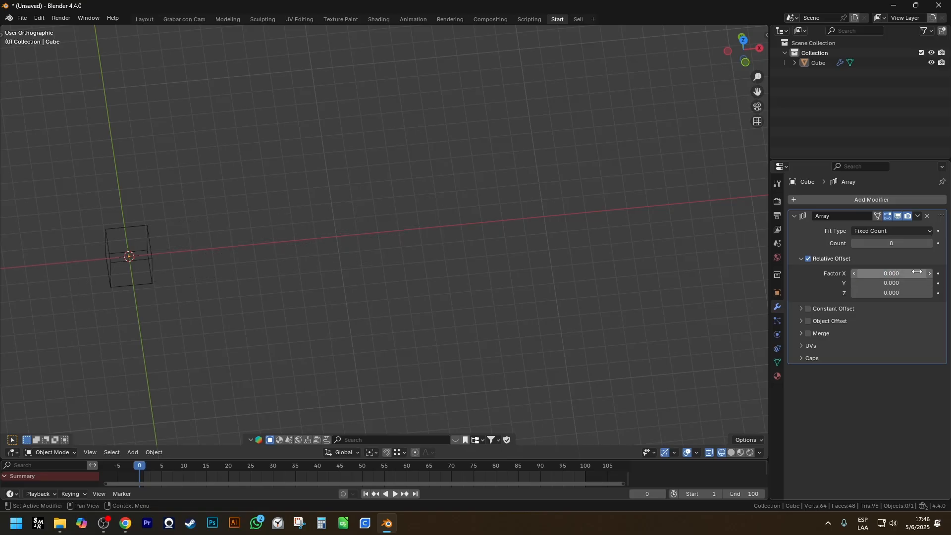
pyautogui.click(891, 278)
pyautogui.write('1')
pyautogui.press('Return')
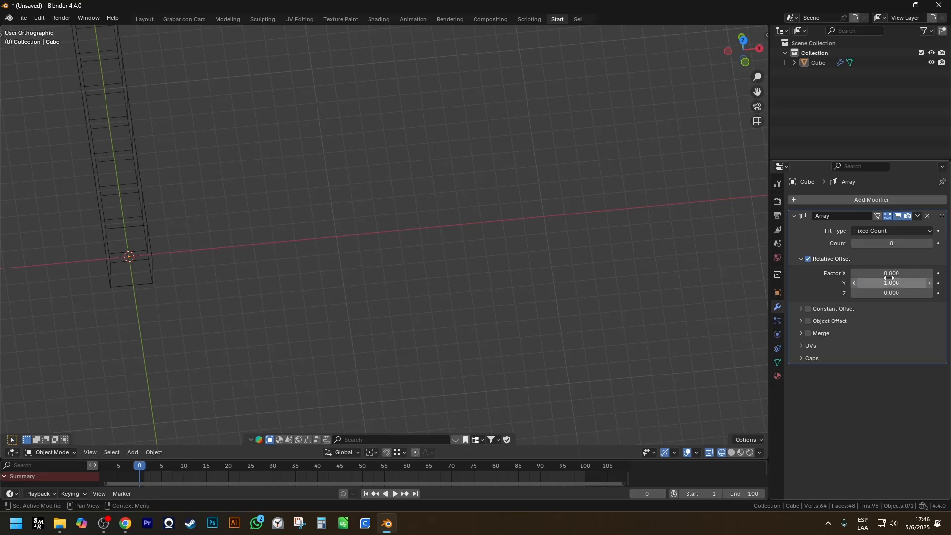
# - Examine the cube row along the Y axis from another angle and reselect it
pyautogui.moveTo(570, 258); pyautogui.dragTo(353, 172, button='middle')
pyautogui.scroll(-14, 349, 184)
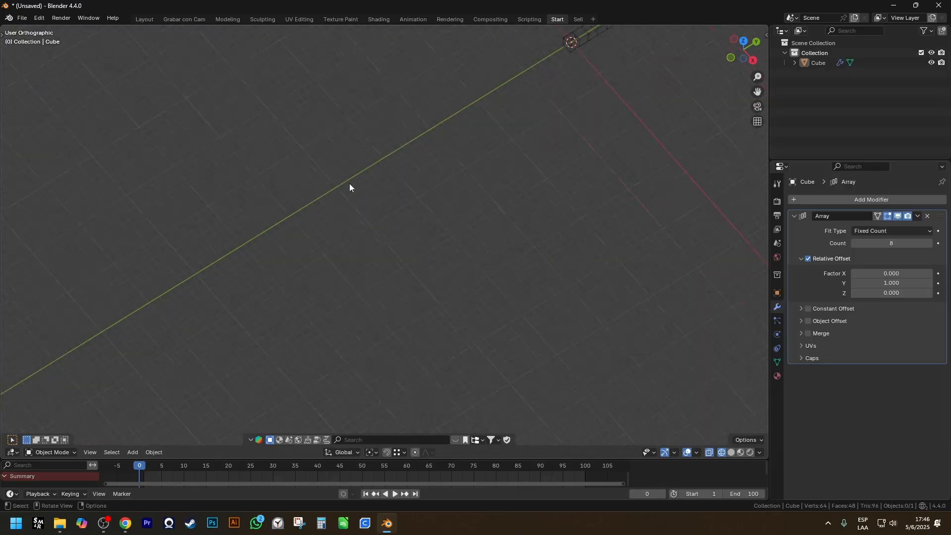
pyautogui.keyDown('shift'); pyautogui.moveTo(486, 143); pyautogui.dragTo(434, 196, button='middle'); pyautogui.keyUp('shift')
pyautogui.scroll(11, 432, 193)
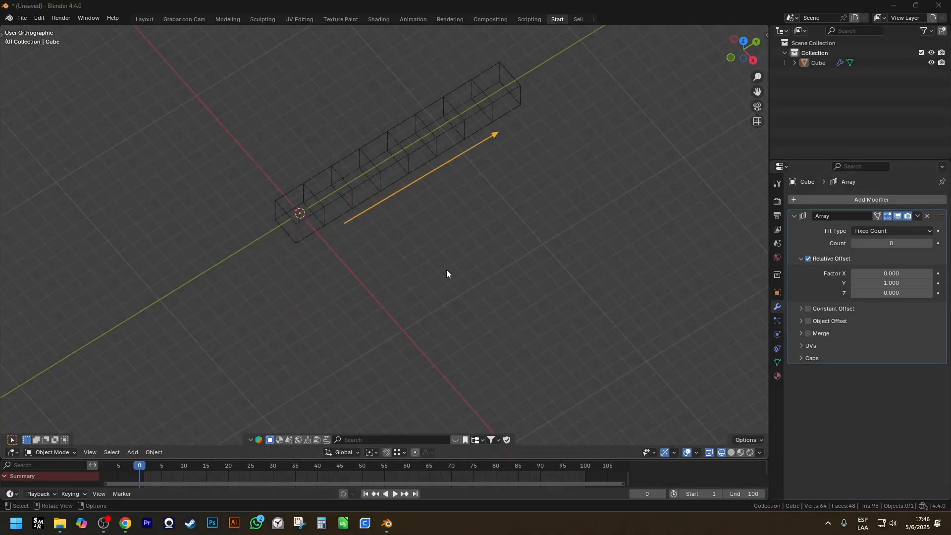
pyautogui.moveTo(438, 275); pyautogui.dragTo(451, 255, button='middle')
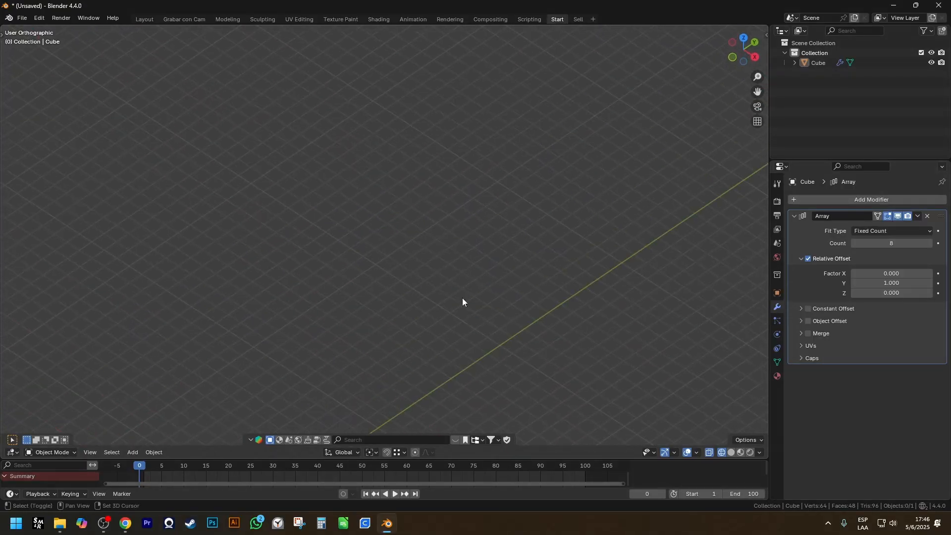
pyautogui.moveTo(462, 301); pyautogui.dragTo(425, 263, button='middle')
pyautogui.scroll(4, 426, 262)
pyautogui.click(427, 262)
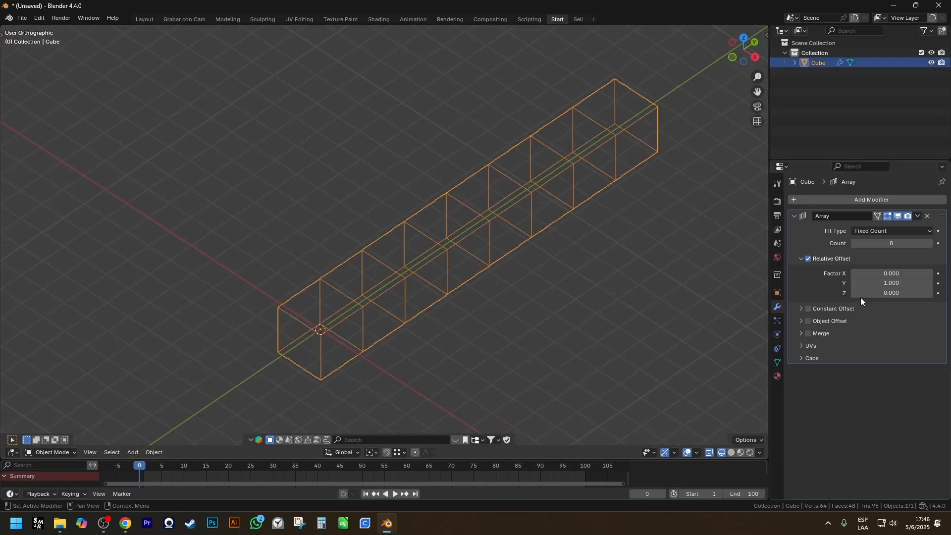
# - Redirect the array along the X axis by setting the relative offset factors to Y 0 and X 1
pyautogui.scroll(-2, 543, 317)
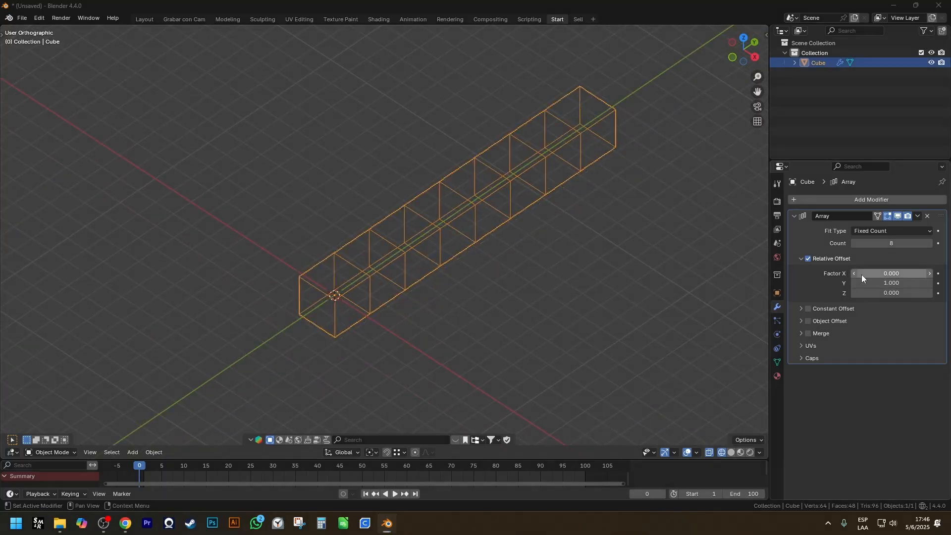
pyautogui.moveTo(849, 275); pyautogui.dragTo(938, 290)
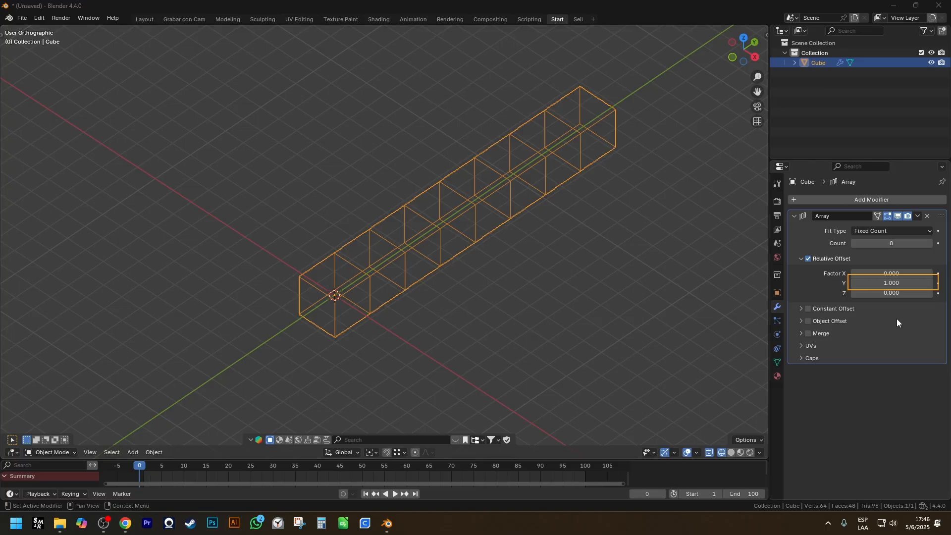
pyautogui.doubleClick(883, 284)
pyautogui.write('0')
pyautogui.press('Return')
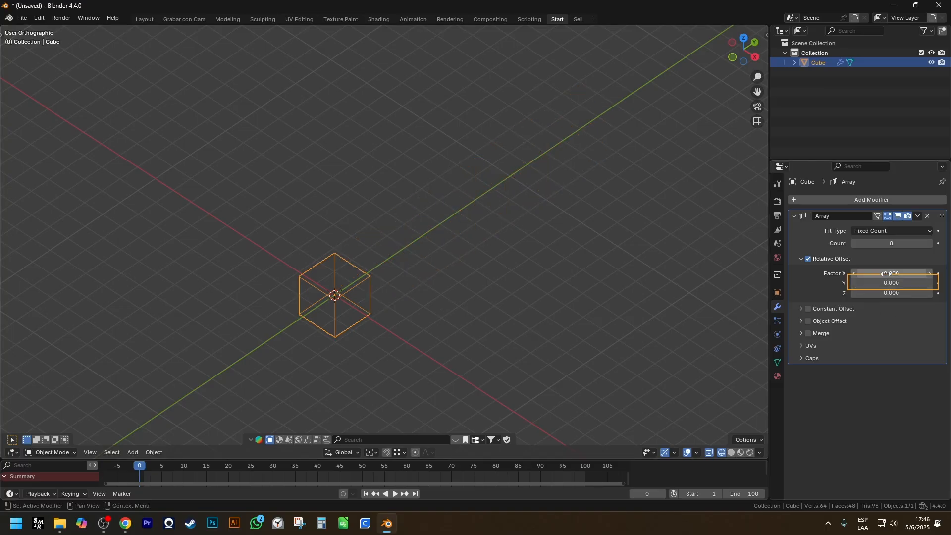
pyautogui.doubleClick(892, 273)
pyautogui.write('1')
pyautogui.press('Return')
pyautogui.scroll(-3, 635, 285)
pyautogui.moveTo(466, 243); pyautogui.dragTo(555, 235, button='middle')
pyautogui.scroll(8, 370, 308)
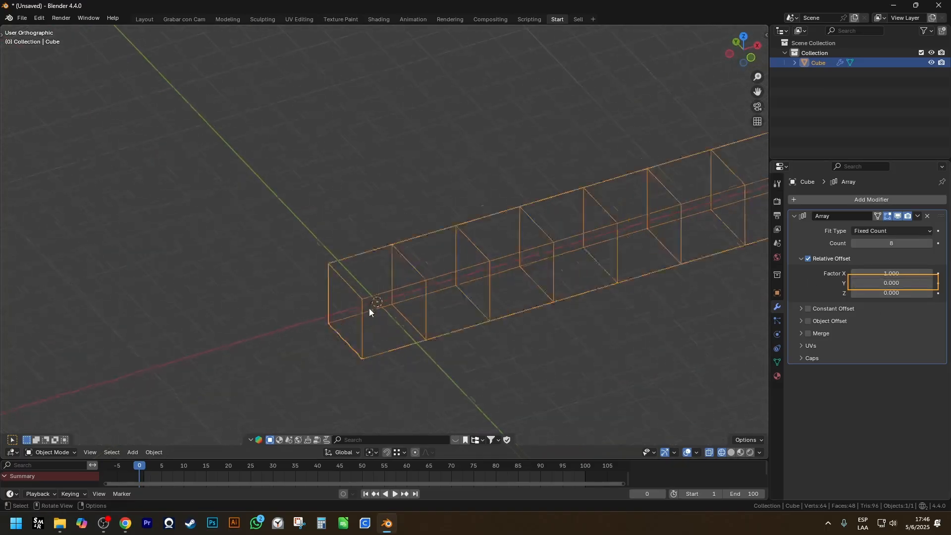
pyautogui.moveTo(433, 287); pyautogui.dragTo(411, 288, button='middle')
pyautogui.keyDown('shift'); pyautogui.moveTo(412, 288); pyautogui.dragTo(403, 223, button='middle'); pyautogui.keyUp('shift')
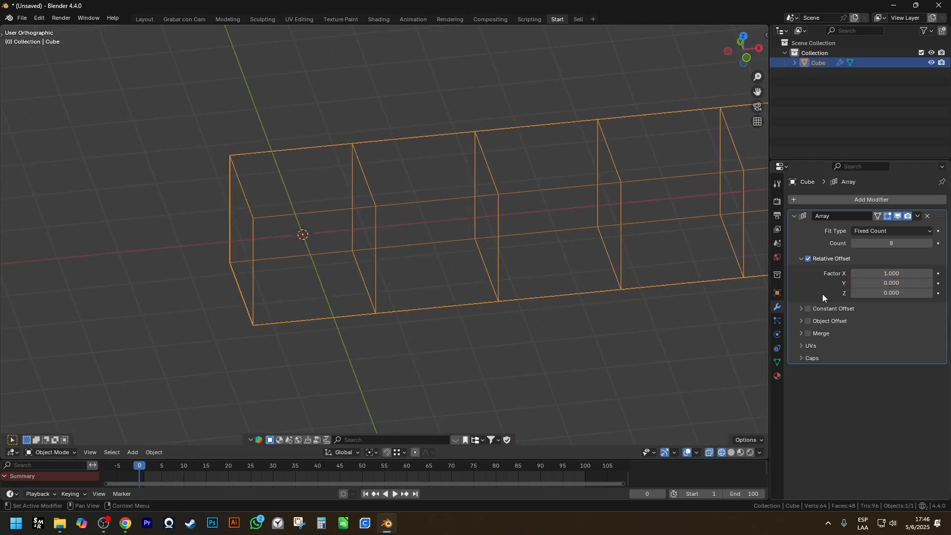
# - Set the relative offset Factor X to 1.5 and show the spaced cubes in solid shading
pyautogui.moveTo(887, 273)
pyautogui.mouseDown()
pyautogui.moveTo(926, 274)
pyautogui.moveTo(896, 274)
pyautogui.mouseUp()
pyautogui.press('z')
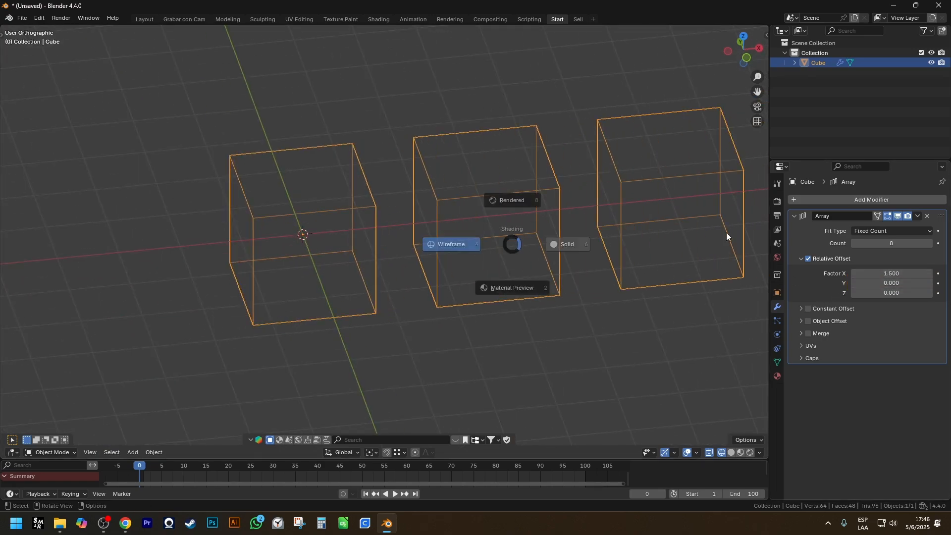
pyautogui.click(726, 233)
pyautogui.scroll(-4, 546, 259)
pyautogui.moveTo(545, 259); pyautogui.dragTo(437, 207, button='middle')
pyautogui.scroll(4, 422, 196)
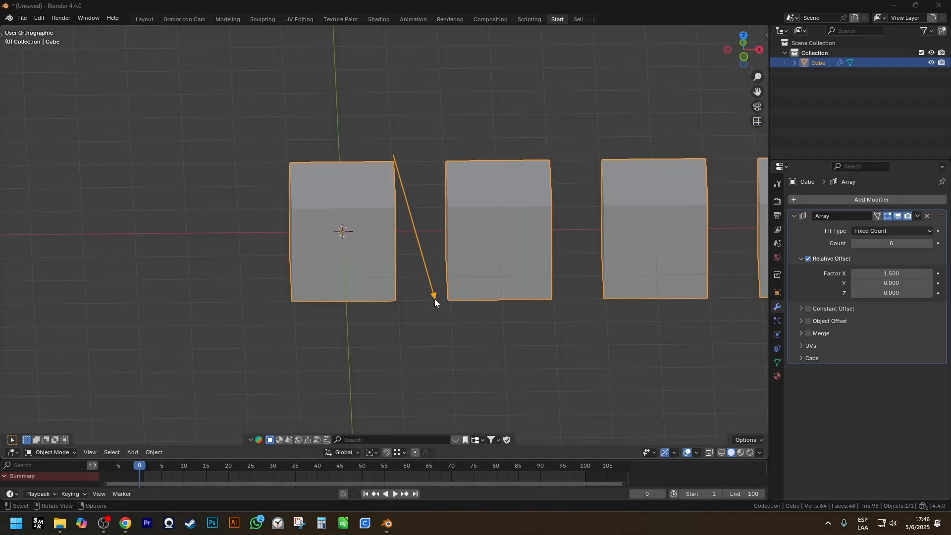
pyautogui.moveTo(435, 299)
pyautogui.mouseDown()
pyautogui.moveTo(447, 296)
pyautogui.moveTo(444, 155)
pyautogui.mouseUp()
pyautogui.moveTo(379, 155); pyautogui.dragTo(392, 155)
# - Reduce the relative offset Factor X to 0.73 and compare the cube row in wireframe and solid shading
pyautogui.moveTo(908, 279); pyautogui.dragTo(817, 274)
pyautogui.hotkey('shift', 'z')
pyautogui.scroll(3, 369, 215)
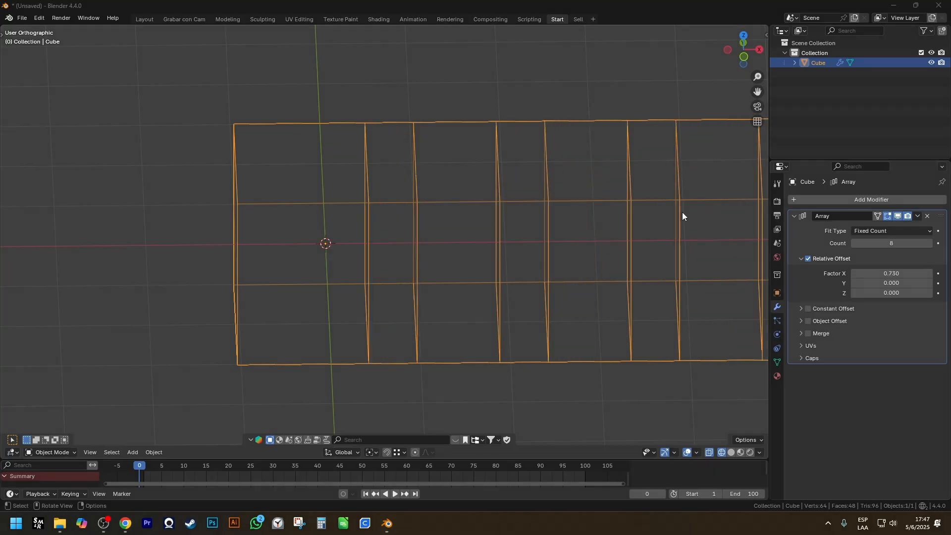
pyautogui.moveTo(577, 220); pyautogui.dragTo(593, 226, button='middle')
pyautogui.hotkey('shift', 'z')
pyautogui.keyDown('shift'); pyautogui.moveTo(602, 259); pyautogui.dragTo(581, 232, button='middle'); pyautogui.keyUp('shift')
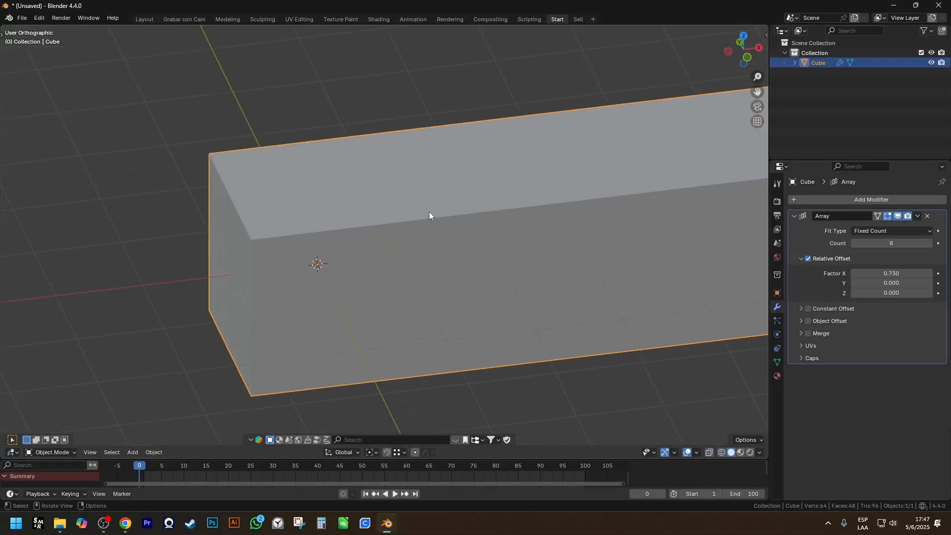
pyautogui.hotkey('shift', 'z')
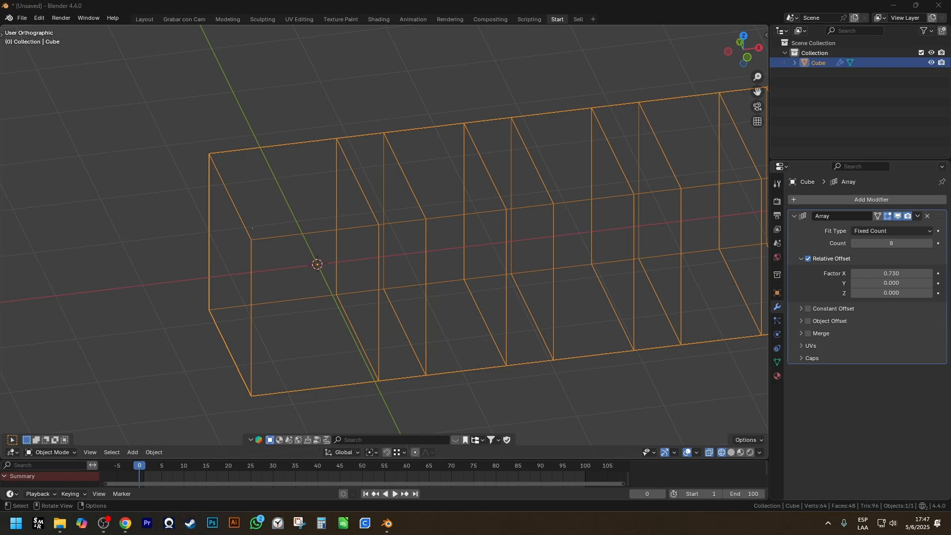
# - Examine how neighbouring cubes overlap in the wireframe view of the array
pyautogui.moveTo(246, 202); pyautogui.dragTo(387, 132)
pyautogui.moveTo(407, 226); pyautogui.dragTo(269, 241)
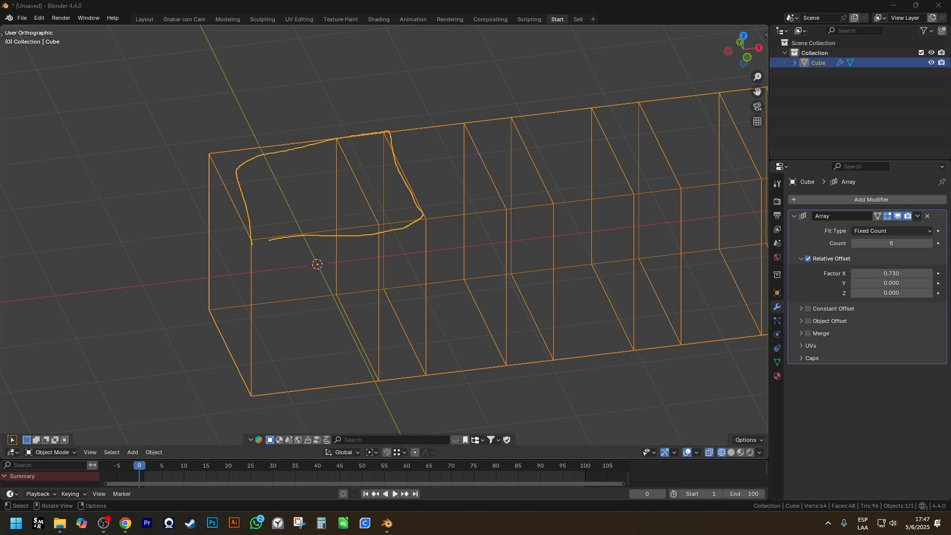
pyautogui.moveTo(329, 140); pyautogui.dragTo(382, 227)
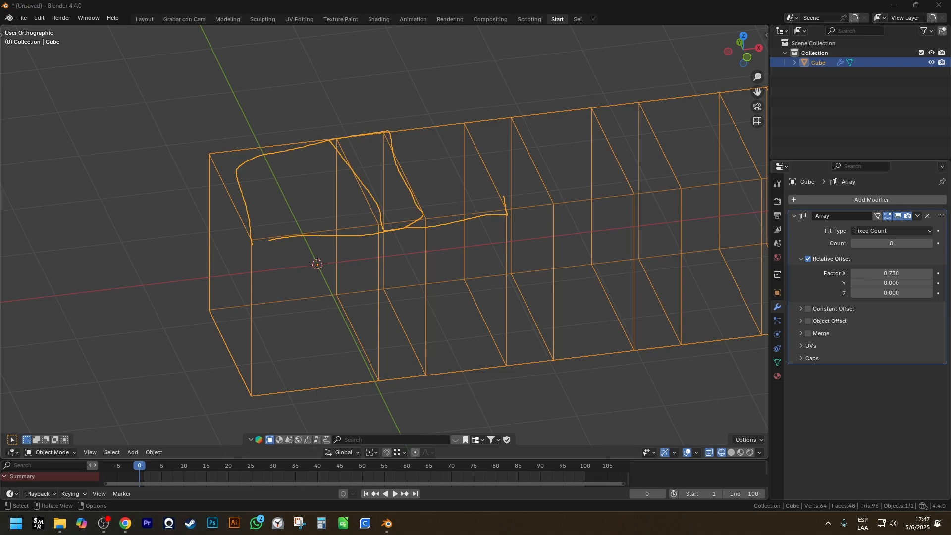
pyautogui.moveTo(503, 196); pyautogui.dragTo(375, 131)
pyautogui.press('Escape')
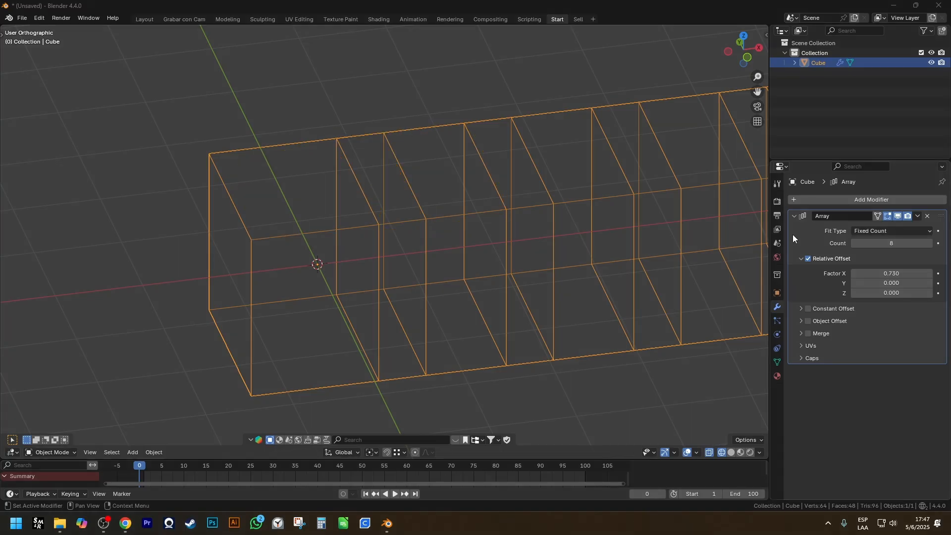
pyautogui.click(905, 273)
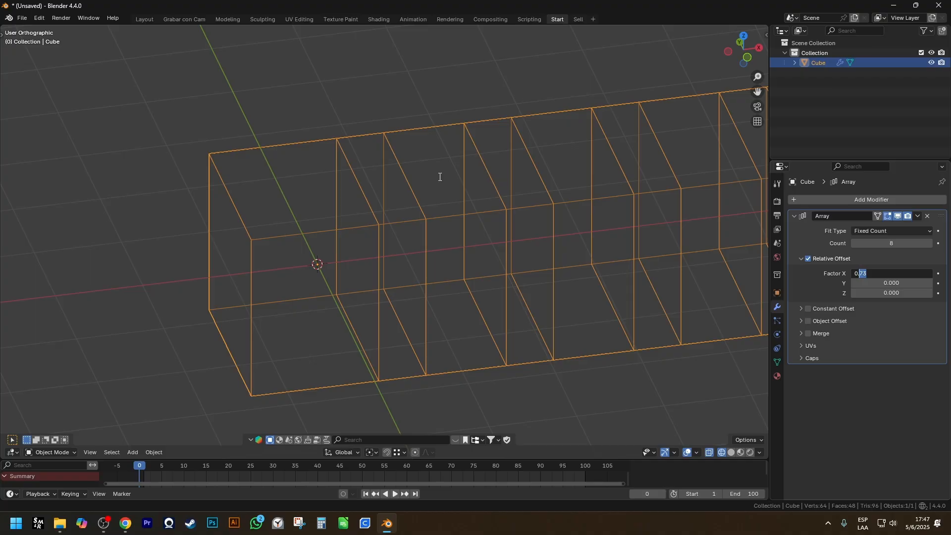
pyautogui.click(421, 196)
pyautogui.scroll(-4, 356, 230)
pyautogui.scroll(3, 357, 231)
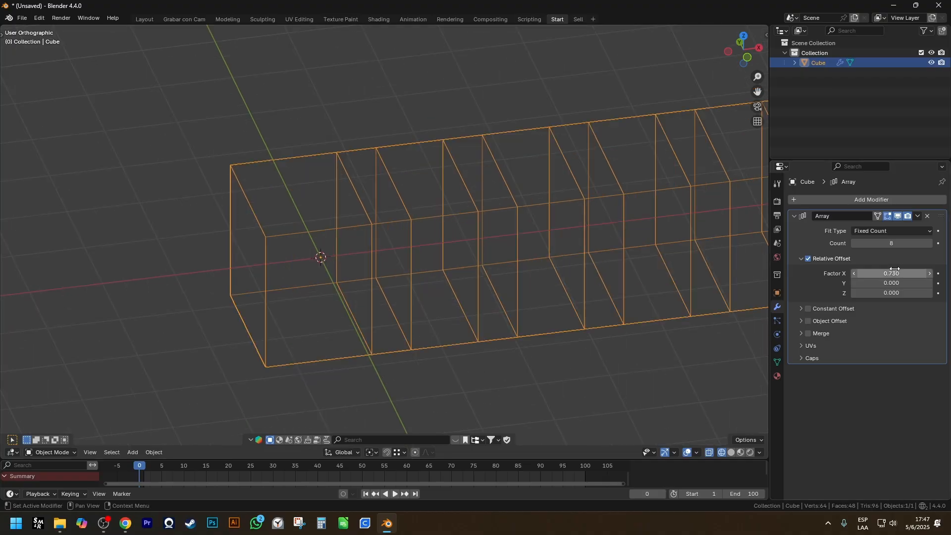
# - Set the relative offset Factor X to 1 and view the cube row from the front
pyautogui.click(894, 273)
pyautogui.write('1')
pyautogui.press('Return')
pyautogui.scroll(-3, 521, 233)
pyautogui.press('KP_1')
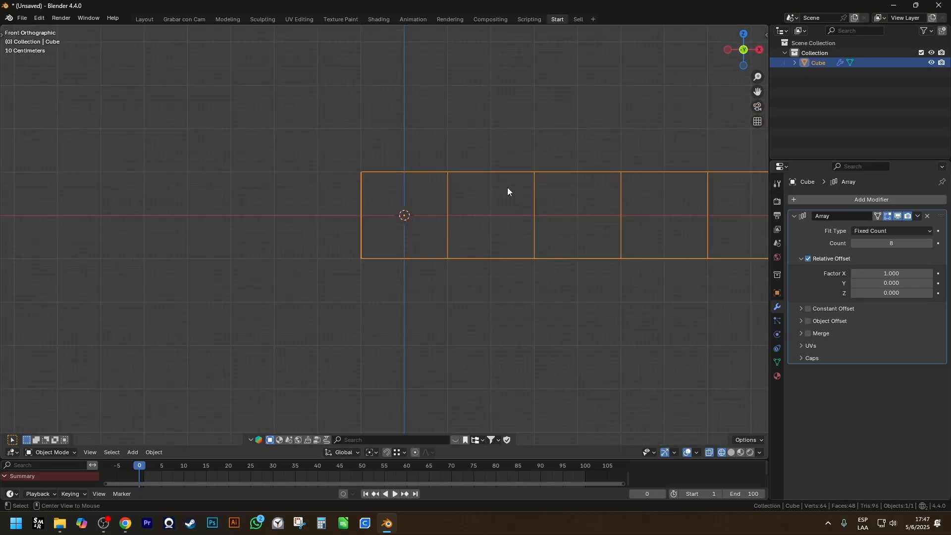
pyautogui.scroll(1, 443, 184)
pyautogui.moveTo(344, 170)
pyautogui.mouseDown()
pyautogui.moveTo(384, 228)
pyautogui.moveTo(439, 251)
pyautogui.moveTo(448, 165)
pyautogui.mouseUp()
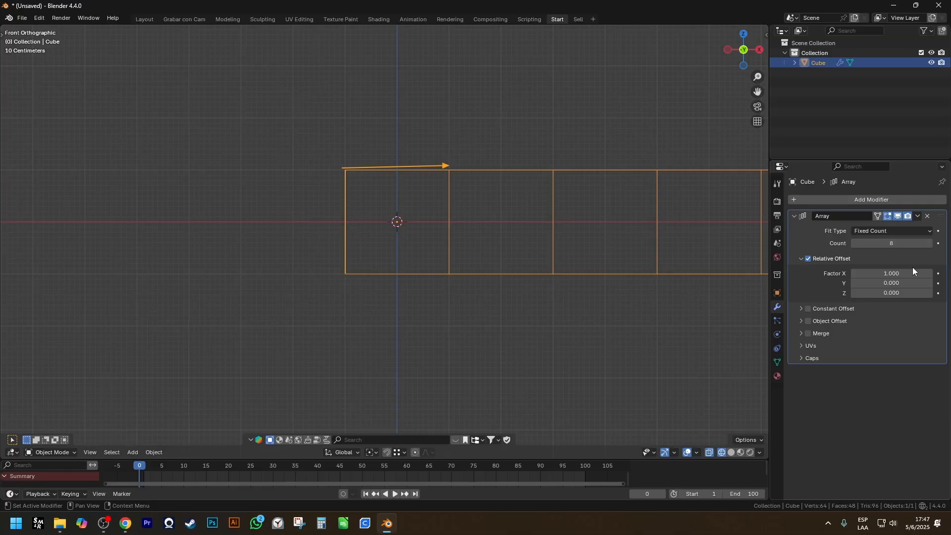
# - Raise the relative offset Factor X to 1.8 to open gaps between the cubes
pyautogui.moveTo(912, 270); pyautogui.dragTo(937, 270)
pyautogui.moveTo(448, 157)
pyautogui.mouseDown()
pyautogui.moveTo(516, 271)
pyautogui.moveTo(532, 159)
pyautogui.mouseUp()
pyautogui.press('Escape')
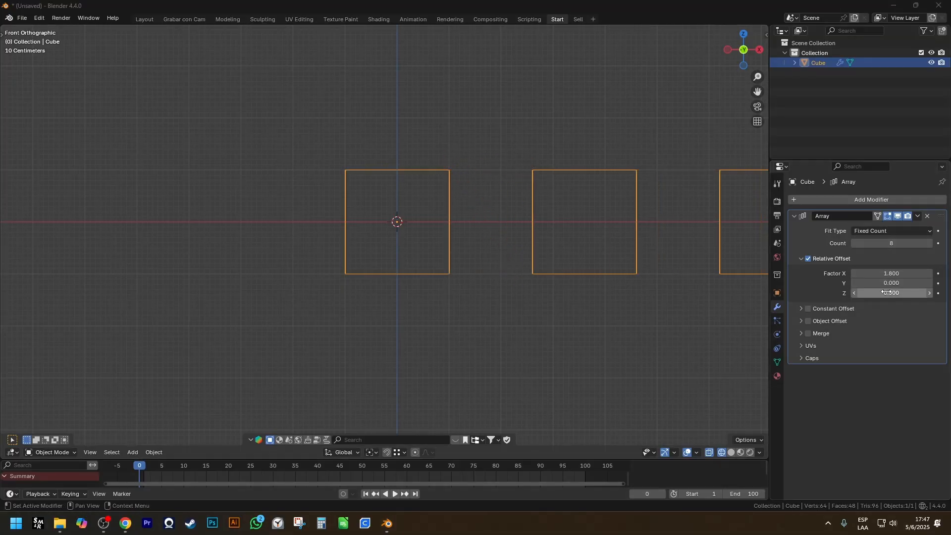
# - Reduce the relative offset Factor X to 0.92 and show the cube row in solid shading from an angle
pyautogui.moveTo(892, 274); pyautogui.dragTo(856, 274)
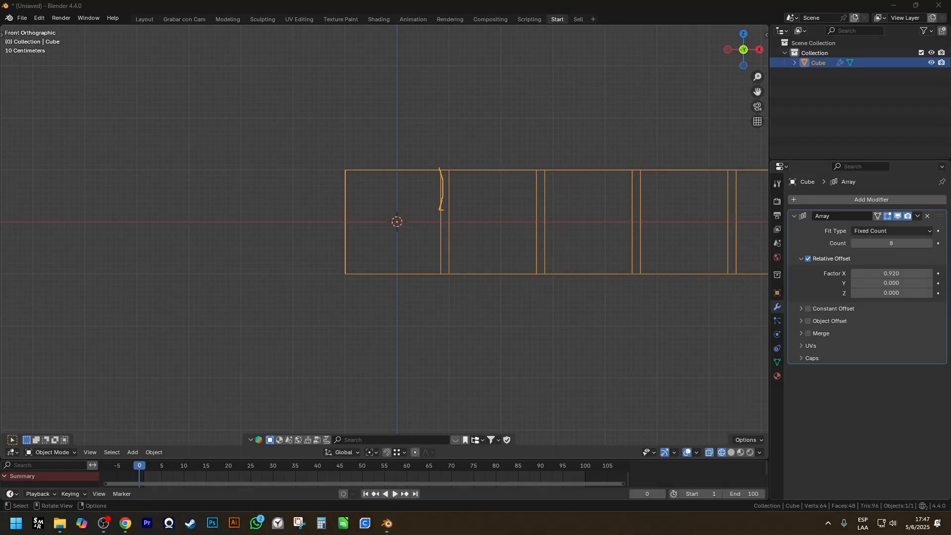
pyautogui.press('Escape')
pyautogui.scroll(-4, 496, 229)
pyautogui.moveTo(514, 229); pyautogui.dragTo(645, 278, button='middle')
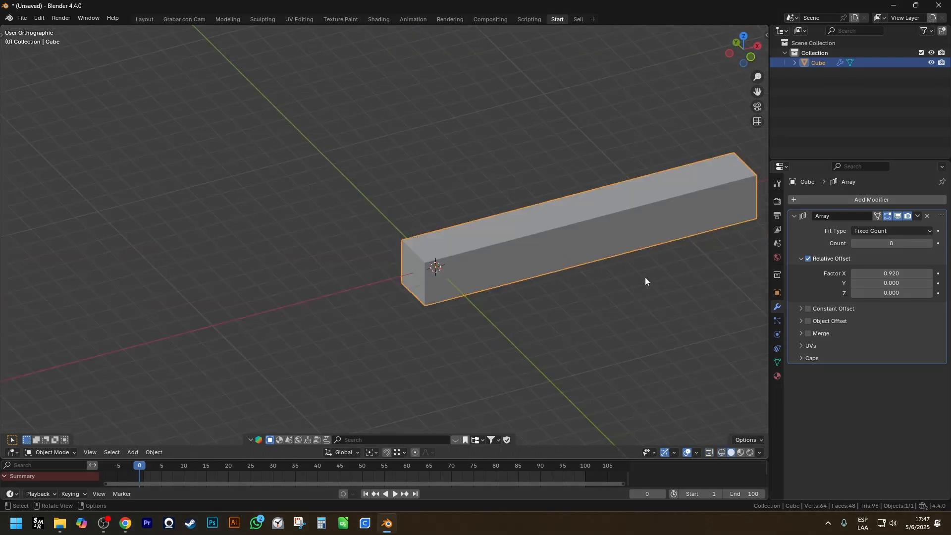
# - Set the relative offset Factor X to 1.1 for a small gap between the cubes
pyautogui.click(883, 270)
pyautogui.write('1.1')
pyautogui.press('Return')
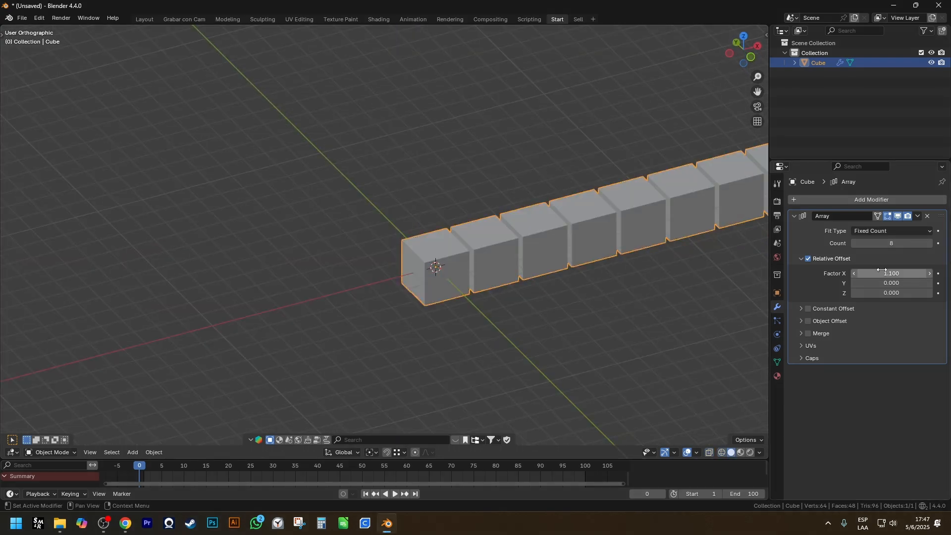
pyautogui.moveTo(436, 248); pyautogui.dragTo(499, 272, button='middle')
pyautogui.scroll(3, 506, 258)
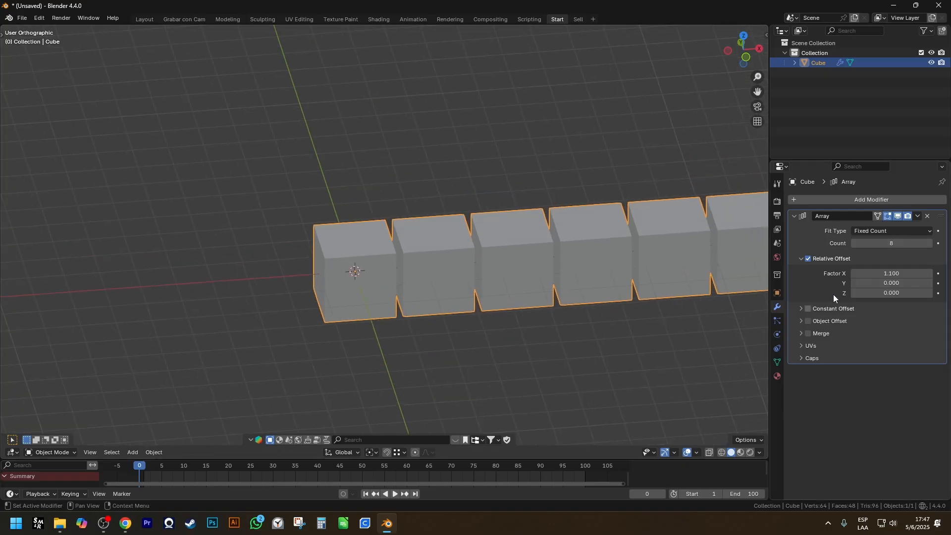
# - Set the relative offset Factor Y to 1.1 as well and view the diagonal array from the top
pyautogui.click(908, 281)
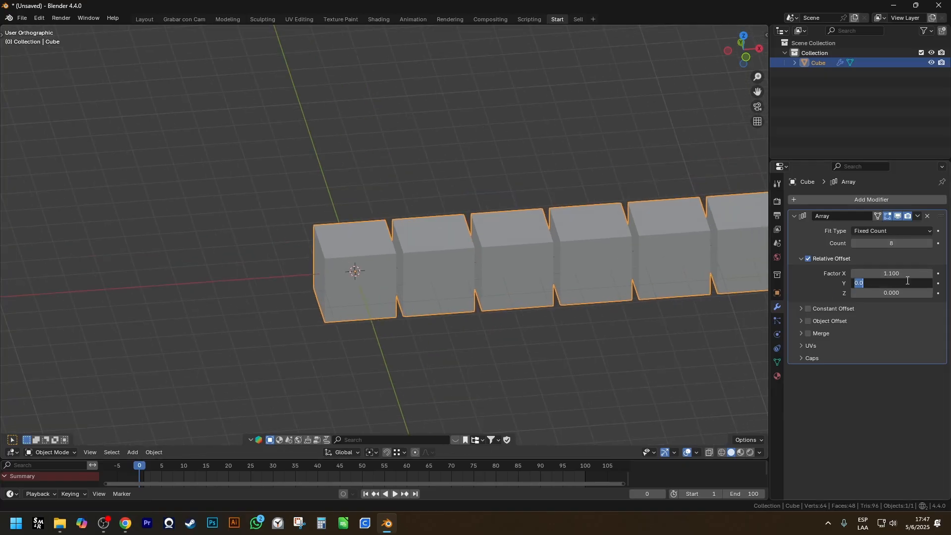
pyautogui.write('1.1')
pyautogui.press('Return')
pyautogui.scroll(-3, 531, 219)
pyautogui.moveTo(531, 219); pyautogui.dragTo(489, 220, button='middle')
pyautogui.moveTo(424, 282); pyautogui.dragTo(426, 329, button='middle')
pyautogui.keyDown('shift'); pyautogui.moveTo(448, 291); pyautogui.dragTo(448, 207, button='middle'); pyautogui.keyUp('shift')
pyautogui.scroll(2, 448, 207)
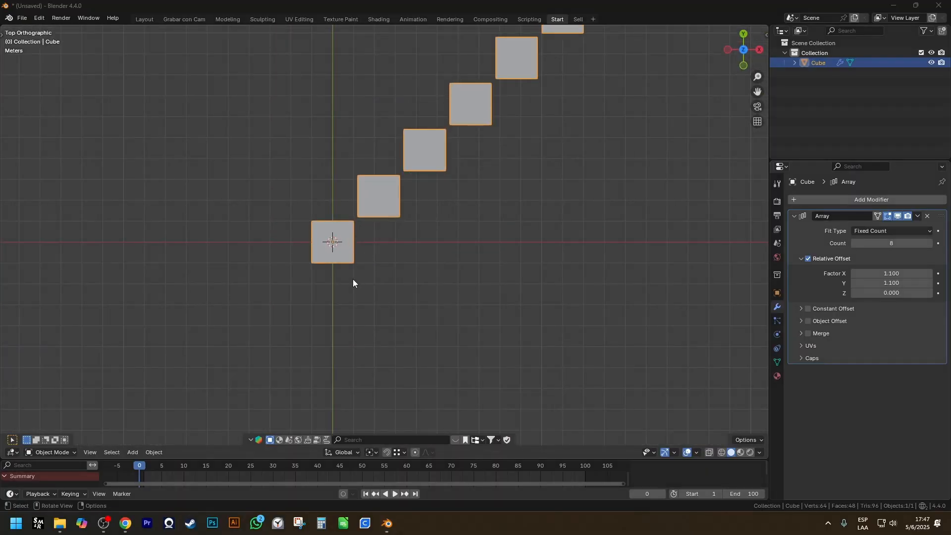
# - Examine the diagonal direction of the cube array relative to the X and Y axes in the top view
pyautogui.moveTo(353, 279); pyautogui.dragTo(554, 282)
pyautogui.moveTo(326, 205); pyautogui.dragTo(324, 59)
pyautogui.moveTo(365, 228)
pyautogui.mouseDown()
pyautogui.moveTo(519, 128)
pyautogui.moveTo(539, 98)
pyautogui.mouseUp()
pyautogui.keyDown('shift'); pyautogui.moveTo(720, 251); pyautogui.dragTo(633, 318, button='middle'); pyautogui.keyUp('shift')
pyautogui.moveTo(314, 293); pyautogui.dragTo(450, 180)
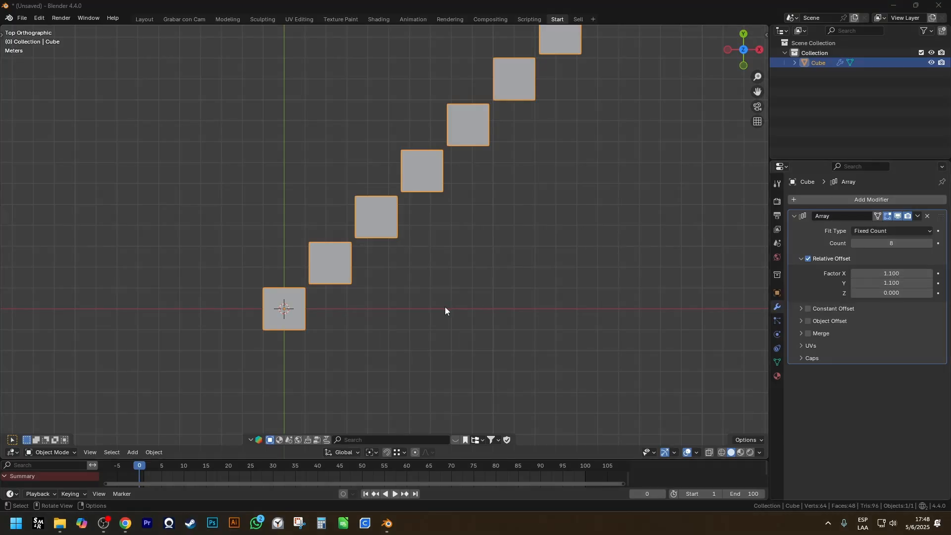
pyautogui.moveTo(317, 274); pyautogui.dragTo(432, 165)
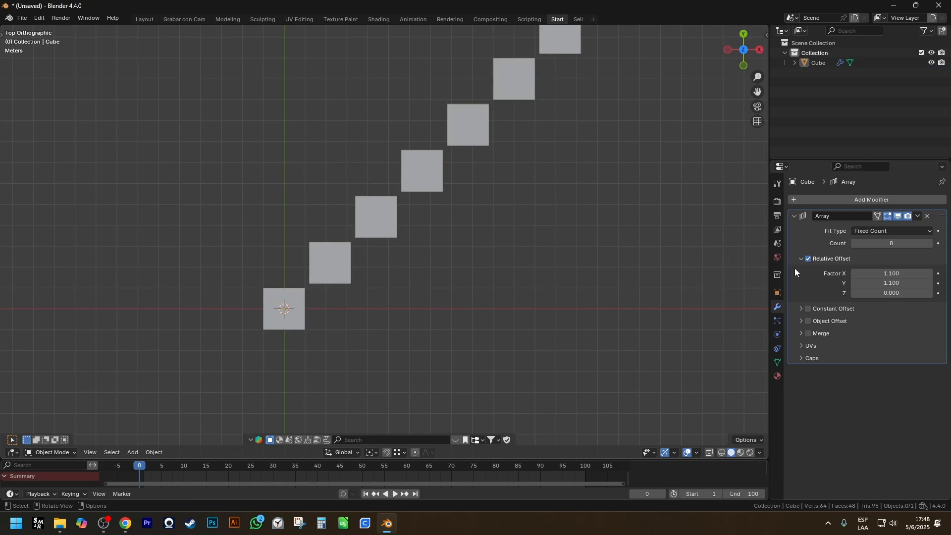
# - Set the relative offset Factor Y to 0.5 and compare the flatter diagonal with the X axis
pyautogui.click(894, 282)
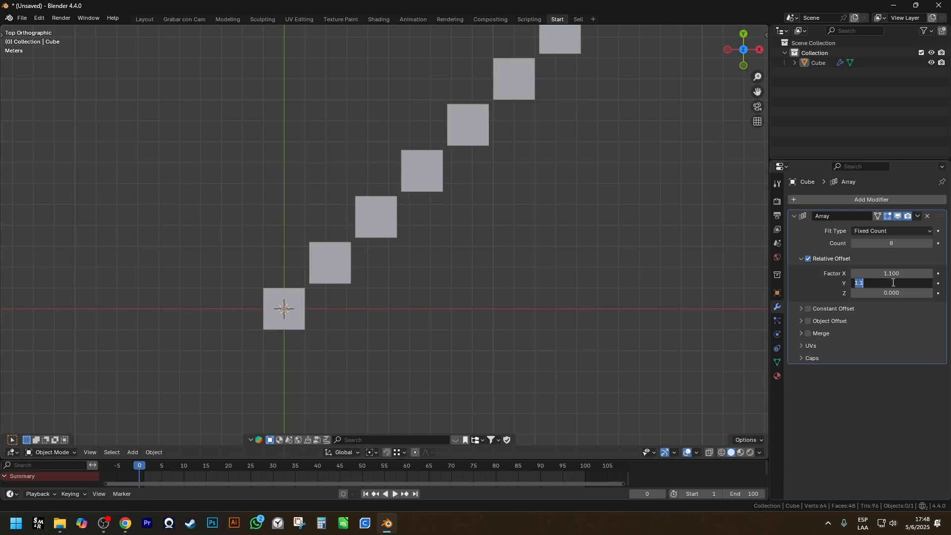
pyautogui.write('0.5')
pyautogui.press('Return')
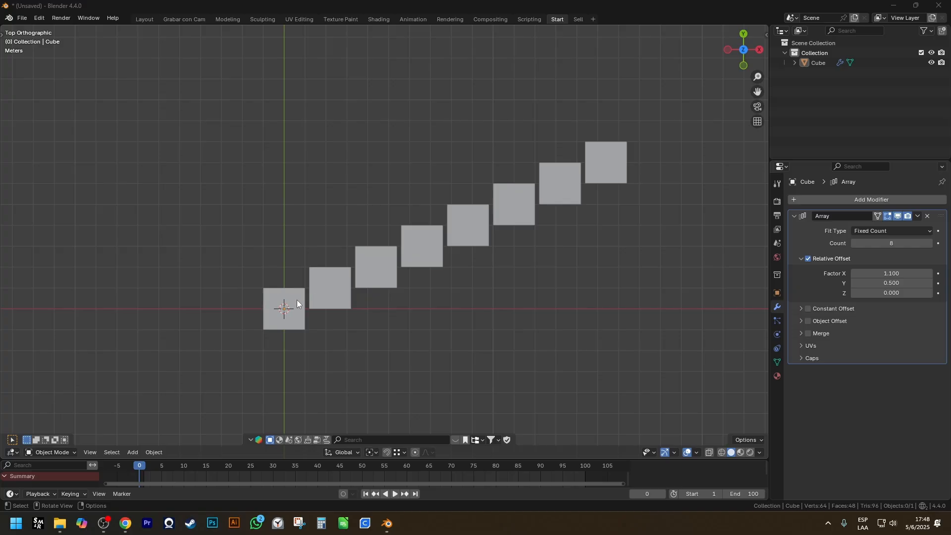
pyautogui.moveTo(296, 301)
pyautogui.mouseDown()
pyautogui.moveTo(556, 61)
pyautogui.moveTo(611, 48)
pyautogui.mouseUp()
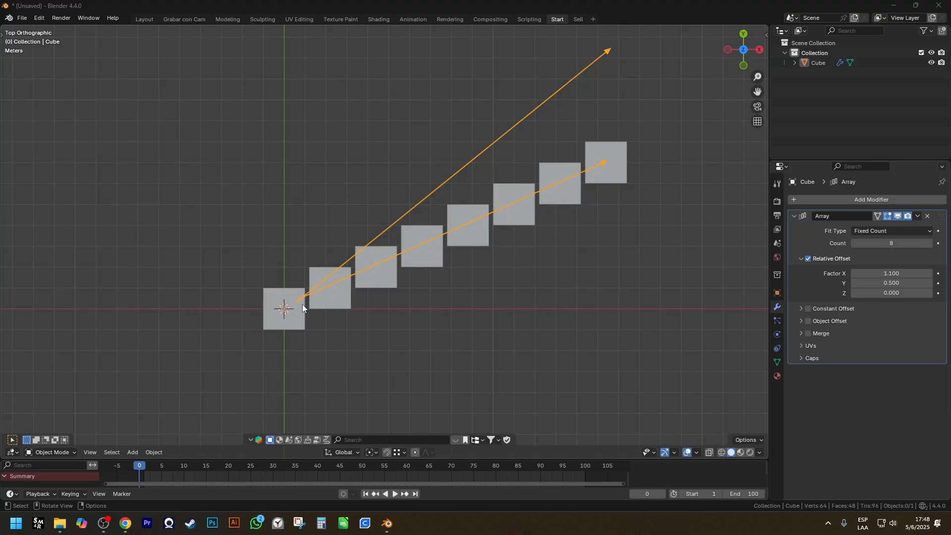
pyautogui.moveTo(296, 303); pyautogui.dragTo(668, 302)
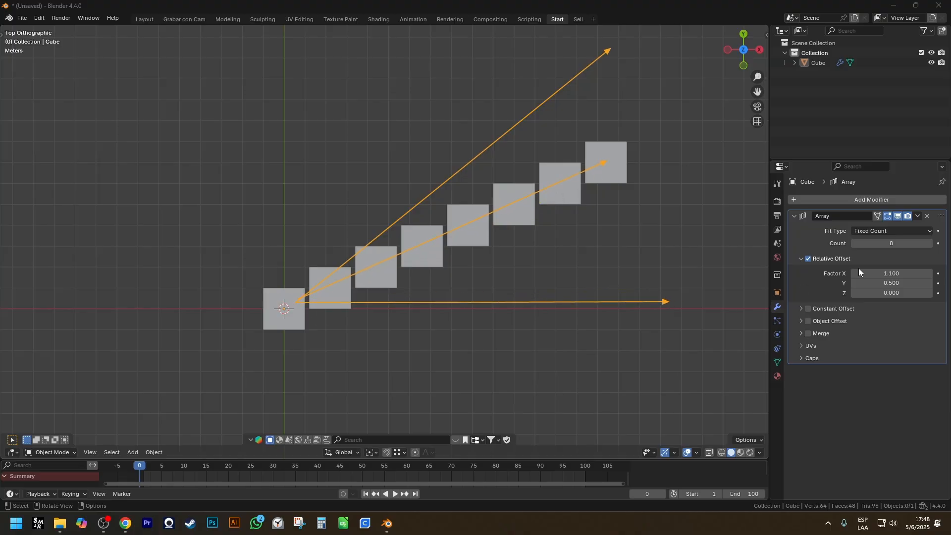
pyautogui.moveTo(846, 265); pyautogui.dragTo(937, 278)
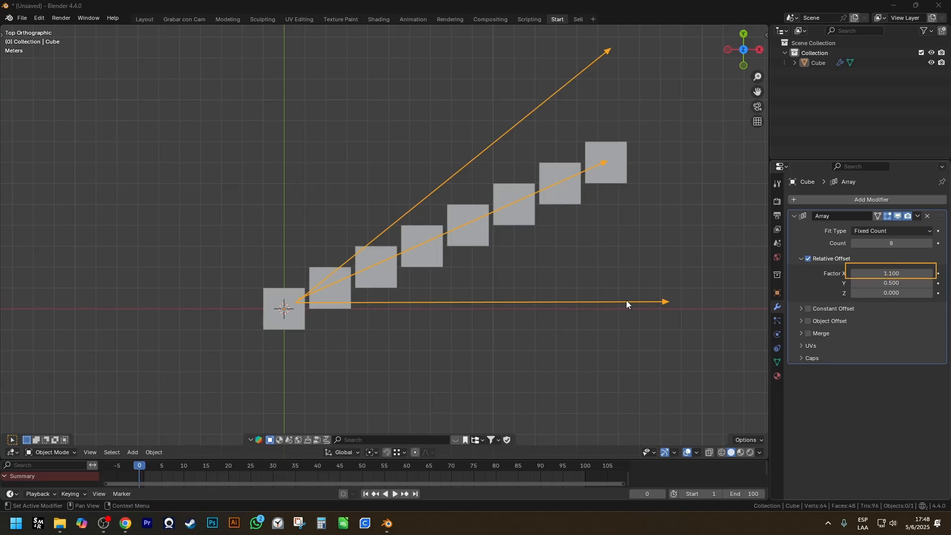
pyautogui.press('Escape')
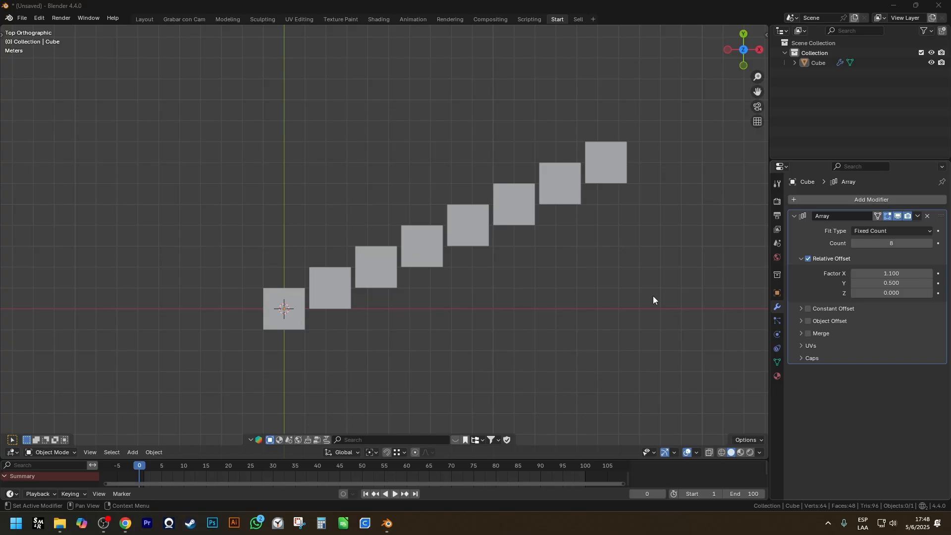
# - Reselect the cube array and set its relative offset Factor Y to 0
pyautogui.moveTo(528, 285); pyautogui.dragTo(526, 84)
pyautogui.click(620, 170)
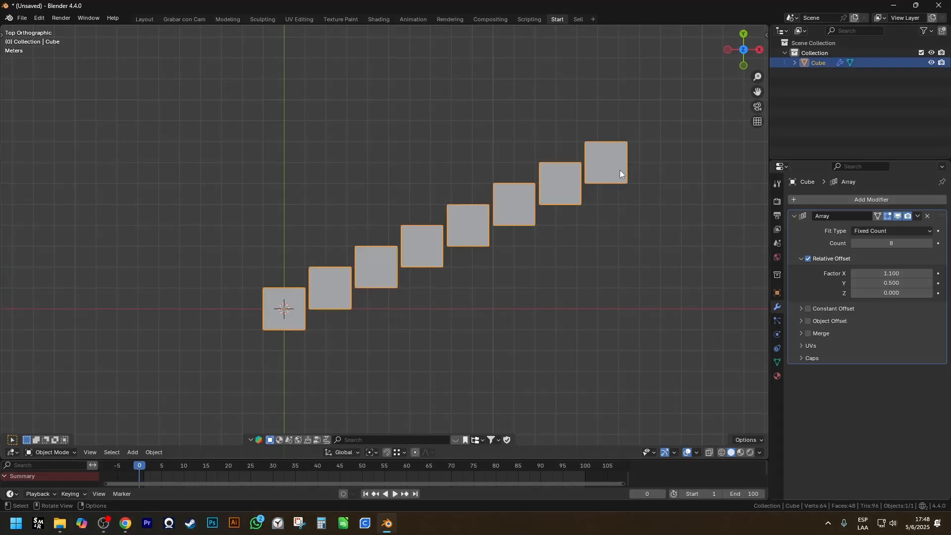
pyautogui.doubleClick(858, 283)
pyautogui.write('0')
pyautogui.press('Return')
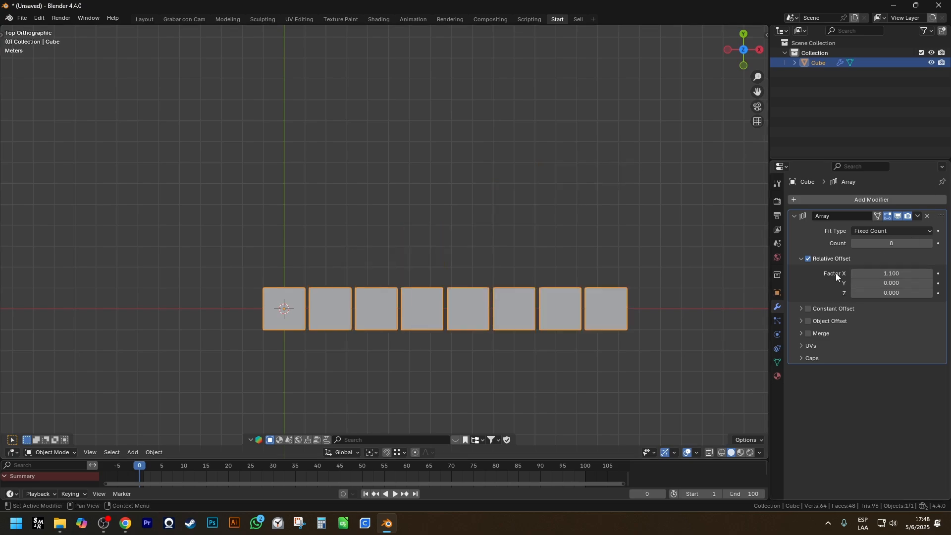
pyautogui.moveTo(850, 263); pyautogui.dragTo(946, 280)
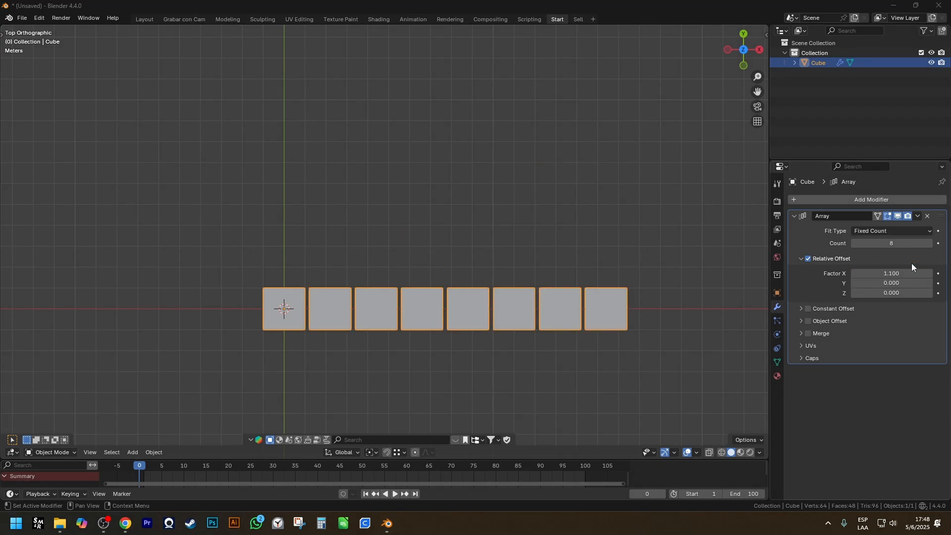
# - Add a second Array modifier to the cube with relative offset Factor X 0 and Factor Y 1.1
pyautogui.click(834, 201)
pyautogui.moveTo(835, 203)
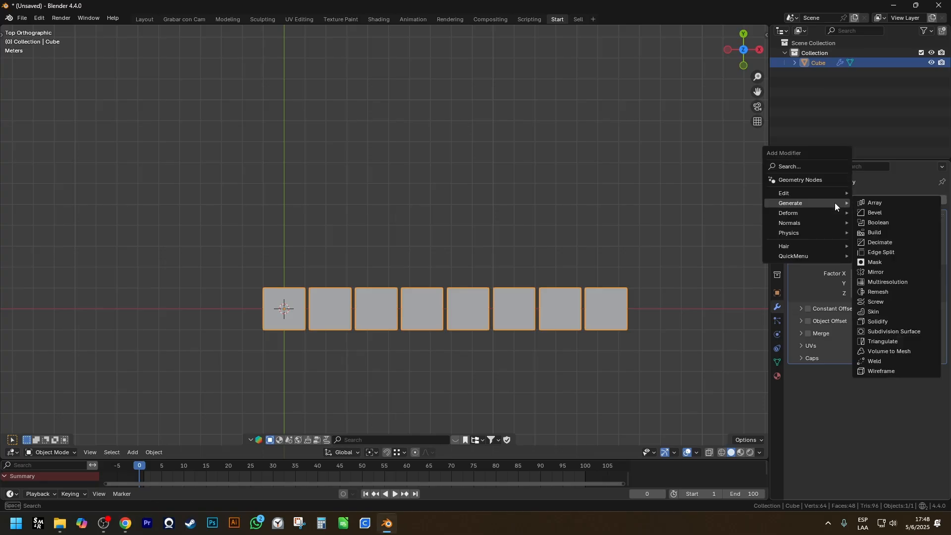
pyautogui.click(883, 202)
pyautogui.keyDown('ctrl'); pyautogui.scroll(-4, 504, 317); pyautogui.keyUp('ctrl')
pyautogui.click(907, 429)
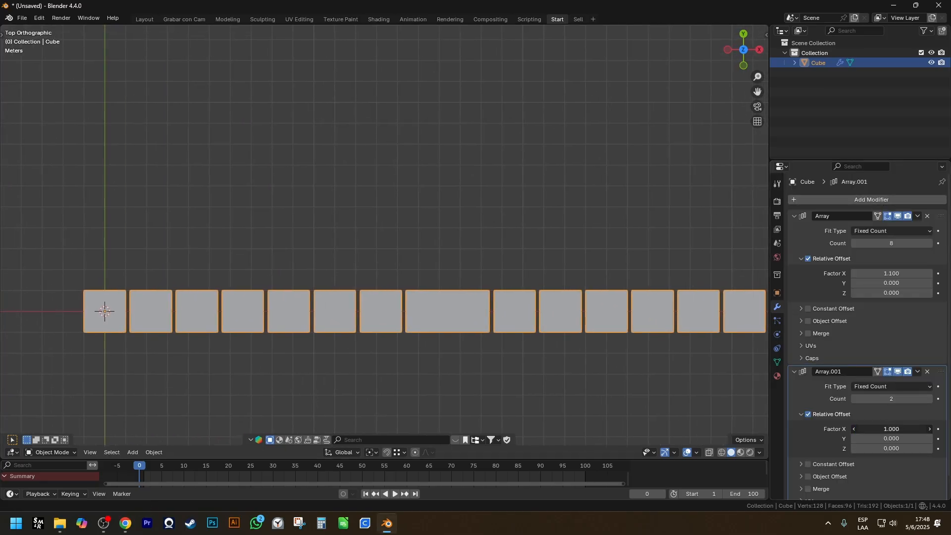
pyautogui.write('0')
pyautogui.press('Tab')
pyautogui.write('1.1')
pyautogui.press('Return')
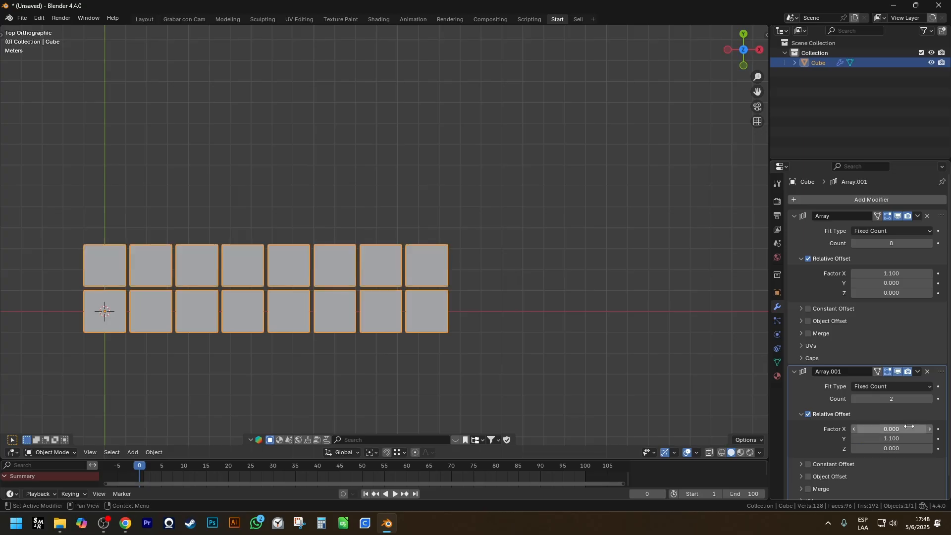
# - Set the second array's Count to 6 and inspect how the two modifiers build the grid along X and Y
pyautogui.click(930, 399)
pyautogui.click(930, 399)
pyautogui.click(930, 399)
pyautogui.click(930, 399)
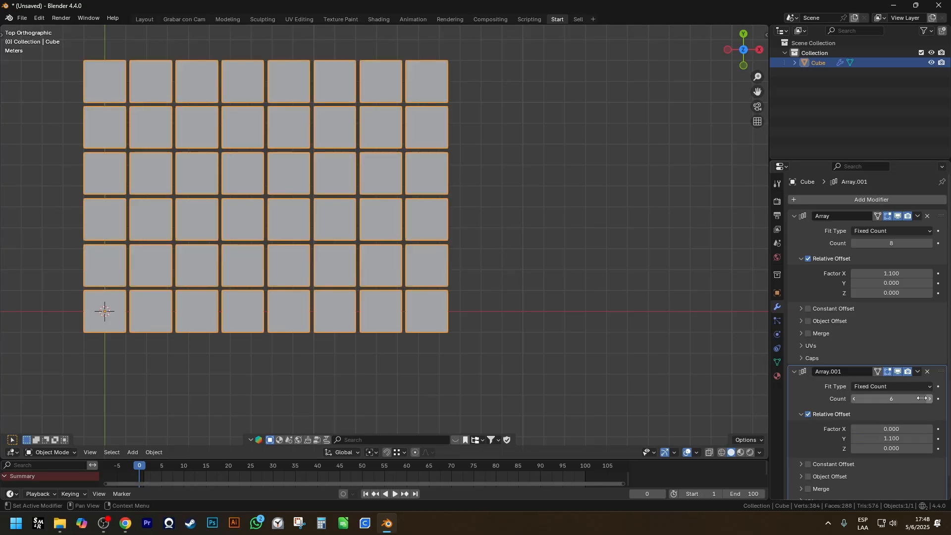
pyautogui.moveTo(719, 347); pyautogui.dragTo(552, 304, button='middle')
pyautogui.scroll(3, 333, 192)
pyautogui.moveTo(300, 164); pyautogui.dragTo(469, 138)
pyautogui.moveTo(786, 361)
pyautogui.mouseDown()
pyautogui.moveTo(895, 457)
pyautogui.moveTo(946, 475)
pyautogui.mouseUp()
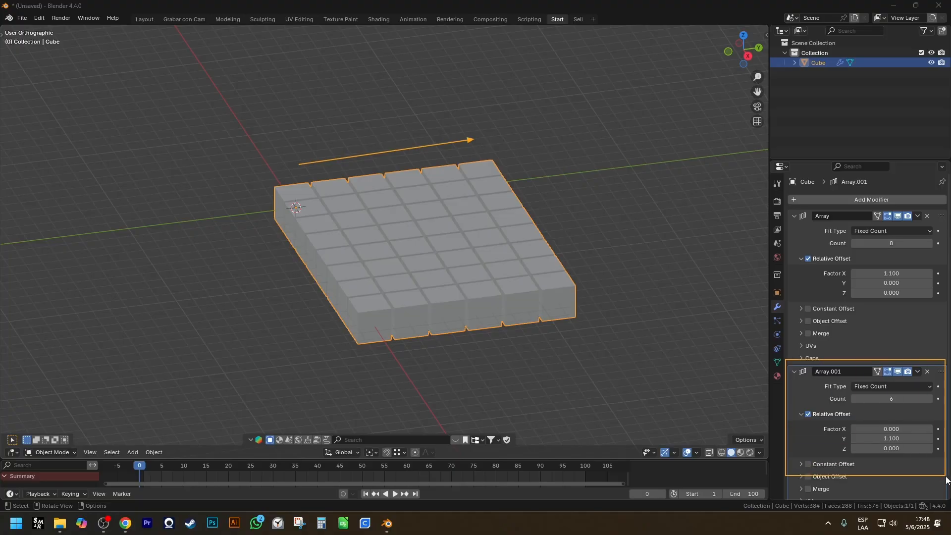
pyautogui.moveTo(271, 198); pyautogui.dragTo(365, 335)
pyautogui.moveTo(785, 205)
pyautogui.mouseDown()
pyautogui.moveTo(892, 328)
pyautogui.moveTo(950, 366)
pyautogui.moveTo(948, 355)
pyautogui.mouseUp()
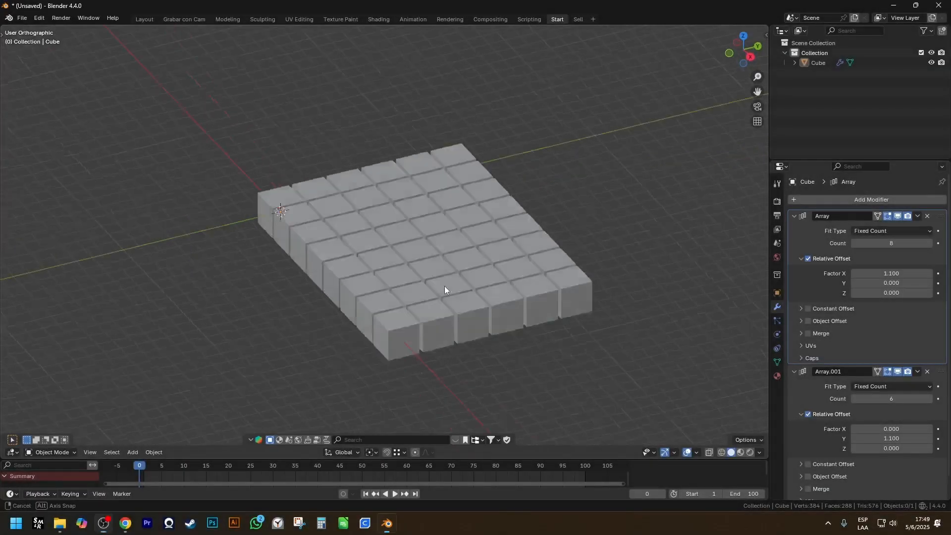
pyautogui.moveTo(444, 287)
pyautogui.mouseDown(button='middle')
pyautogui.moveTo(503, 287)
pyautogui.moveTo(413, 277)
pyautogui.mouseUp(button='middle')
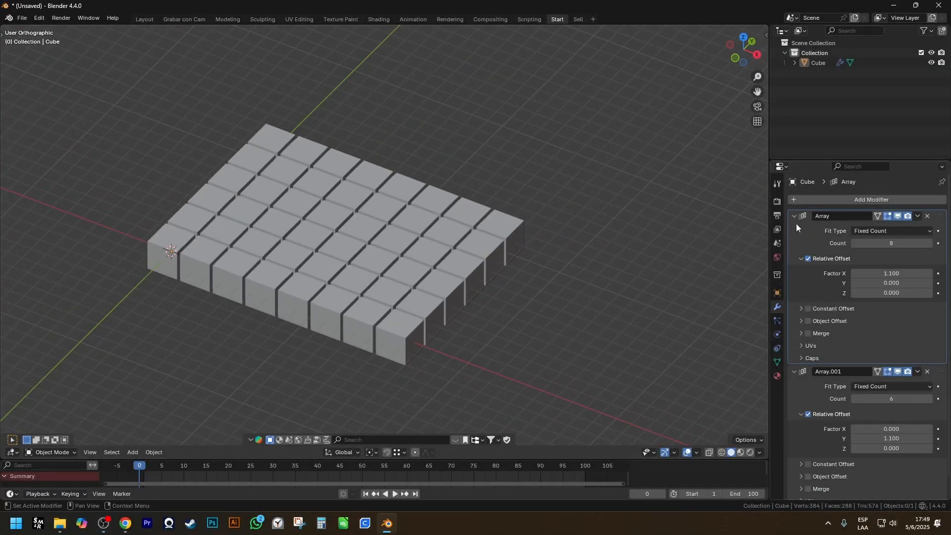
# - Remove the second Array modifier and switch the remaining one from relative offset to constant offset
pyautogui.click(929, 371)
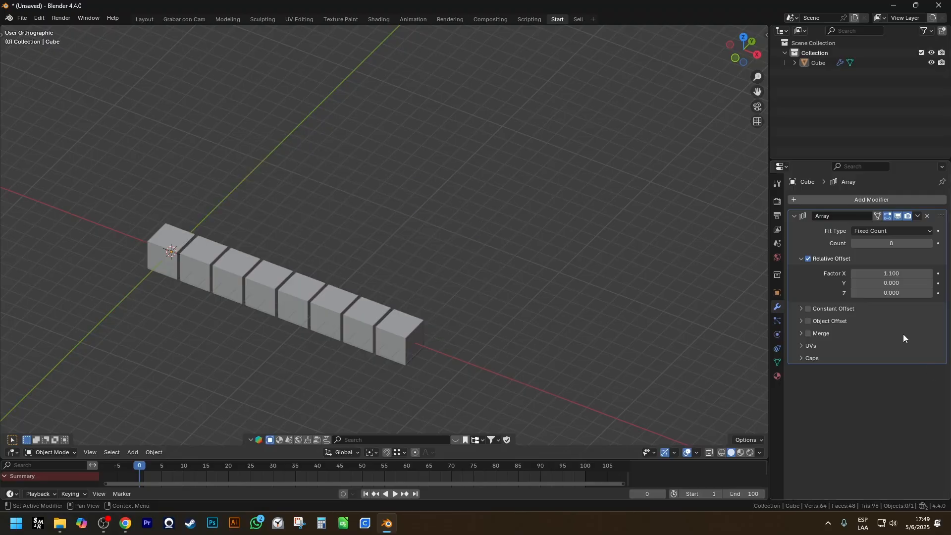
pyautogui.click(809, 259)
pyautogui.click(809, 308)
pyautogui.click(800, 308)
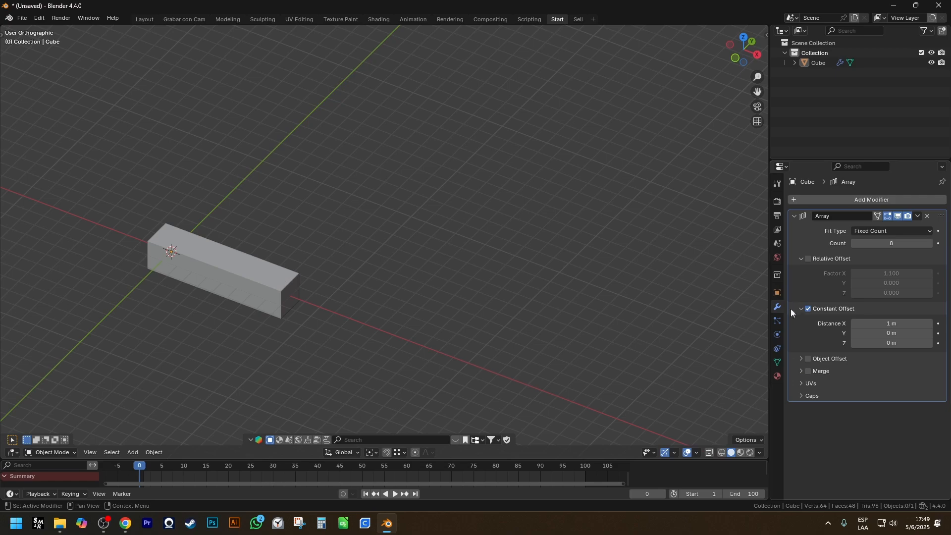
# - Compare the constant offset's distance values with the relative offset's factors while viewing the row of cubes
pyautogui.keyDown('shift'); pyautogui.moveTo(295, 258); pyautogui.dragTo(554, 258, button='middle'); pyautogui.keyUp('shift')
pyautogui.scroll(-2, 555, 258)
pyautogui.scroll(4, 555, 258)
pyautogui.hotkey('ctrl', '2')
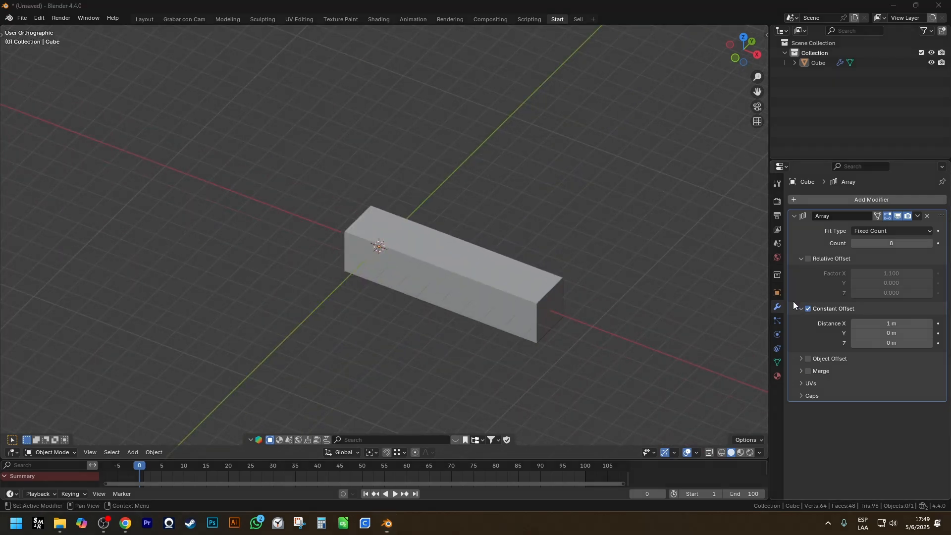
pyautogui.moveTo(794, 301); pyautogui.dragTo(947, 353)
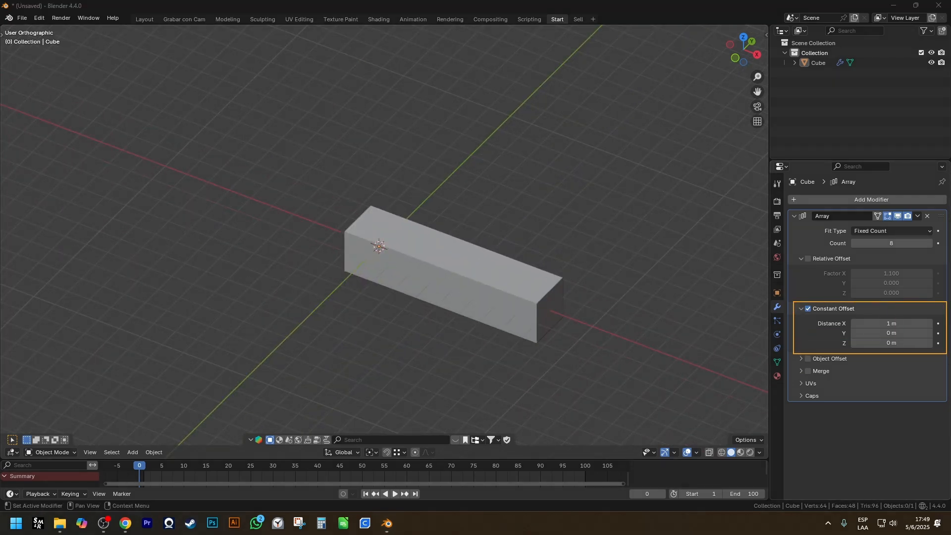
pyautogui.moveTo(849, 263); pyautogui.dragTo(937, 281)
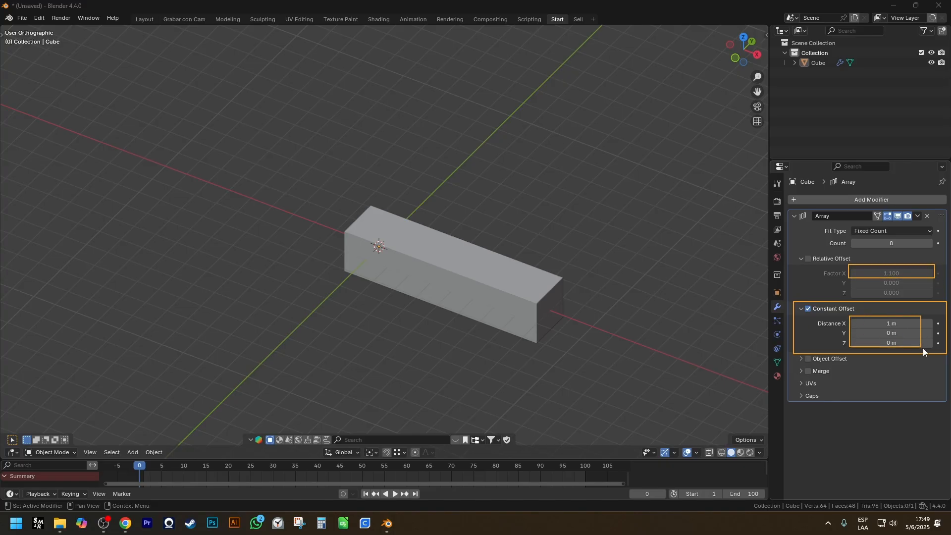
pyautogui.moveTo(923, 348); pyautogui.dragTo(936, 348)
pyautogui.moveTo(500, 236)
pyautogui.mouseDown(button='middle')
pyautogui.moveTo(476, 219)
pyautogui.moveTo(528, 226)
pyautogui.mouseUp(button='middle')
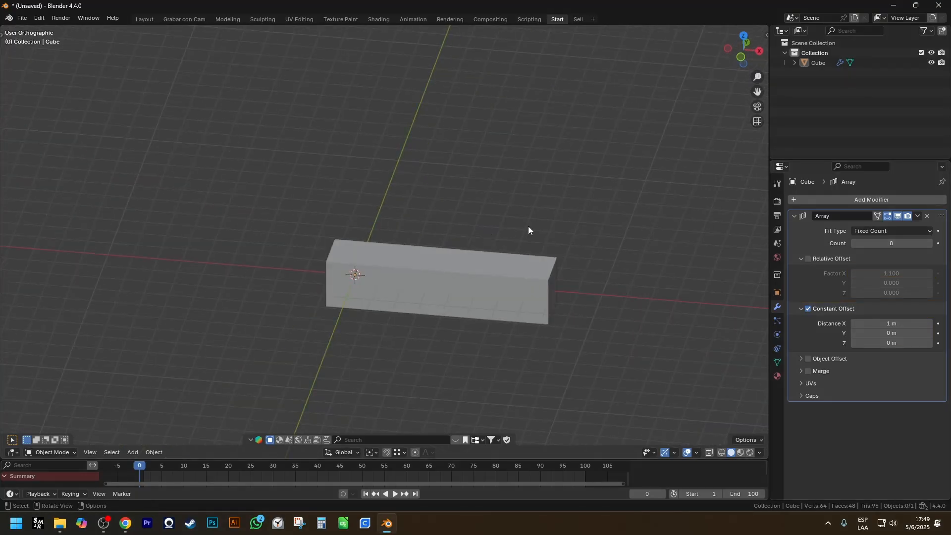
# - Select and frame the cube array, and set its constant offset Distance X to 3 m
pyautogui.click(507, 287)
pyautogui.press('KP_Decimal')
pyautogui.click(883, 322)
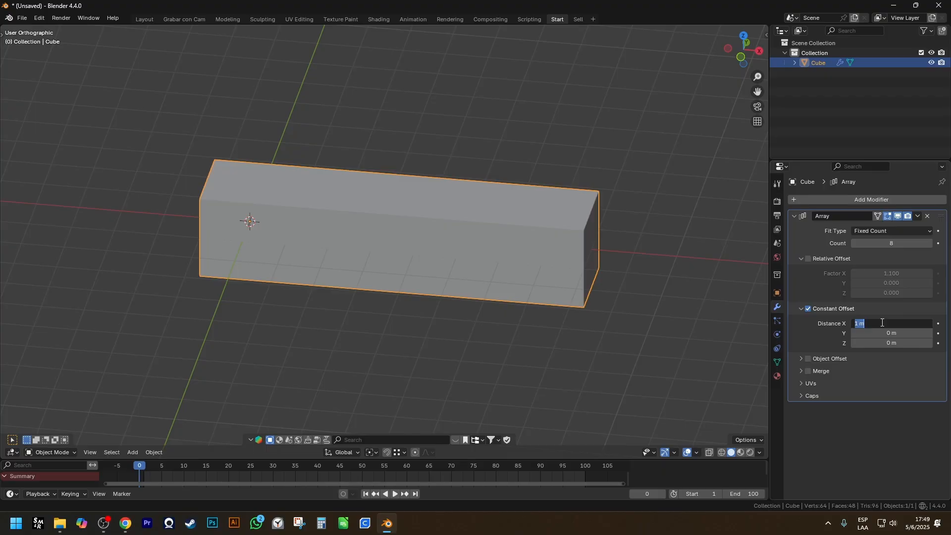
pyautogui.write('3')
pyautogui.press('Return')
# - Examine the spacing between the first two cubes' centres in front wireframe view, and the row's direction in an angled view
pyautogui.scroll(-4, 399, 162)
pyautogui.press('KP_1')
pyautogui.press('z')
pyautogui.click(275, 162)
pyautogui.scroll(3, 307, 178)
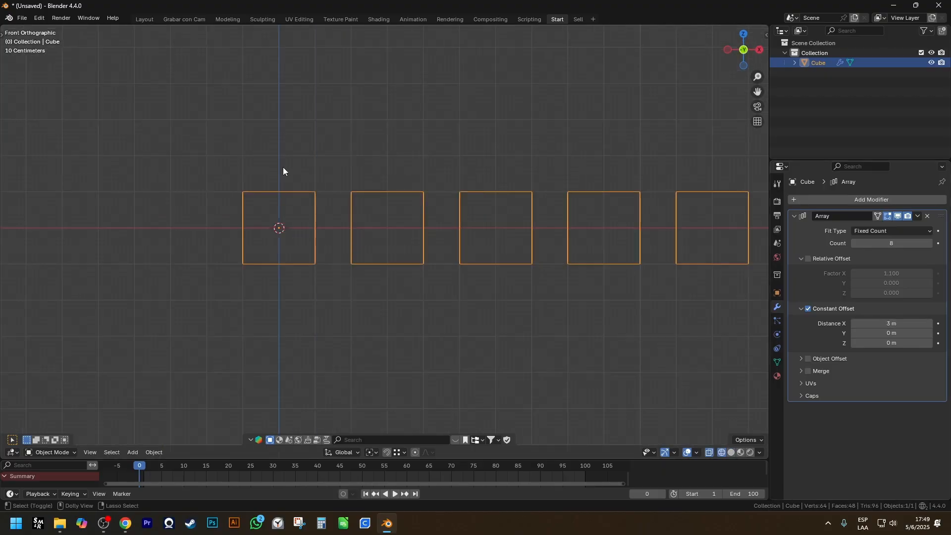
pyautogui.moveTo(278, 138); pyautogui.dragTo(279, 172)
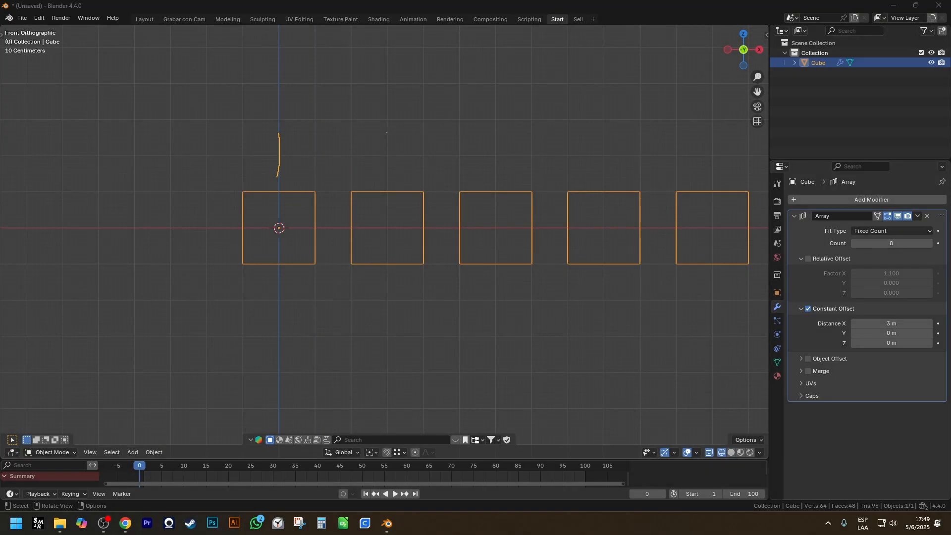
pyautogui.moveTo(386, 134); pyautogui.dragTo(388, 192)
pyautogui.moveTo(279, 155); pyautogui.dragTo(384, 159)
pyautogui.moveTo(318, 136); pyautogui.dragTo(320, 149)
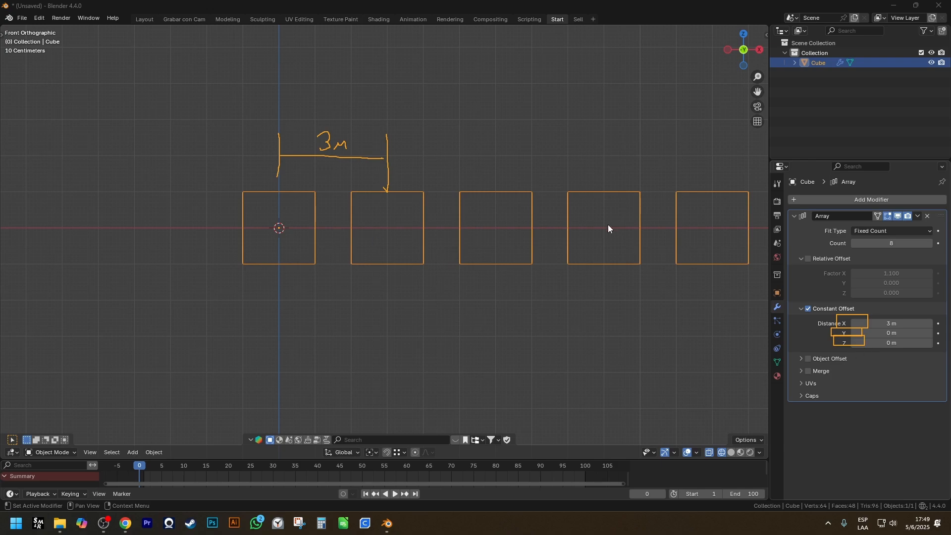
pyautogui.scroll(-5, 602, 223)
pyautogui.moveTo(558, 207)
pyautogui.mouseDown(button='middle')
pyautogui.moveTo(394, 162)
pyautogui.moveTo(620, 271)
pyautogui.mouseUp(button='middle')
pyautogui.moveTo(454, 250); pyautogui.dragTo(380, 140, button='middle')
pyautogui.moveTo(380, 140); pyautogui.dragTo(454, 113)
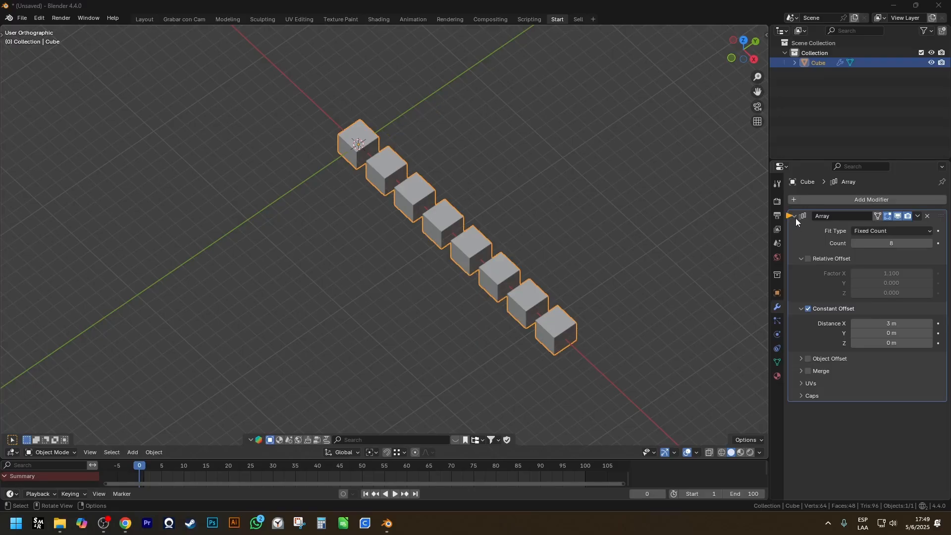
# - Add a second Array modifier to the cube and turn off its relative offset
pyautogui.click(849, 196)
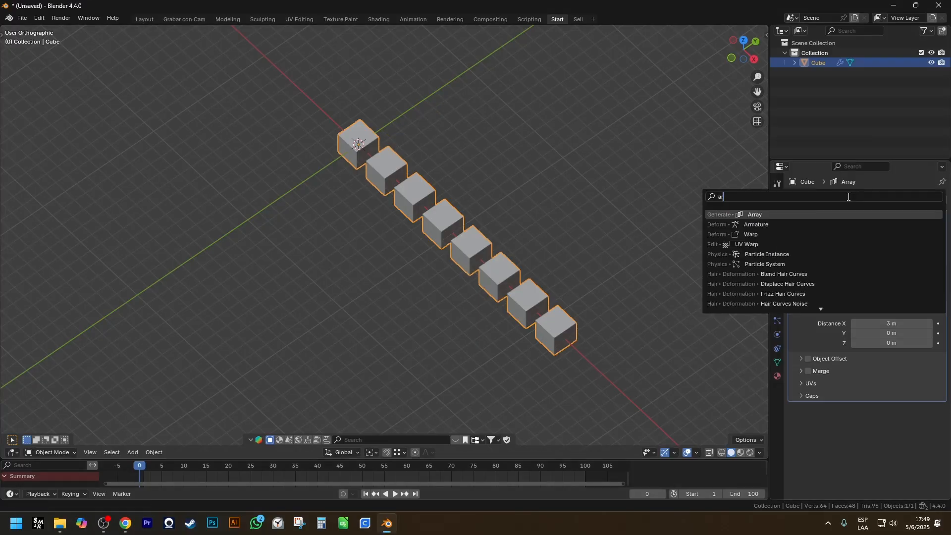
pyautogui.click(848, 197)
pyautogui.keyDown('shift'); pyautogui.moveTo(573, 310); pyautogui.dragTo(471, 212, button='middle'); pyautogui.keyUp('shift')
pyautogui.scroll(-3, 805, 414)
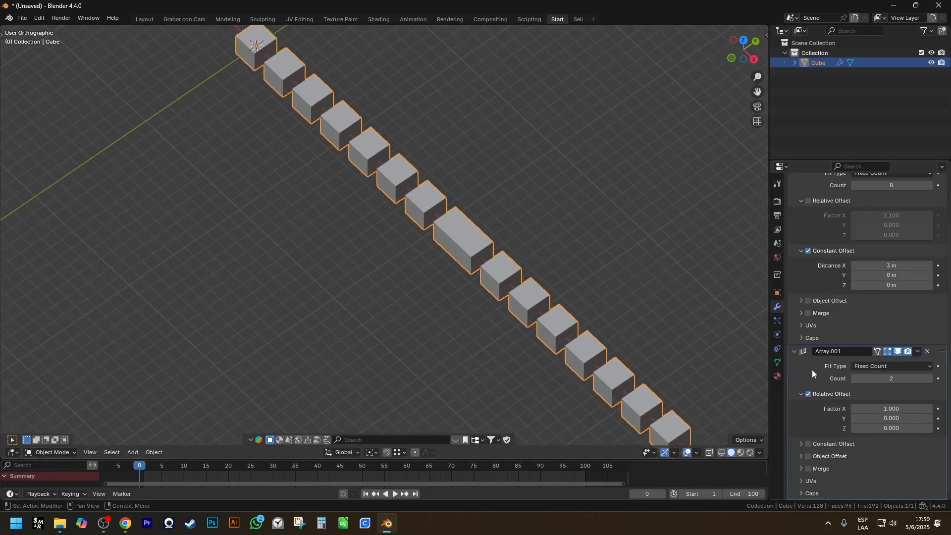
pyautogui.click(809, 394)
pyautogui.click(810, 399)
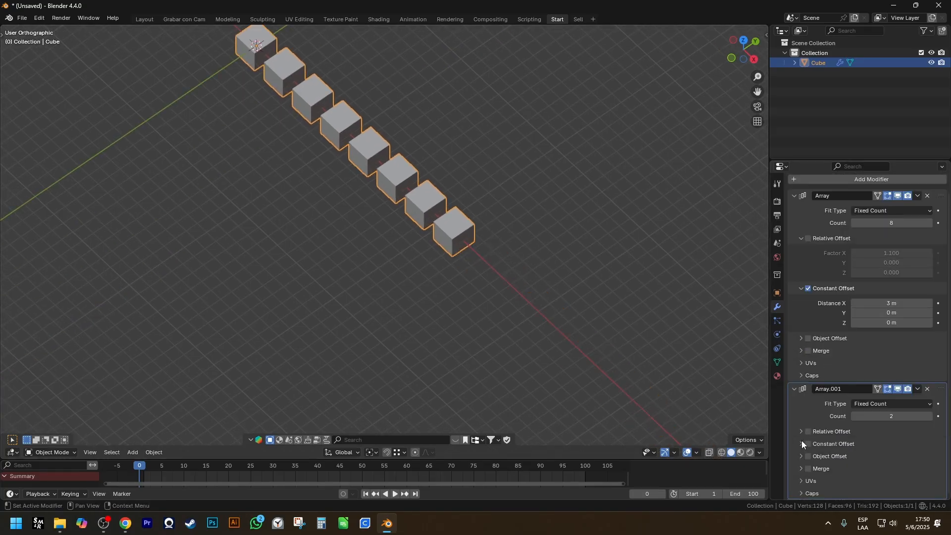
# - Enable constant offset on the second array with Distance X 0 m and Distance Y 3 m
pyautogui.click(804, 445)
pyautogui.scroll(-2, 808, 442)
pyautogui.click(808, 407)
pyautogui.click(903, 422)
pyautogui.write('0')
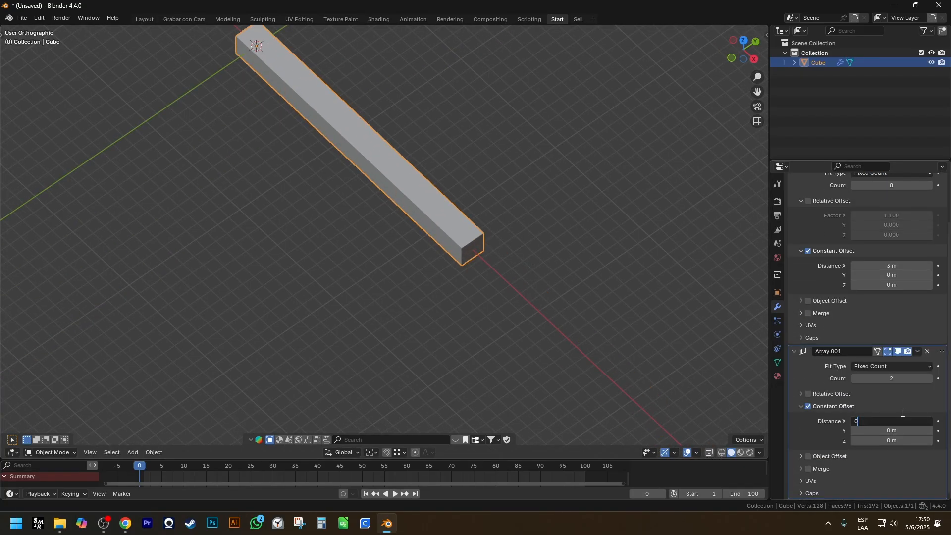
pyautogui.press('Tab')
pyautogui.write('3')
pyautogui.press('Return')
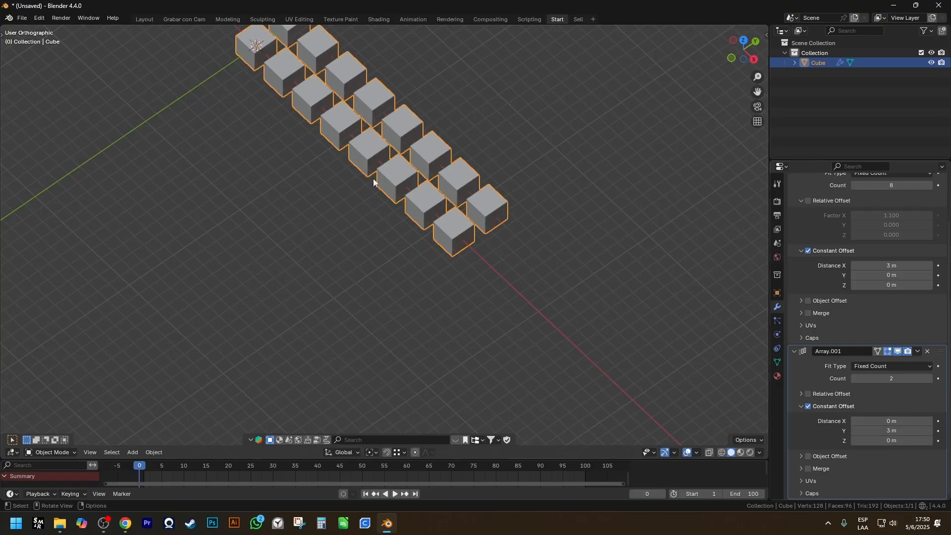
# - Raise the second array's Count to 6 to form a grid of spaced cubes
pyautogui.scroll(-2, 352, 168)
pyautogui.click(932, 380)
pyautogui.click(932, 380)
pyautogui.click(932, 380)
pyautogui.click(932, 380)
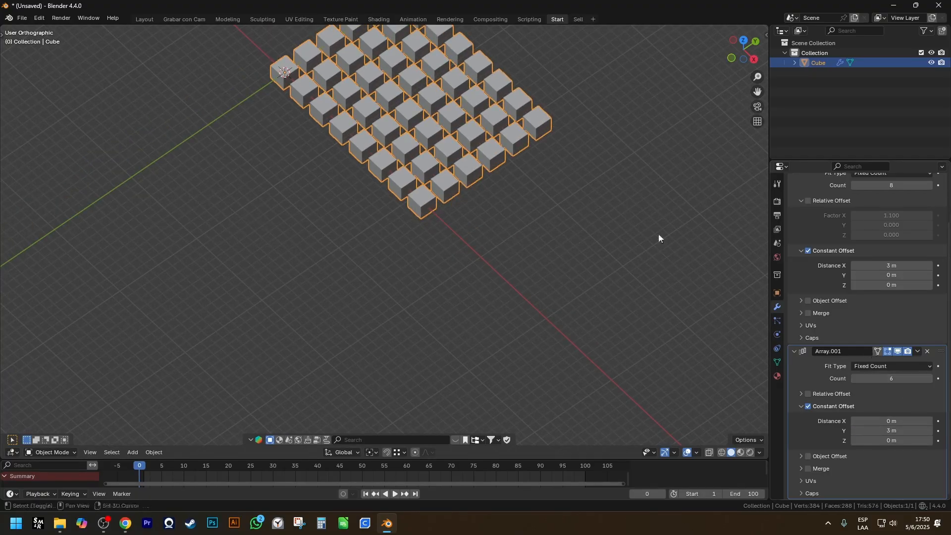
pyautogui.moveTo(659, 234); pyautogui.dragTo(425, 156, button='middle')
# - Examine the distance between the origins of neighbouring cubes in the front wireframe view
pyautogui.press('z')
pyautogui.scroll(7, 265, 174)
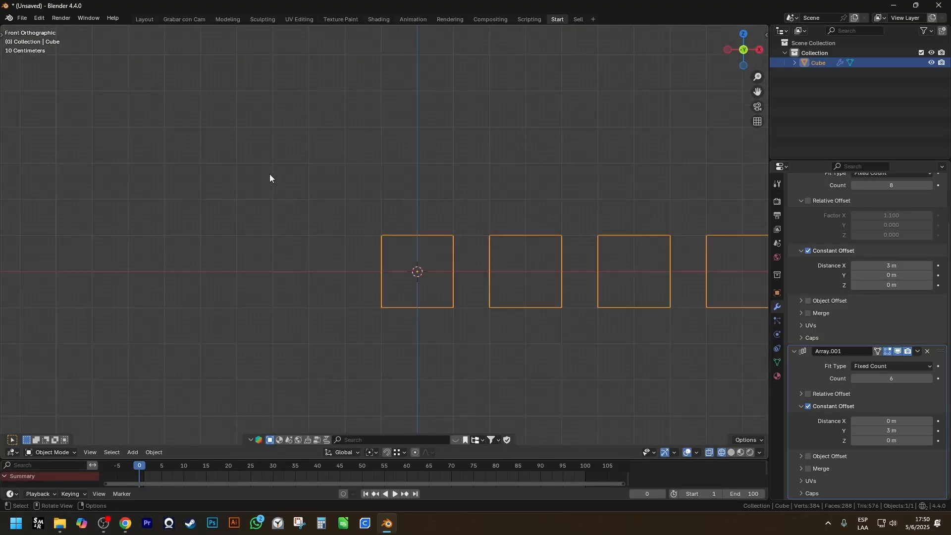
pyautogui.keyDown('shift'); pyautogui.moveTo(420, 234); pyautogui.dragTo(282, 218, button='middle'); pyautogui.keyUp('shift')
pyautogui.scroll(2, 282, 218)
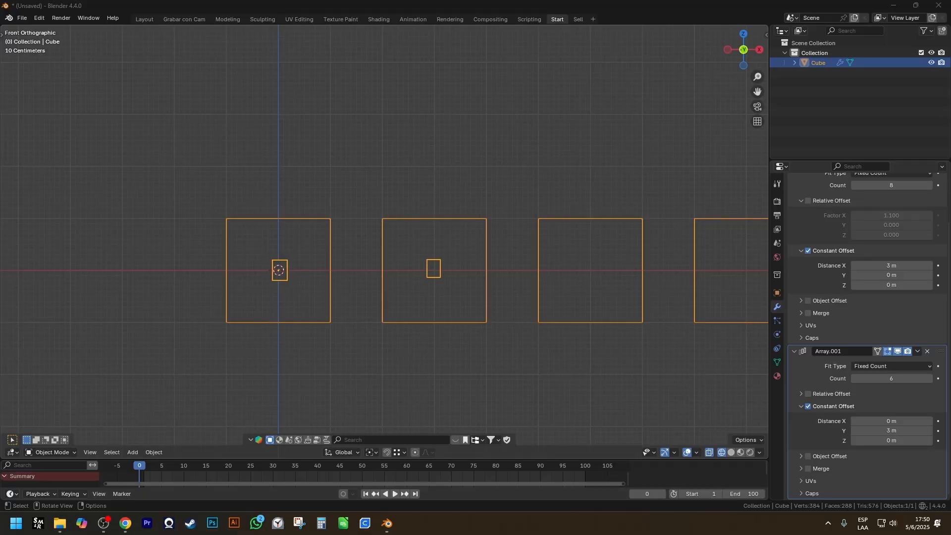
pyautogui.moveTo(346, 270); pyautogui.dragTo(430, 270)
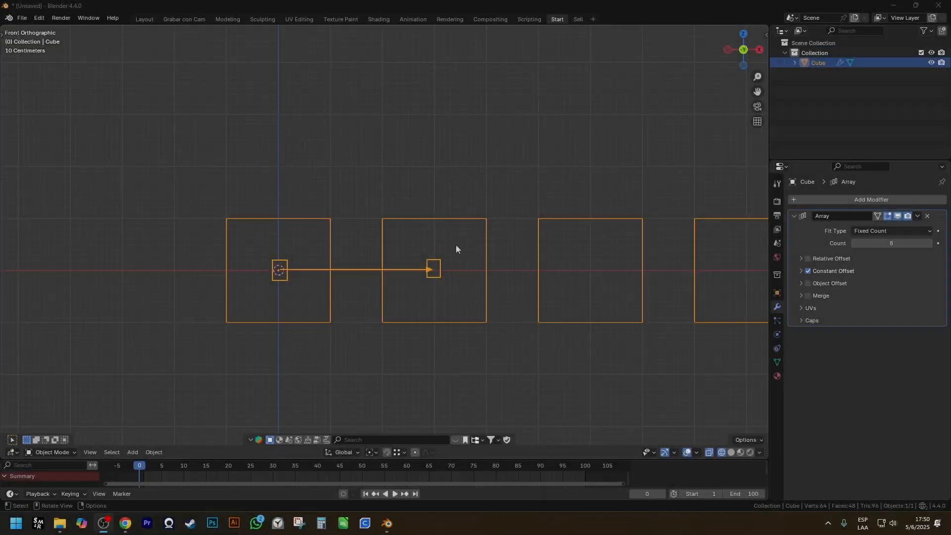
pyautogui.scroll(-3, 492, 227)
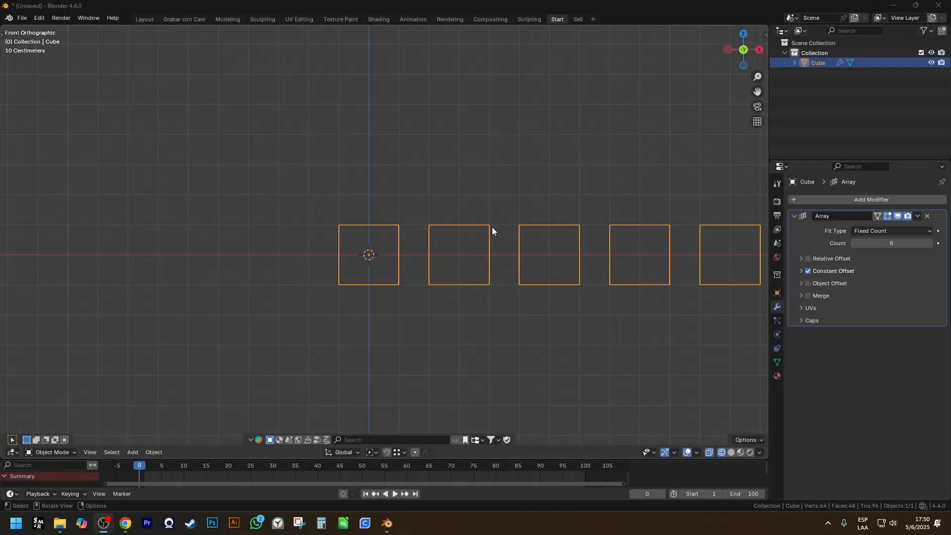
pyautogui.keyDown('shift'); pyautogui.moveTo(492, 227); pyautogui.dragTo(405, 234, button='middle'); pyautogui.keyUp('shift')
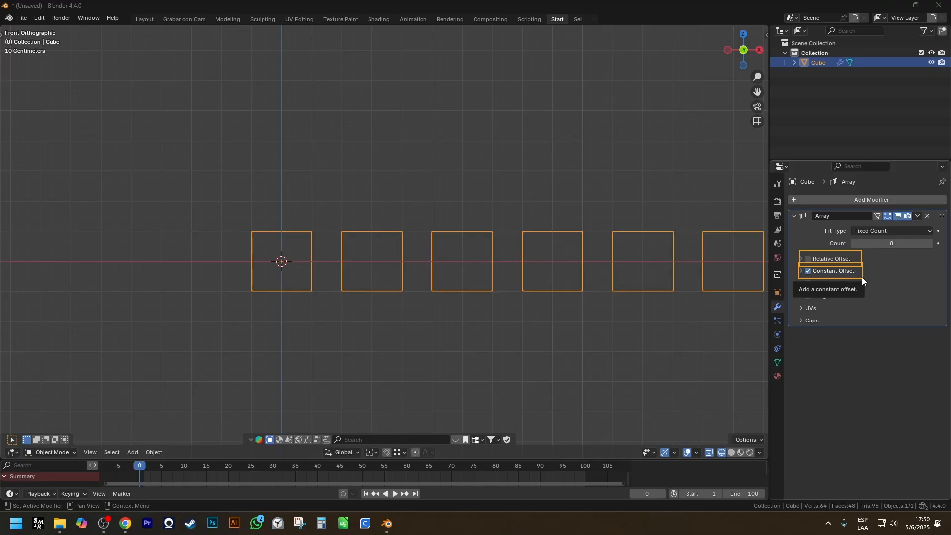
# - Turn off the array's constant offset, enable object offset instead and show its object setting
pyautogui.click(809, 271)
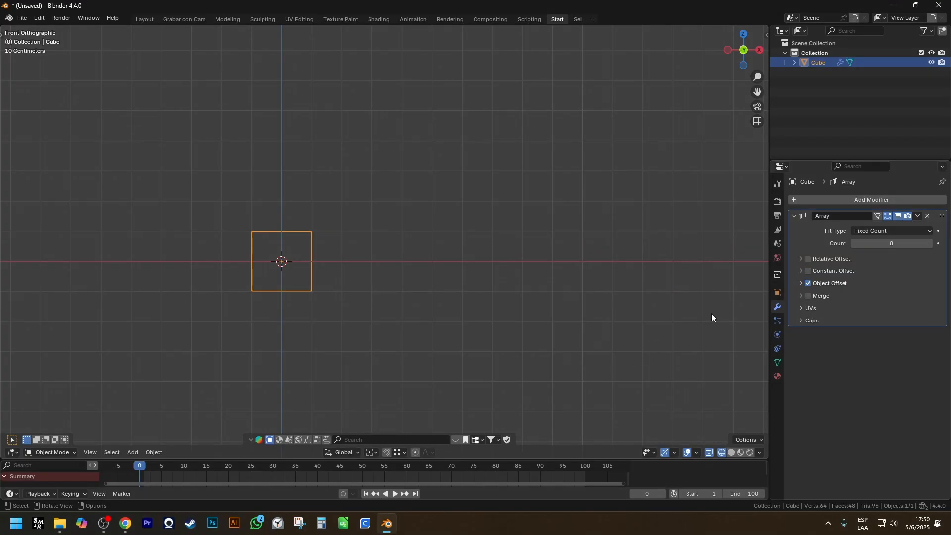
pyautogui.click(801, 284)
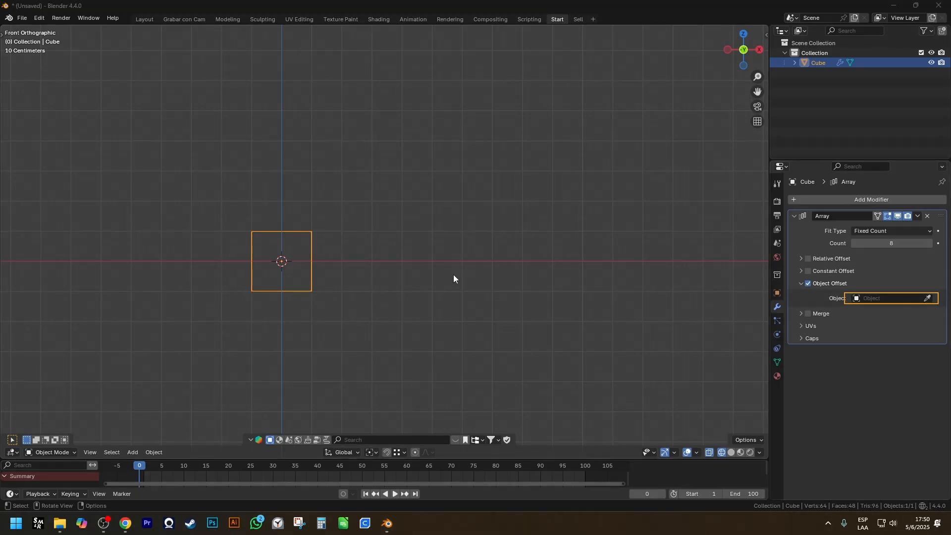
pyautogui.scroll(-3, 369, 248)
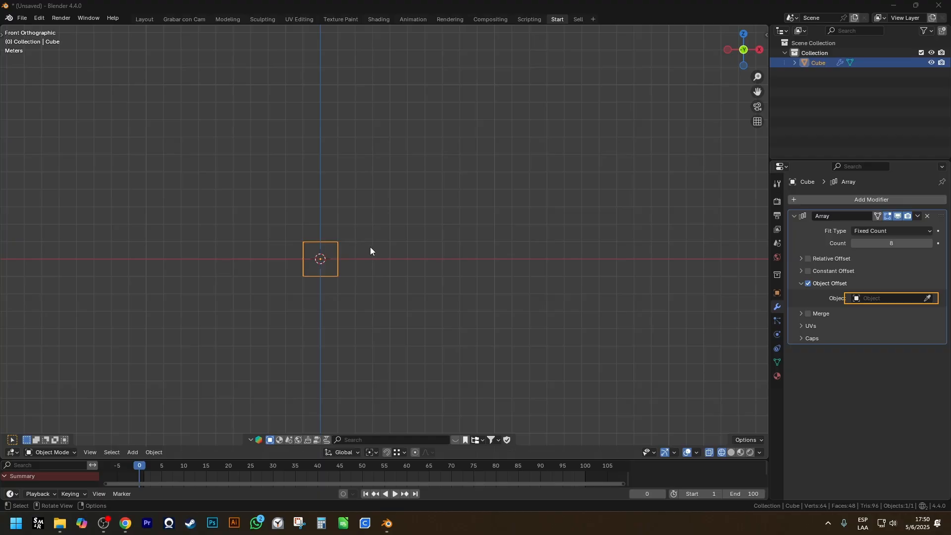
pyautogui.scroll(2, 361, 247)
# - Add a UV sphere at the origin, shrink it to fit well inside the cube and apply its rotation and scale
pyautogui.hotkey('shift', 'a')
pyautogui.moveTo(348, 241)
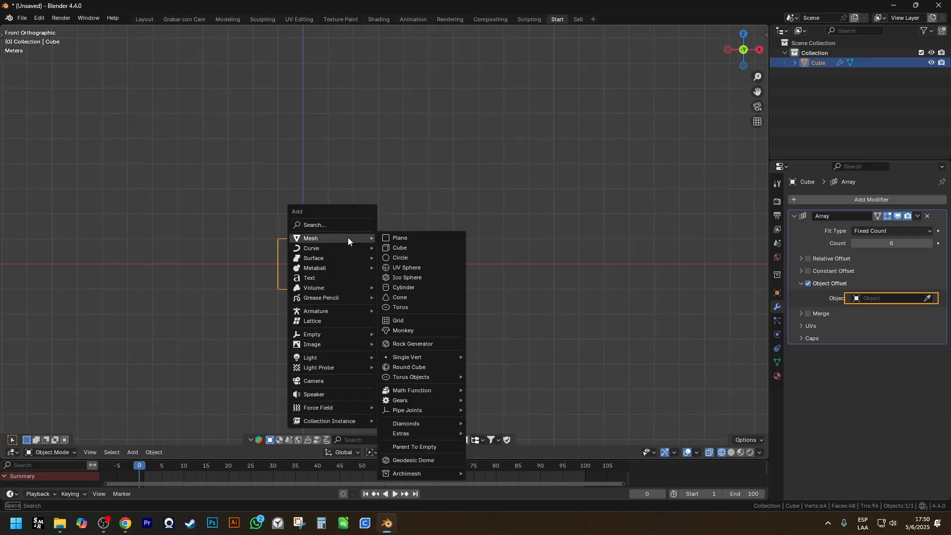
pyautogui.click(406, 269)
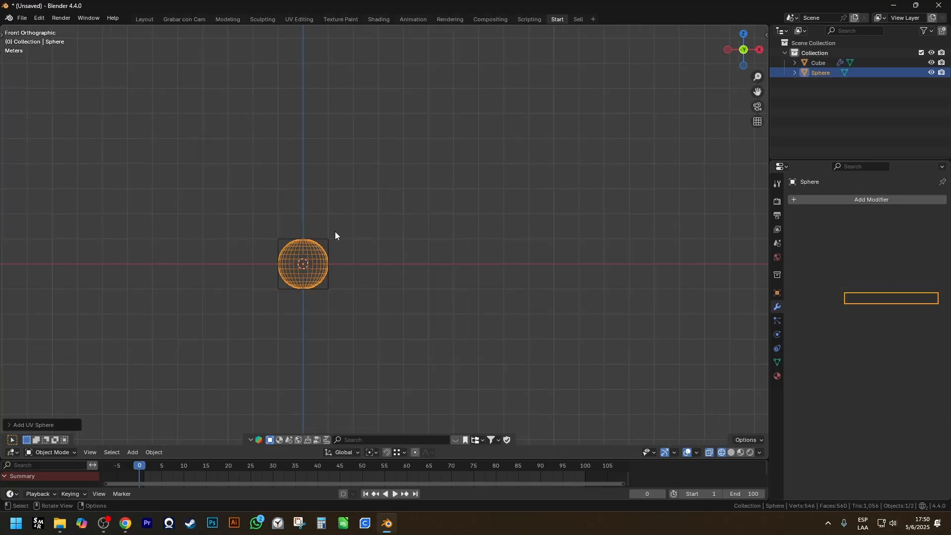
pyautogui.press('s')
pyautogui.click(312, 278)
pyautogui.scroll(4, 312, 278)
pyautogui.hotkey('ctrl', 'a')
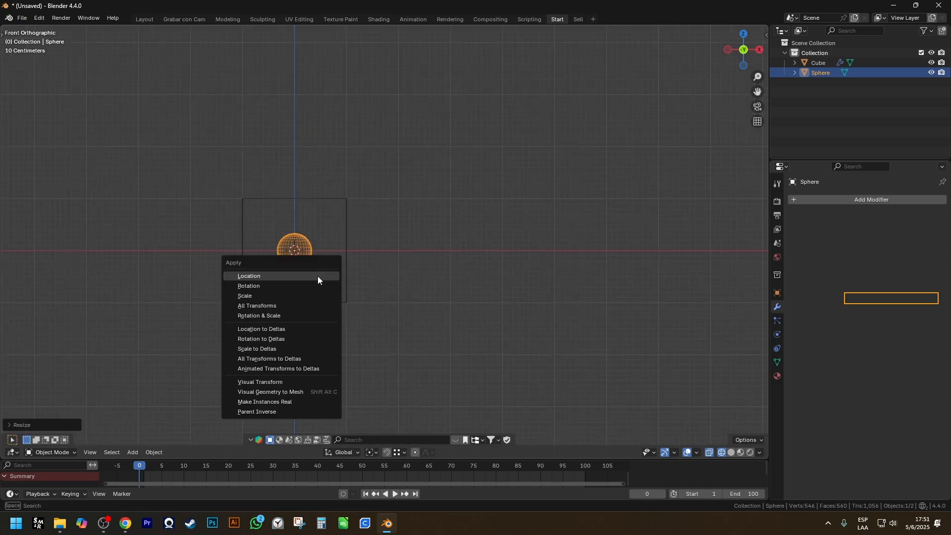
pyautogui.click(294, 316)
# - Set the sphere as the offset object of the cube's Array modifier
pyautogui.click(341, 201)
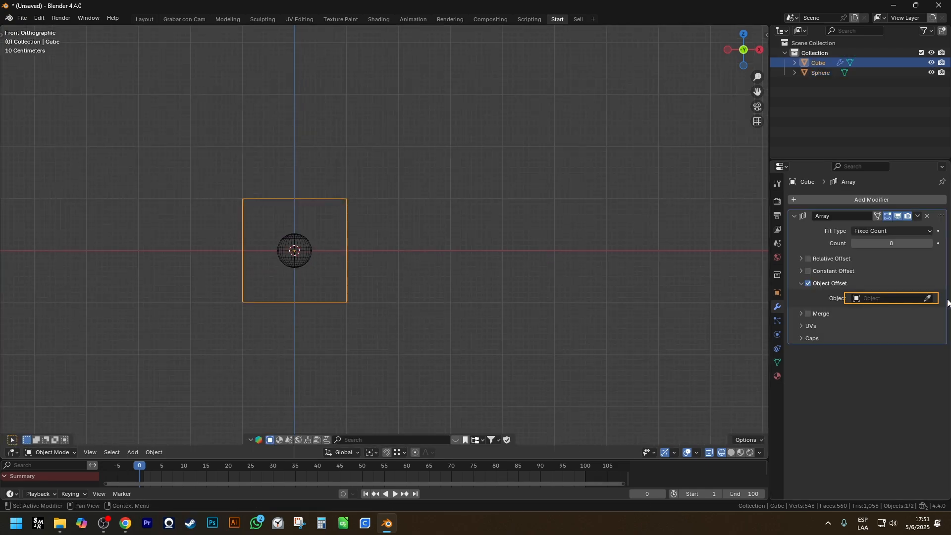
pyautogui.click(928, 297)
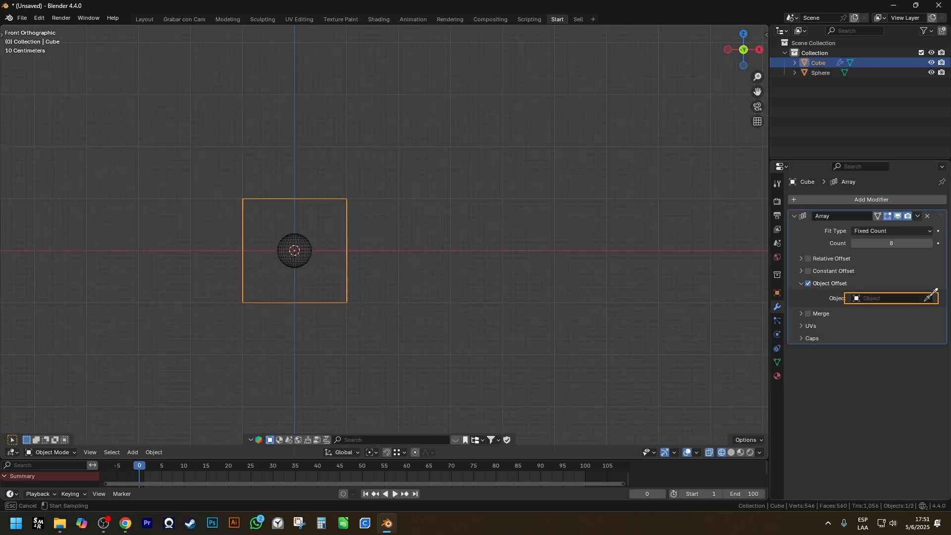
pyautogui.click(300, 238)
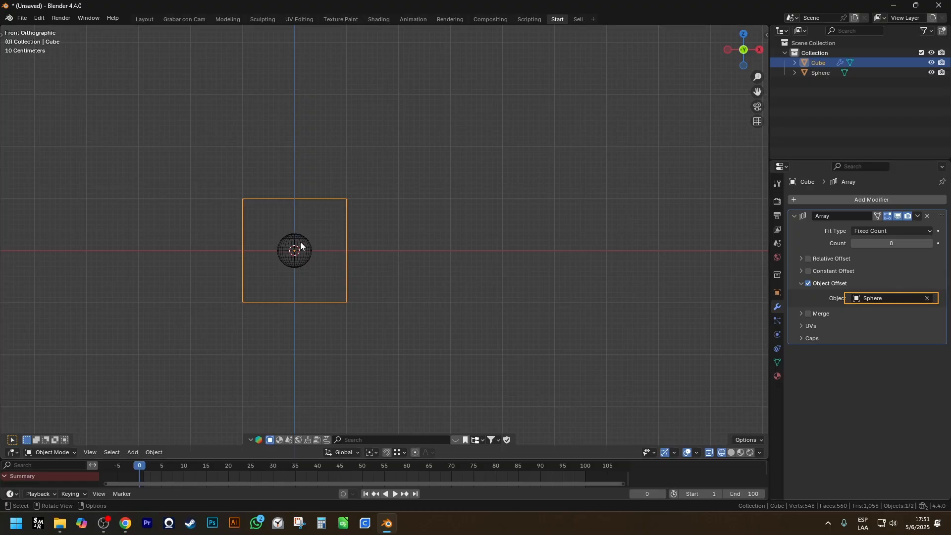
# - Move the sphere about 3.7 m along X in front view to spread the copies, and show the row from above
pyautogui.click(301, 246)
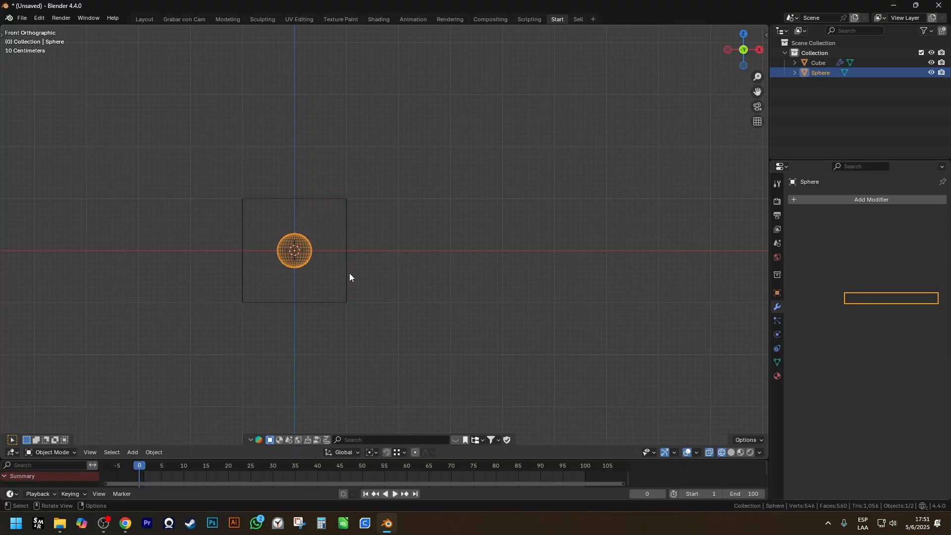
pyautogui.press('g')
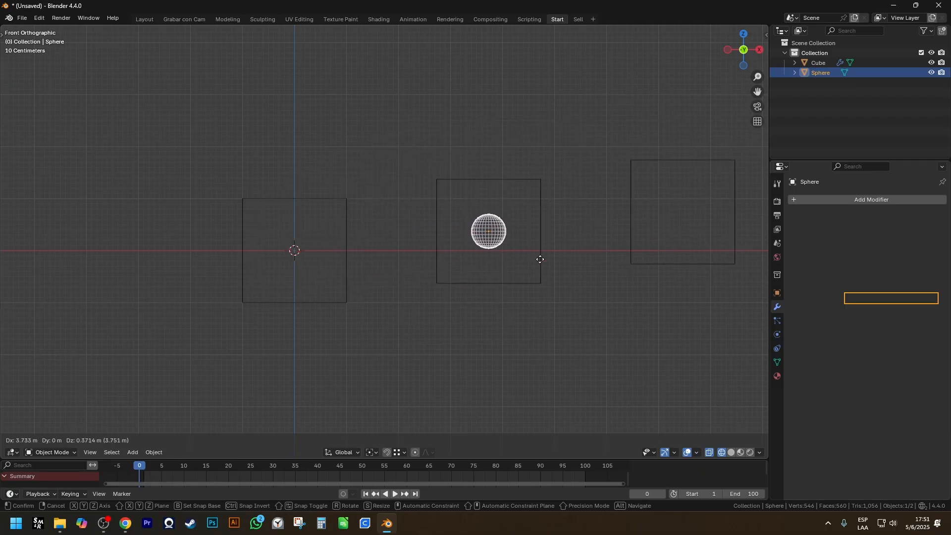
pyautogui.click(532, 275)
pyautogui.scroll(-5, 525, 275)
pyautogui.keyDown('shift'); pyautogui.moveTo(513, 274); pyautogui.dragTo(364, 338, button='middle'); pyautogui.keyUp('shift')
pyautogui.scroll(-2, 360, 229)
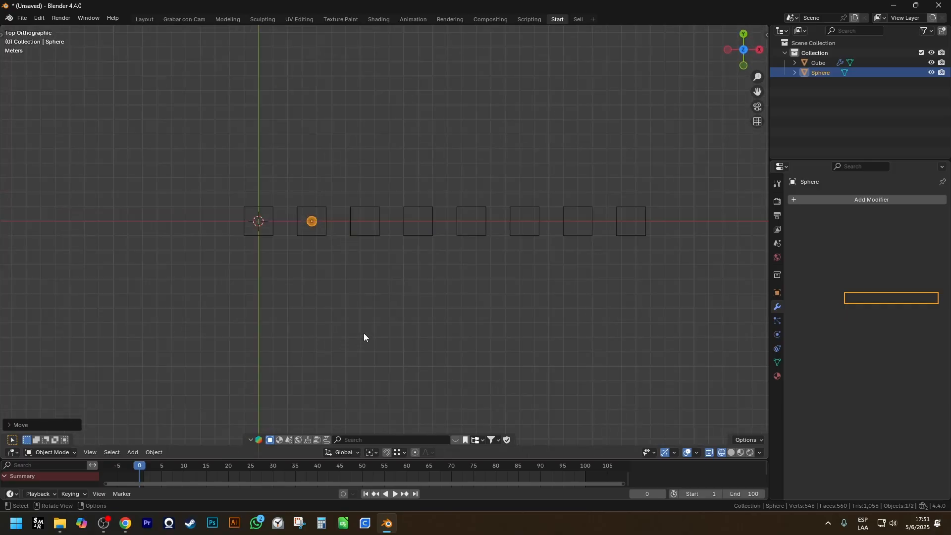
# - Move the sphere farther from the original cube in top view and check which object drives the array offset
pyautogui.press('g')
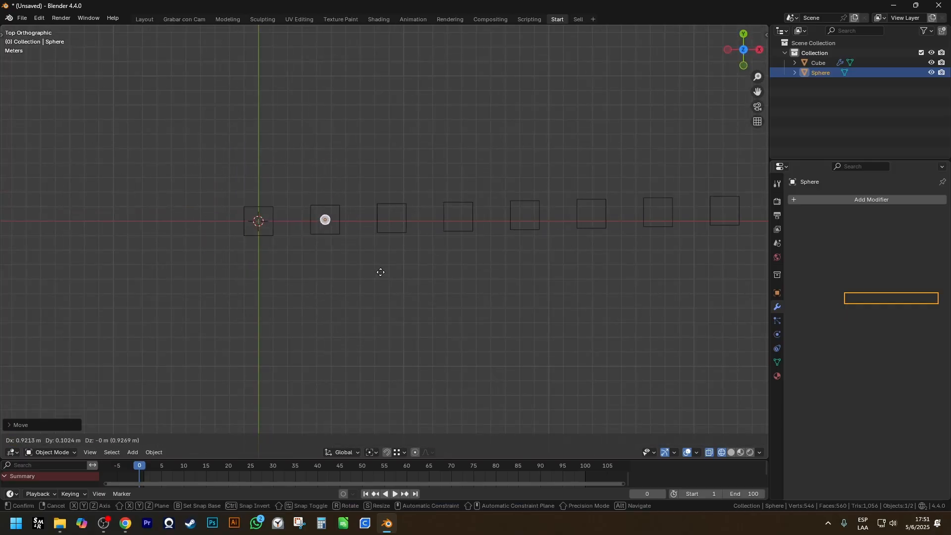
pyautogui.click(315, 222)
pyautogui.click(319, 206)
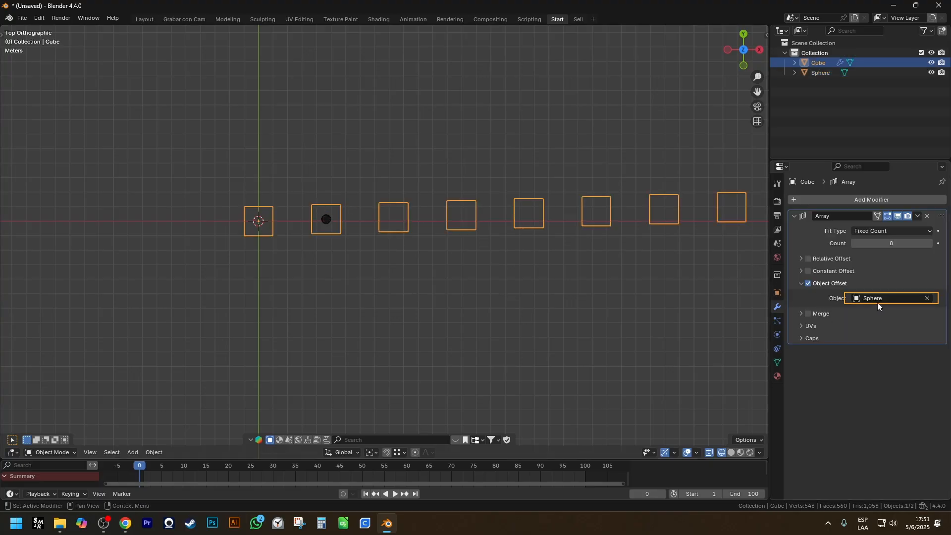
pyautogui.click(339, 226)
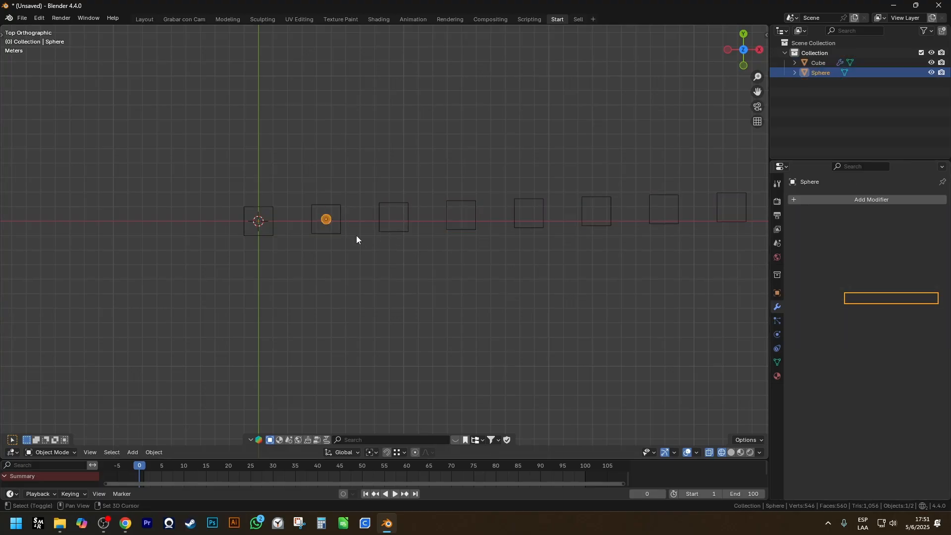
# - Move the sphere diagonally towards negative Y in top view, marking the original cube with a rectangle and the offset direction with arrows
pyautogui.keyDown('shift'); pyautogui.moveTo(355, 236); pyautogui.dragTo(428, 266, button='middle'); pyautogui.keyUp('shift')
pyautogui.scroll(3, 376, 237)
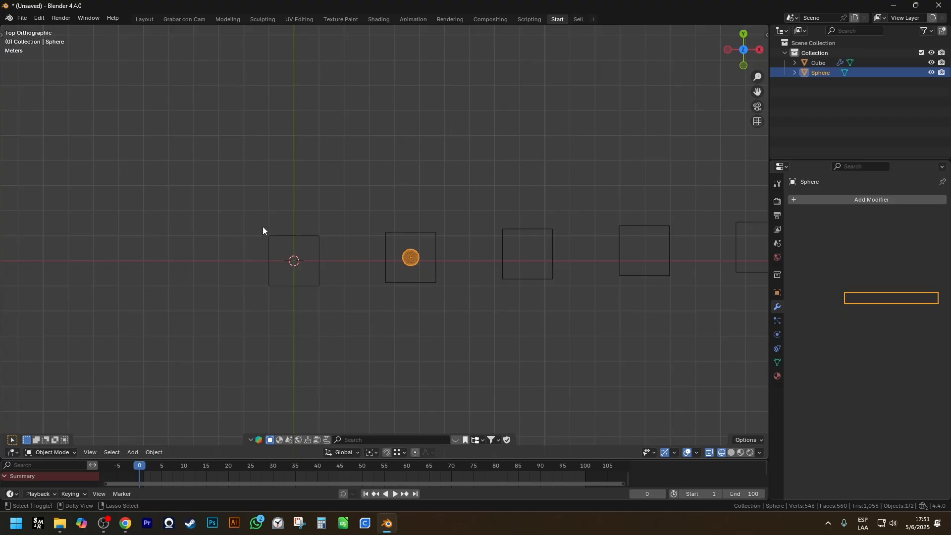
pyautogui.moveTo(263, 229); pyautogui.dragTo(324, 290)
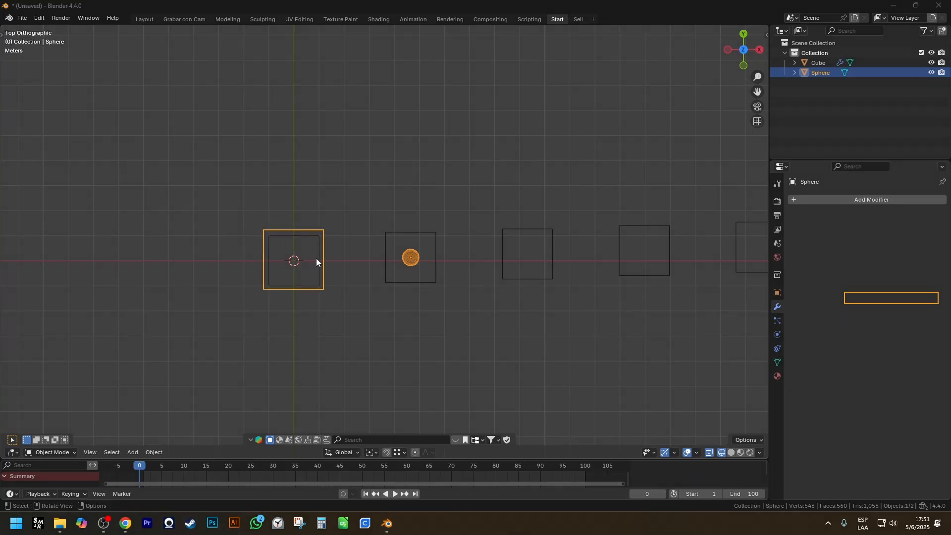
pyautogui.click(406, 259)
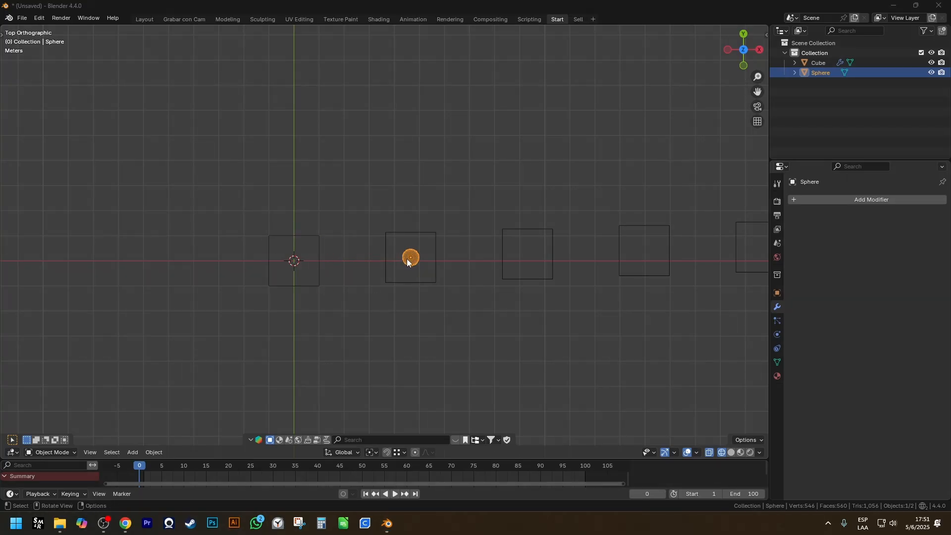
pyautogui.moveTo(406, 259); pyautogui.dragTo(399, 175)
pyautogui.moveTo(293, 244)
pyautogui.mouseDown()
pyautogui.moveTo(394, 187)
pyautogui.moveTo(405, 169)
pyautogui.moveTo(382, 325)
pyautogui.mouseUp()
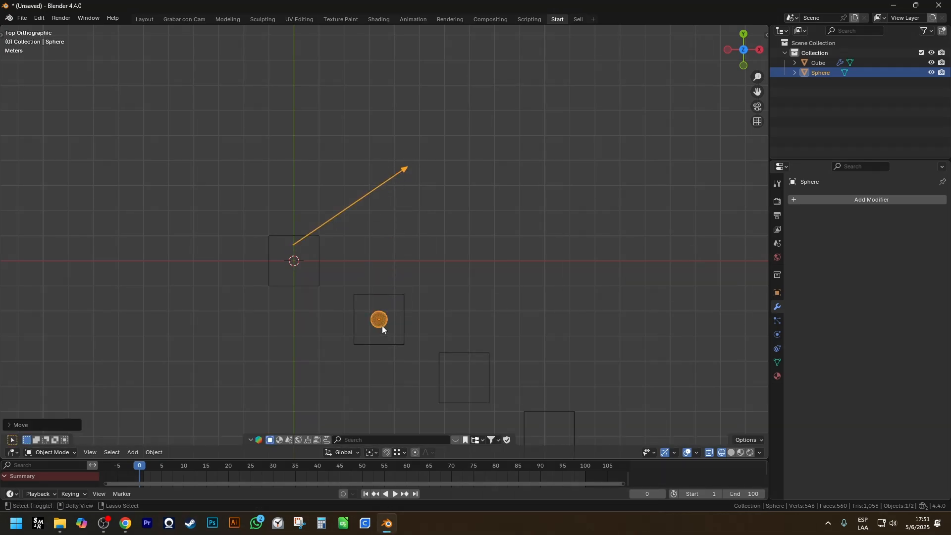
pyautogui.moveTo(297, 261); pyautogui.dragTo(341, 301)
# - Raise the sphere along Z in front view and mark the direction from the original cube to it
pyautogui.press('KP_1')
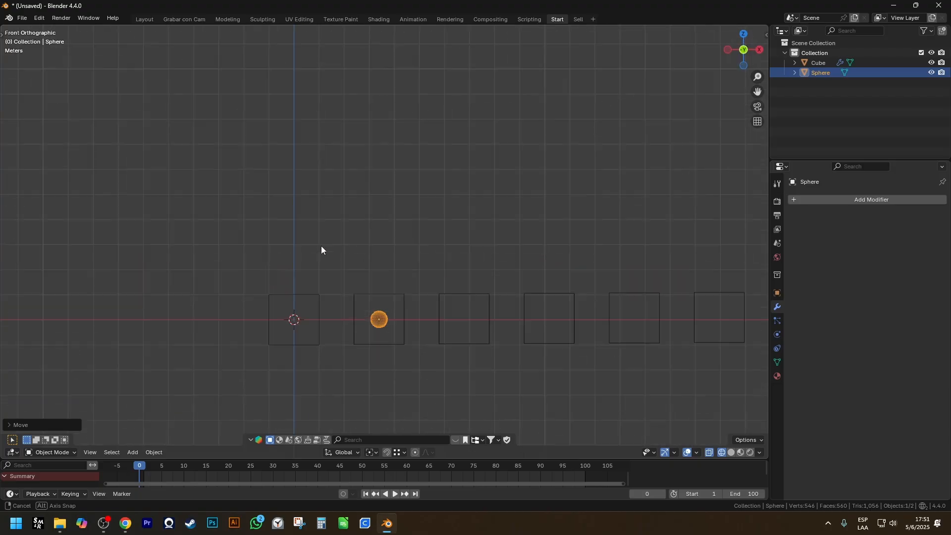
pyautogui.press('g')
pyautogui.click(391, 194)
pyautogui.moveTo(318, 302); pyautogui.dragTo(360, 253)
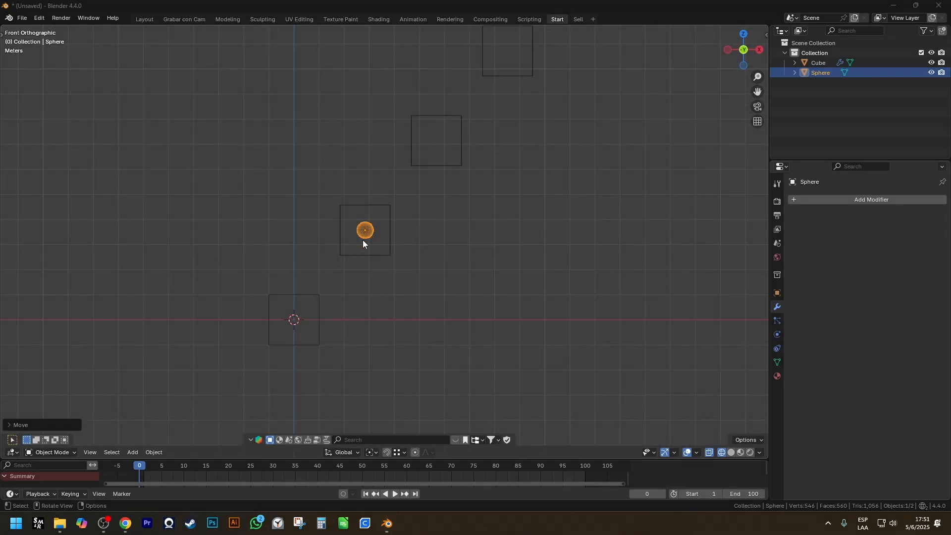
# - Lower the sphere in front view and display the diagonal row of cubes in solid shading from an angle
pyautogui.press('g')
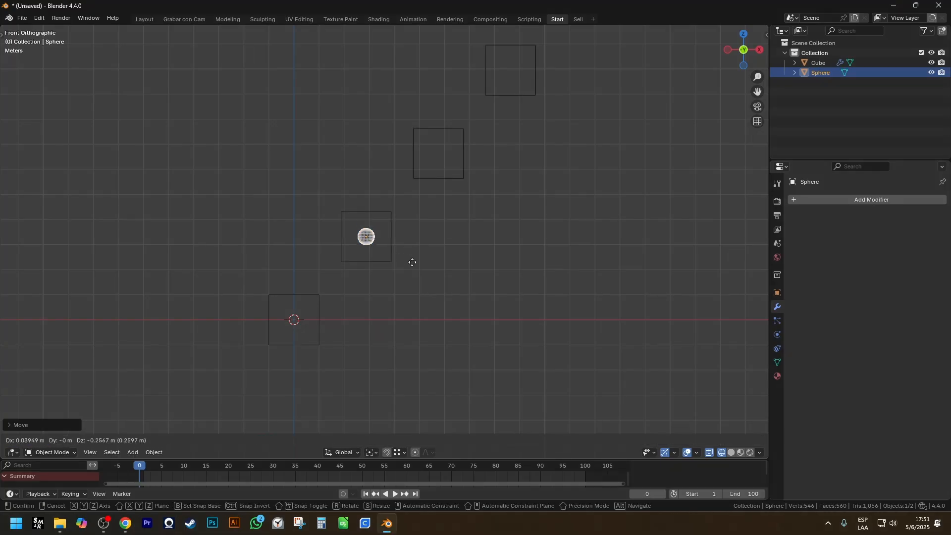
pyautogui.click(397, 311)
pyautogui.keyDown('shift'); pyautogui.moveTo(389, 304); pyautogui.dragTo(387, 267, button='middle'); pyautogui.keyUp('shift')
pyautogui.hotkey('shift', 'z')
pyautogui.moveTo(421, 275); pyautogui.dragTo(460, 284, button='middle')
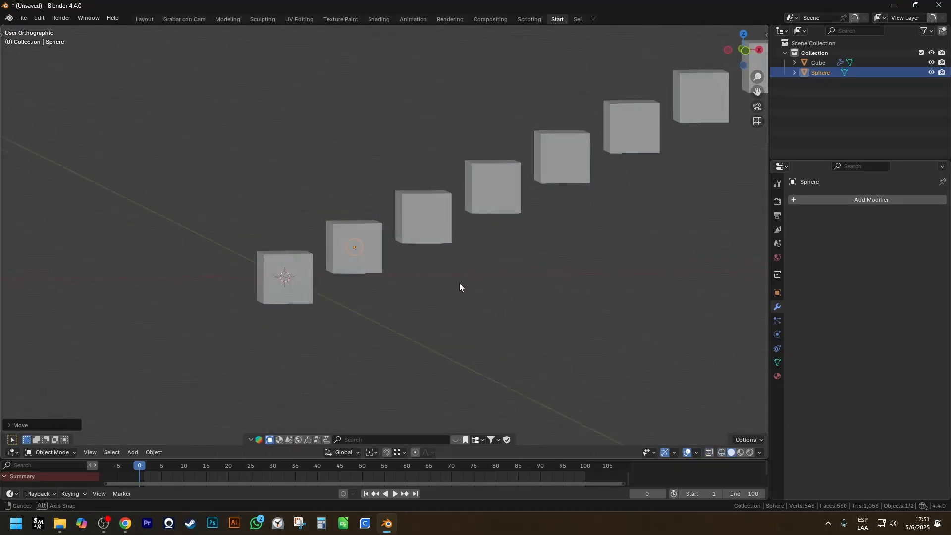
# - Return to the front wireframe view and move the sphere slightly closer to the original cube
pyautogui.press('KP_1')
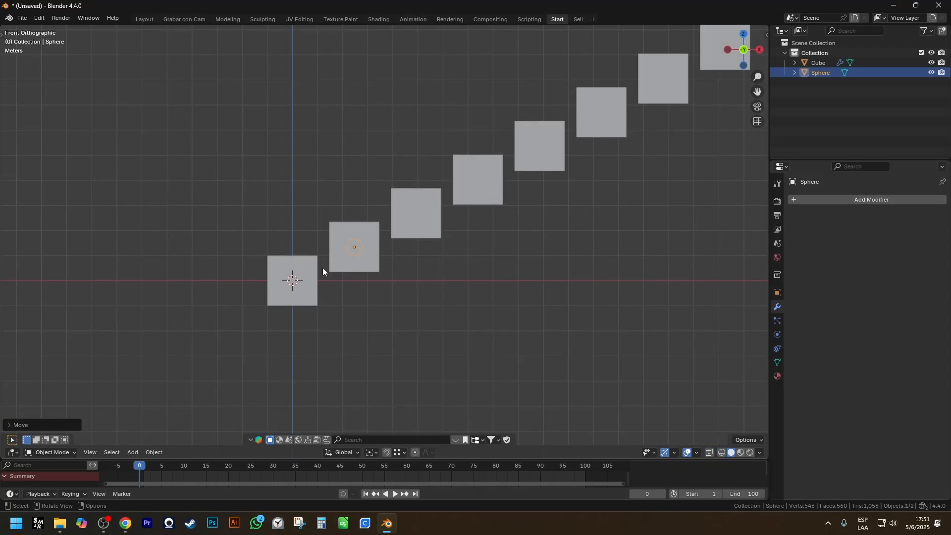
pyautogui.press('z')
pyautogui.click(293, 252)
pyautogui.scroll(4, 378, 269)
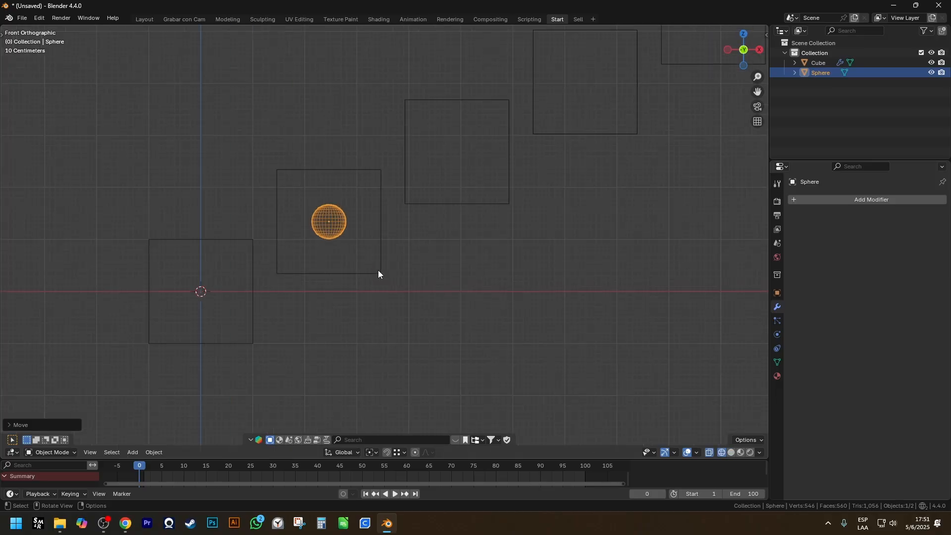
pyautogui.moveTo(355, 240)
pyautogui.keyDown('shift'); pyautogui.mouseDown(button='middle')
pyautogui.moveTo(391, 266)
pyautogui.moveTo(461, 242)
pyautogui.mouseUp(button='middle'); pyautogui.keyUp('shift')
pyautogui.scroll(4, 385, 255)
pyautogui.press('g')
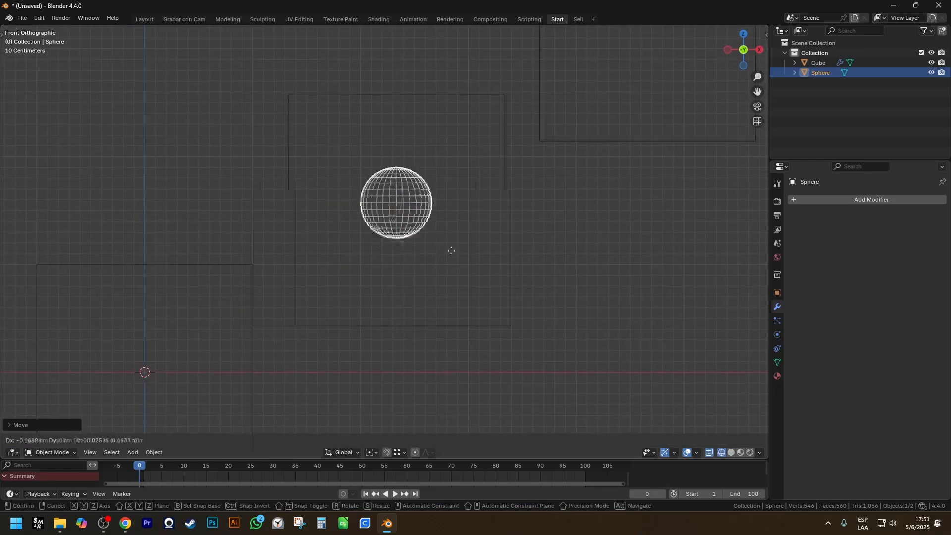
pyautogui.click(439, 285)
# - Scale up the sphere so each copy grows progressively, and move it farther away along X
pyautogui.keyDown('shift'); pyautogui.moveTo(438, 296); pyautogui.dragTo(442, 255, button='middle'); pyautogui.keyUp('shift')
pyautogui.scroll(-3, 442, 255)
pyautogui.press('s')
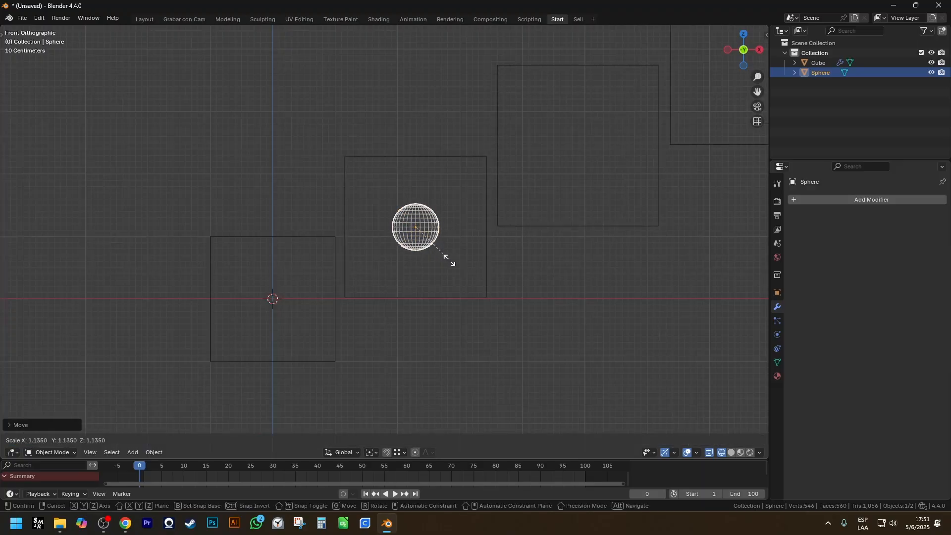
pyautogui.click(459, 264)
pyautogui.press('g')
pyautogui.click(503, 249)
pyautogui.scroll(-4, 503, 248)
pyautogui.scroll(-1, 513, 248)
pyautogui.keyDown('shift'); pyautogui.moveTo(513, 249); pyautogui.dragTo(391, 265, button='middle'); pyautogui.keyUp('shift')
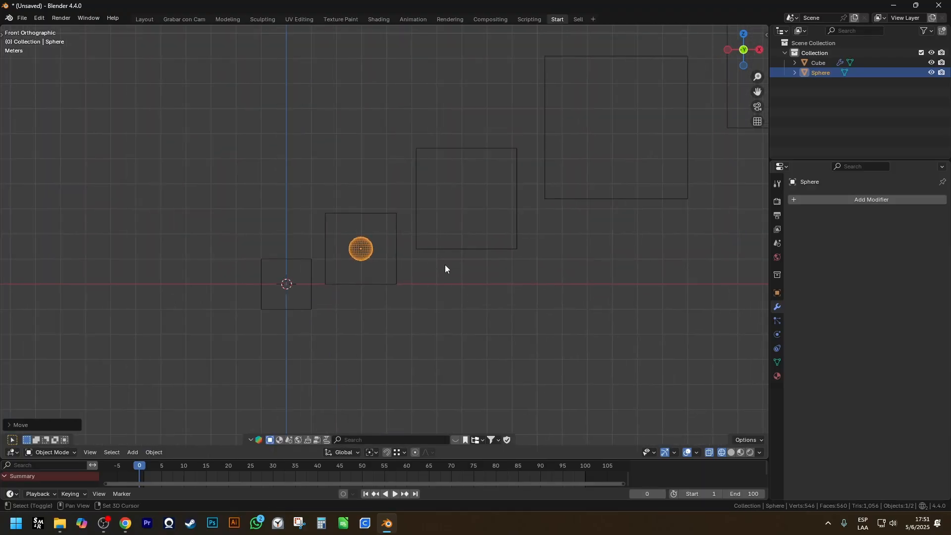
pyautogui.keyDown('shift'); pyautogui.moveTo(552, 254); pyautogui.dragTo(473, 272, button='middle'); pyautogui.keyUp('shift')
# - Mark the offset direction between successive cubes with arrows and examine the whole row of growing copies
pyautogui.moveTo(212, 301); pyautogui.dragTo(269, 278)
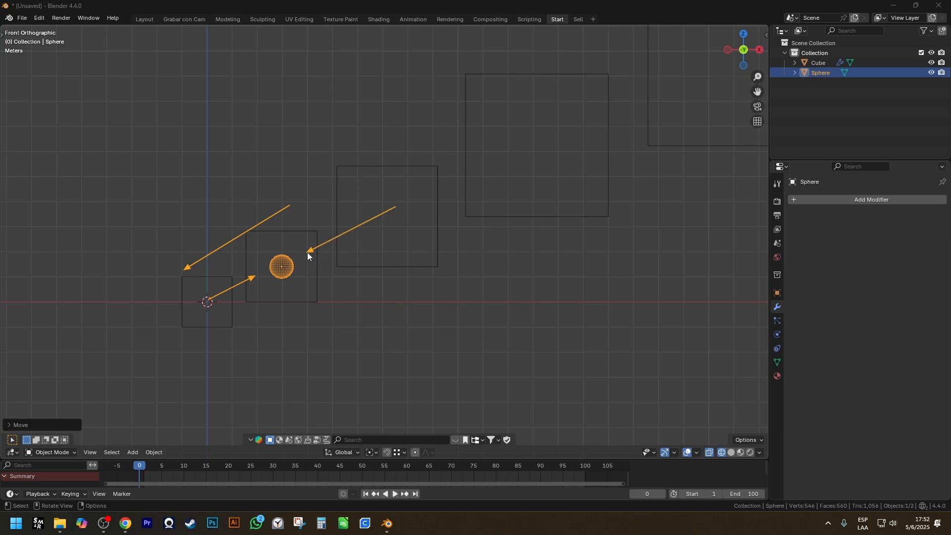
pyautogui.moveTo(545, 140); pyautogui.dragTo(412, 212)
pyautogui.scroll(-7, 420, 234)
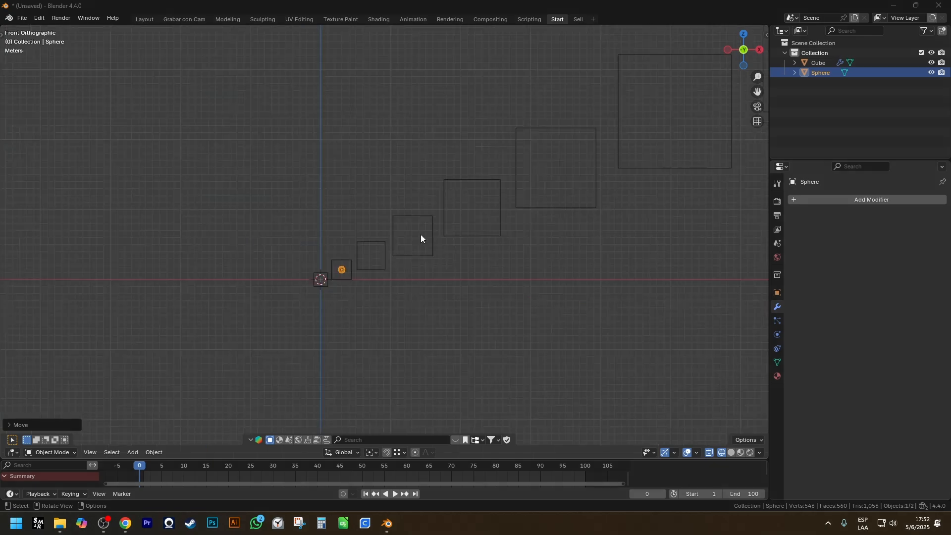
pyautogui.scroll(-3, 292, 299)
pyautogui.keyDown('shift'); pyautogui.moveTo(412, 255); pyautogui.dragTo(284, 298, button='middle'); pyautogui.keyUp('shift')
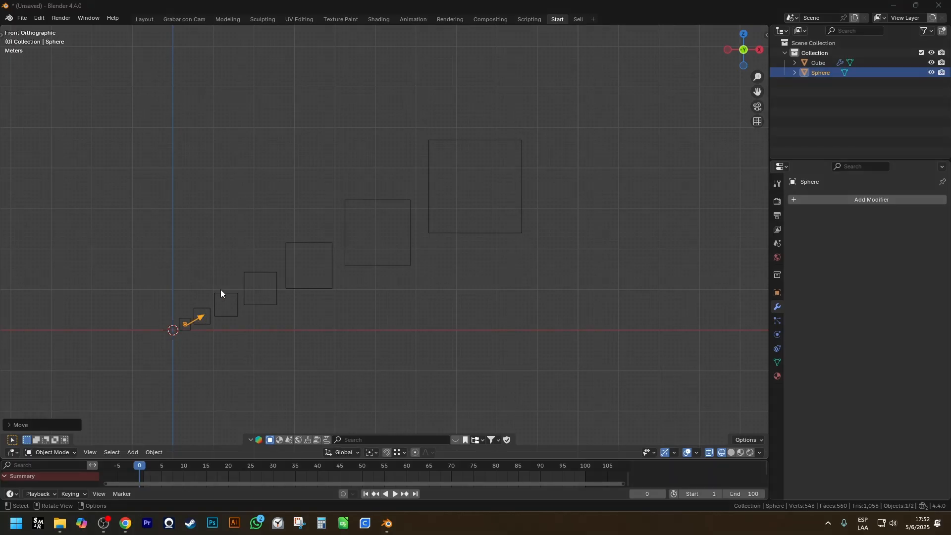
# - Delete the sphere and undo the deletion
pyautogui.press('Delete')
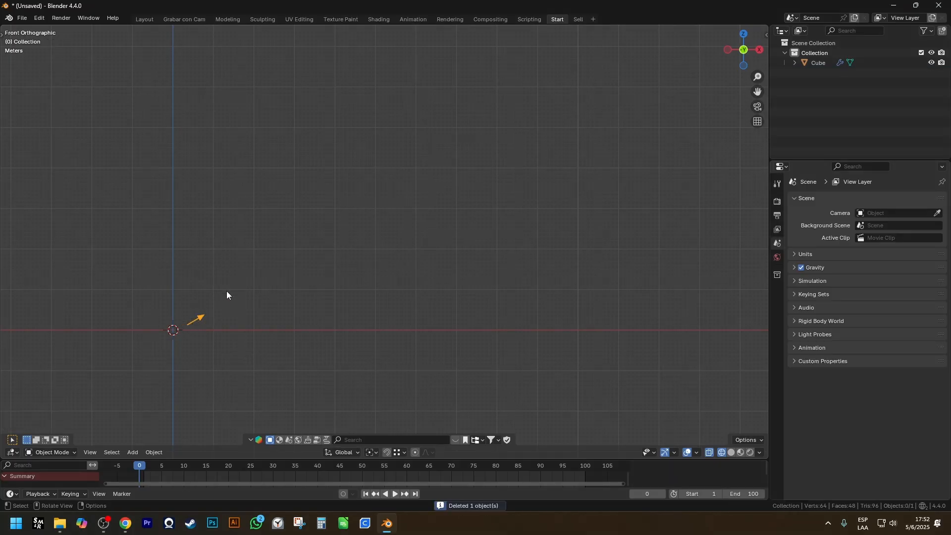
pyautogui.hotkey('ctrl', 'z')
# - Annotate the viewport above the first cubes with the words Posición, Escala and Rotación on separate lines
pyautogui.keyDown('shift'); pyautogui.moveTo(209, 305); pyautogui.dragTo(287, 280, button='middle'); pyautogui.keyUp('shift')
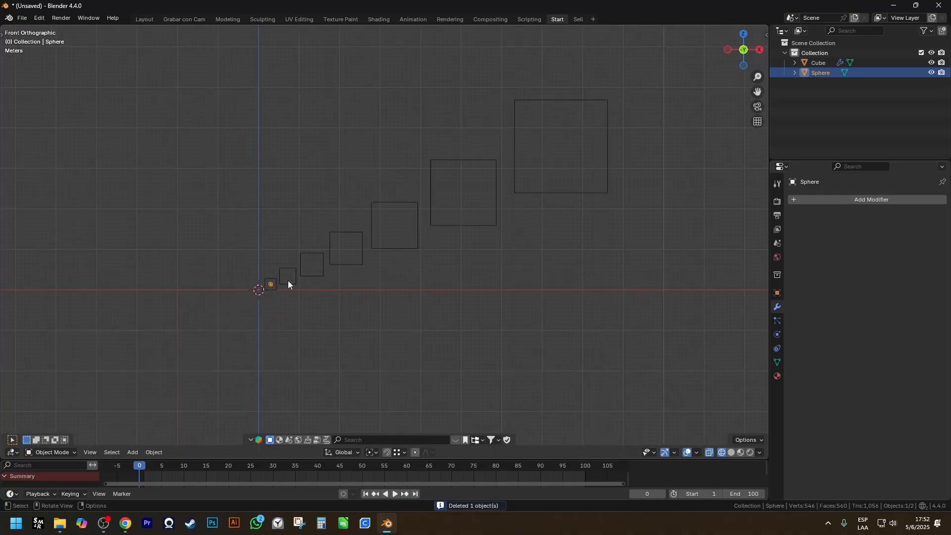
pyautogui.scroll(6, 280, 281)
pyautogui.keyDown('shift'); pyautogui.moveTo(269, 249); pyautogui.dragTo(348, 250, button='middle'); pyautogui.keyUp('shift')
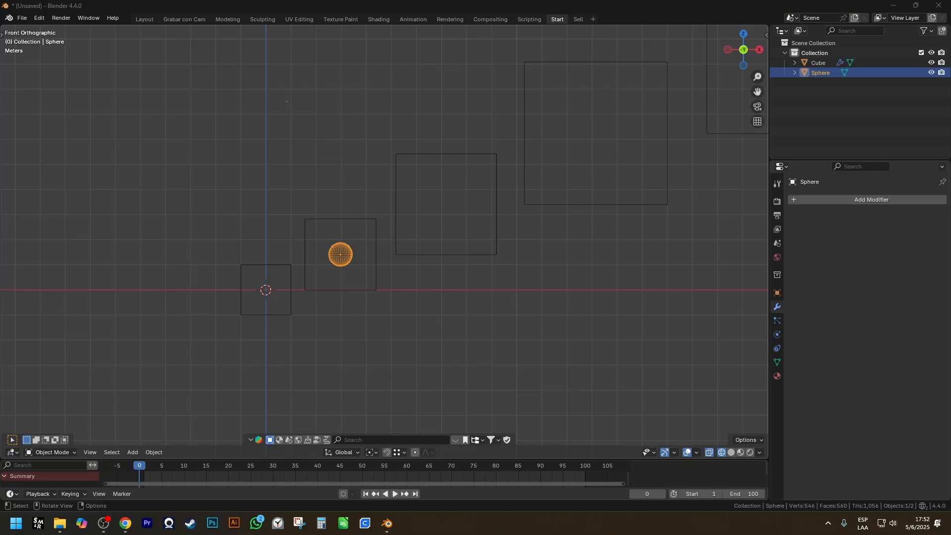
pyautogui.write('pOSICI')
pyautogui.press('BackSpace')
pyautogui.press('BackSpace')
pyautogui.press('BackSpace')
pyautogui.press('BackSpace')
pyautogui.press('BackSpace')
pyautogui.press('BackSpace')
pyautogui.write('Ps')
pyautogui.write('sición')
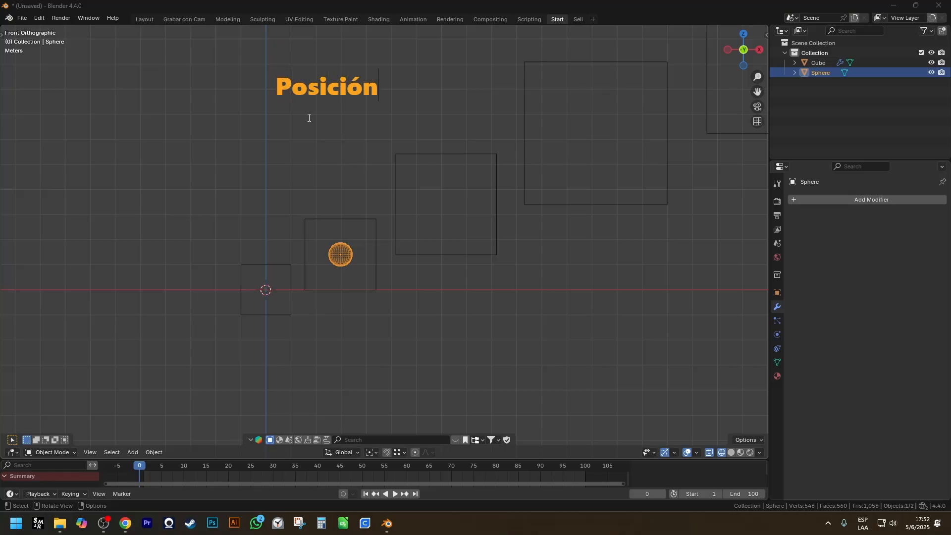
pyautogui.write('Escaaa')
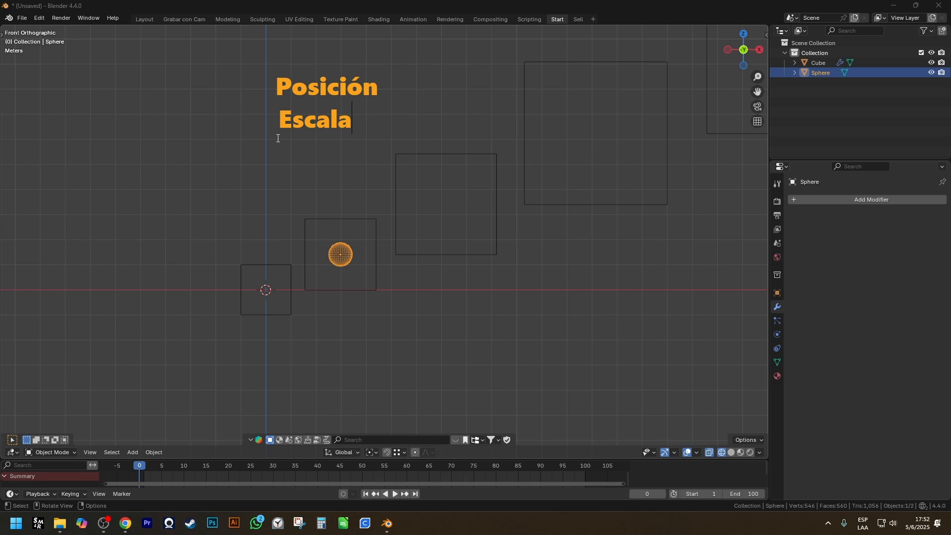
pyautogui.write('Rotación')
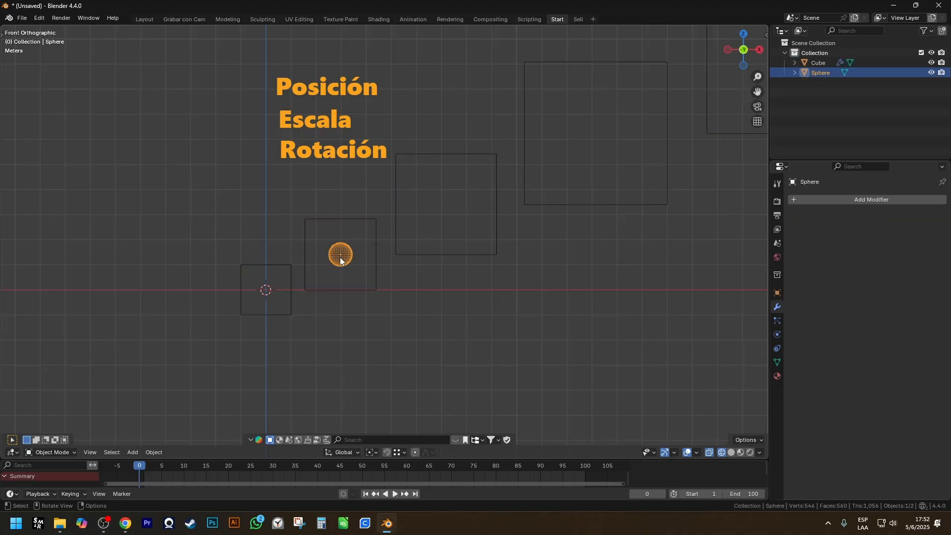
# - Move the sphere slightly farther along X and lower along Z in front view
pyautogui.write('g')
pyautogui.click(379, 291)
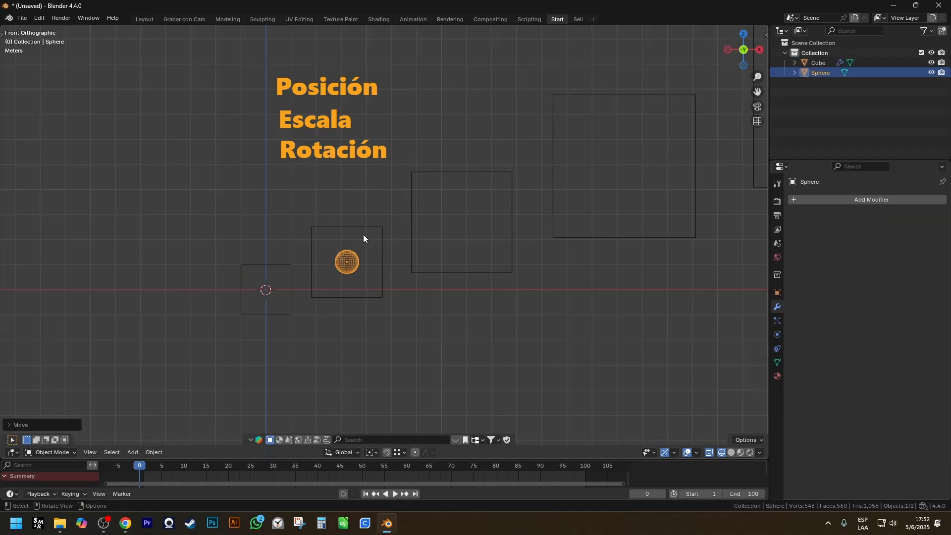
# - Scale the sphere down so the cube copies shrink progressively, and move it slightly closer to the first cube
pyautogui.press('s')
pyautogui.click(424, 302)
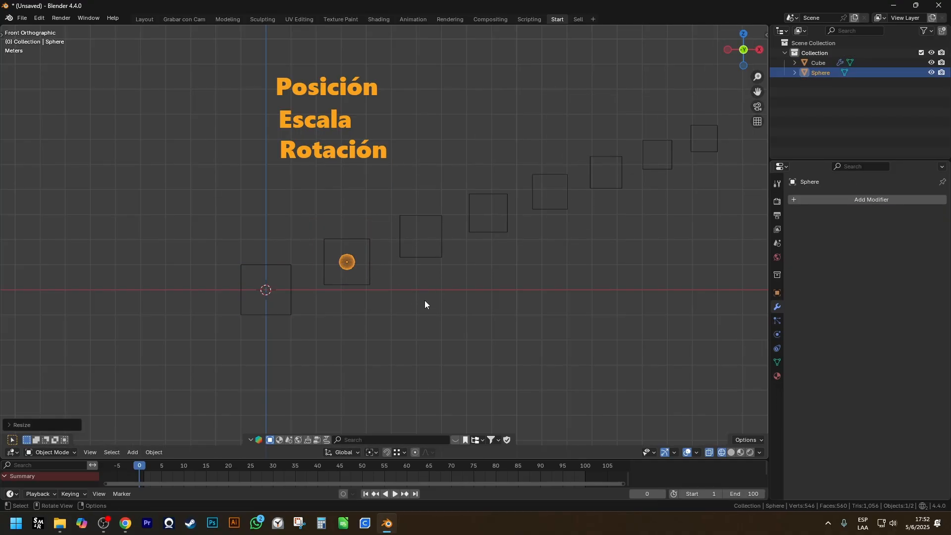
pyautogui.press('g')
pyautogui.click(415, 299)
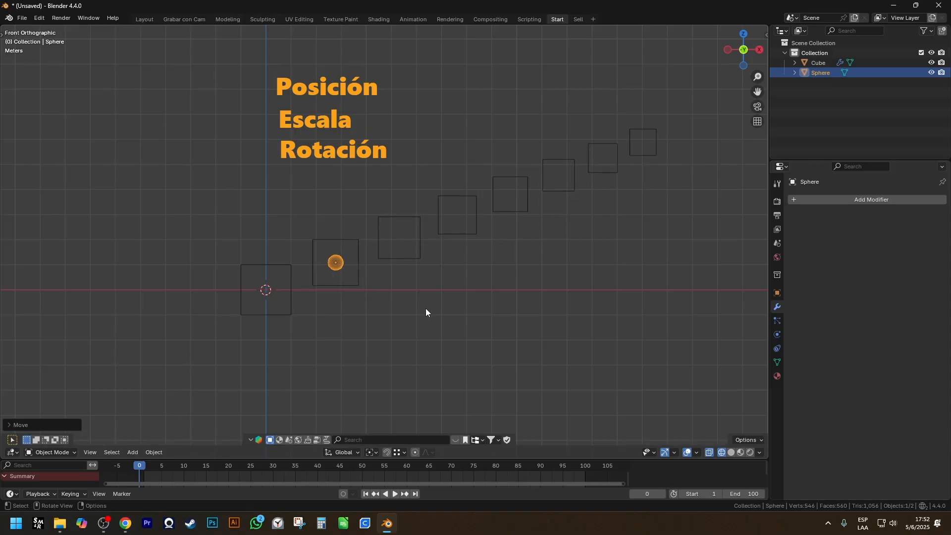
# - Rotate the sphere clockwise in front view so the copies curve downward, and select the array cube
pyautogui.press('r')
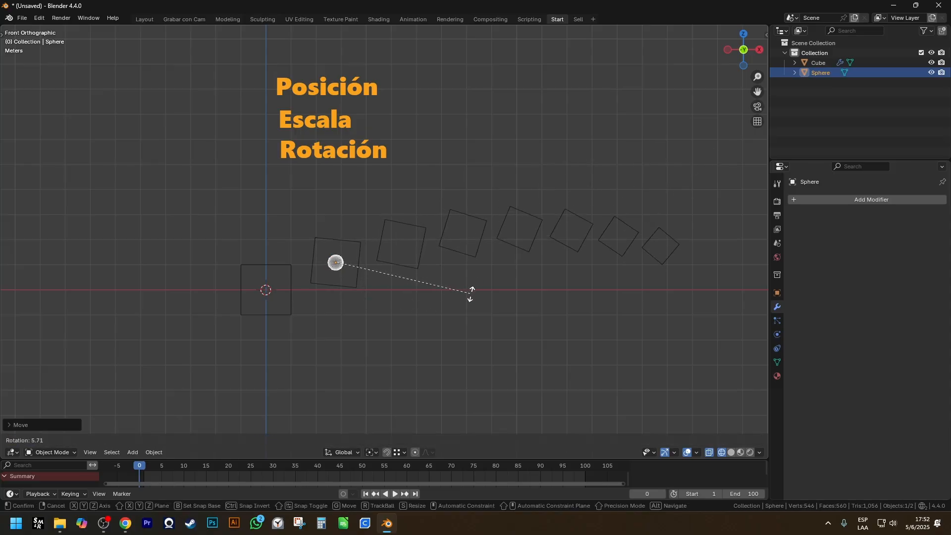
pyautogui.click(465, 321)
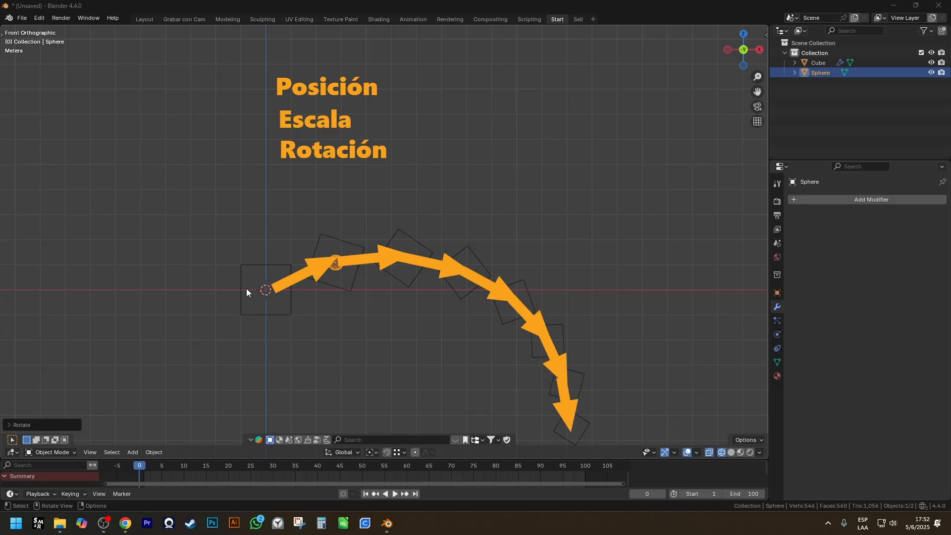
pyautogui.click(242, 270)
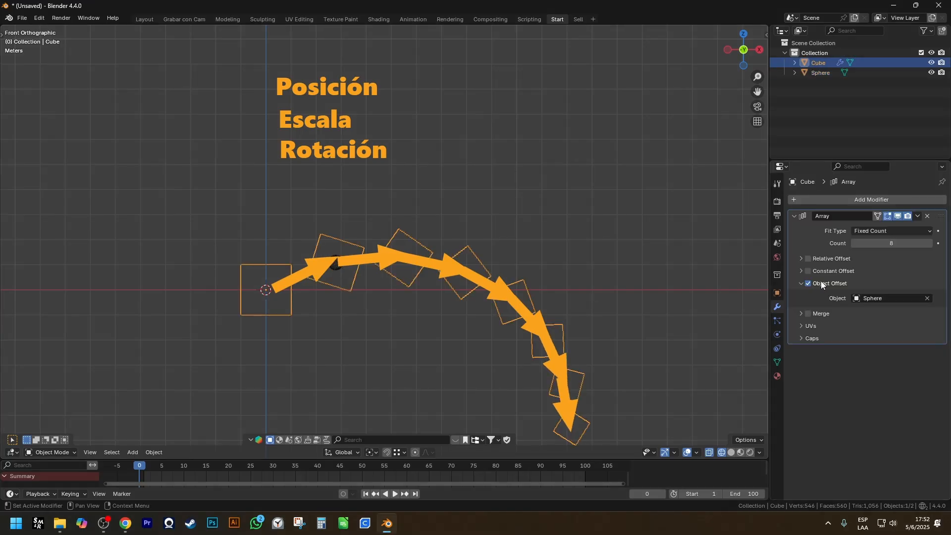
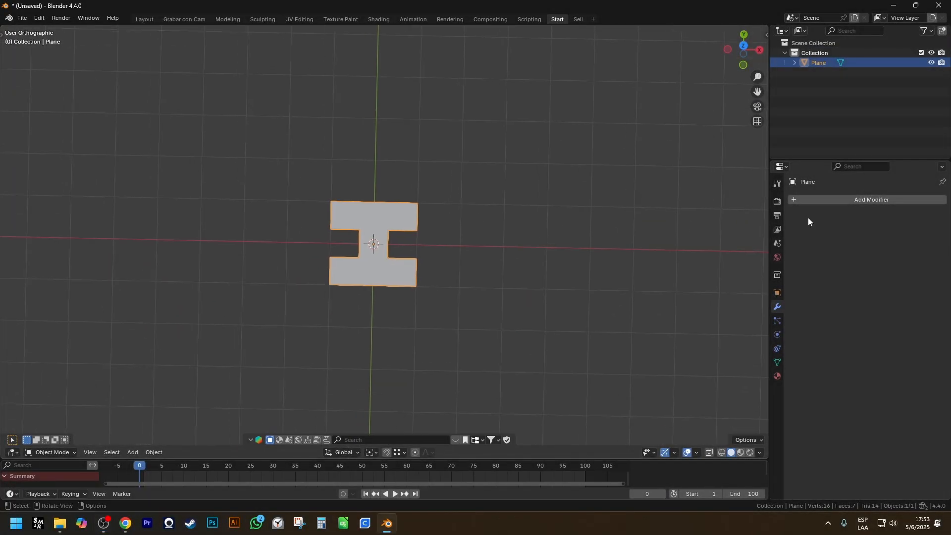
# - Add an Array modifier to the I-shaped plane and check its original faces in Edit Mode before returning to Object Mode
pyautogui.click(854, 199)
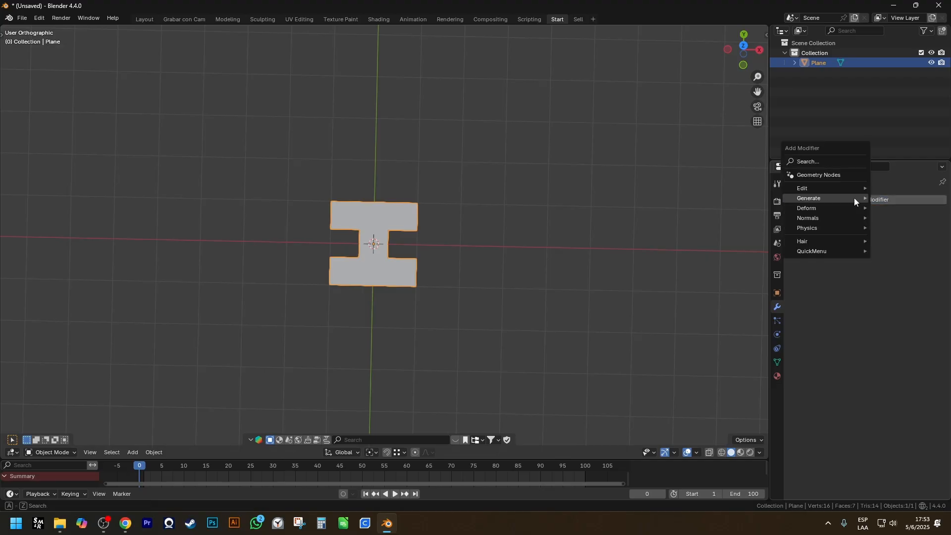
pyautogui.write('arr')
pyautogui.press('Return')
pyautogui.moveTo(614, 245); pyautogui.dragTo(563, 256, button='middle')
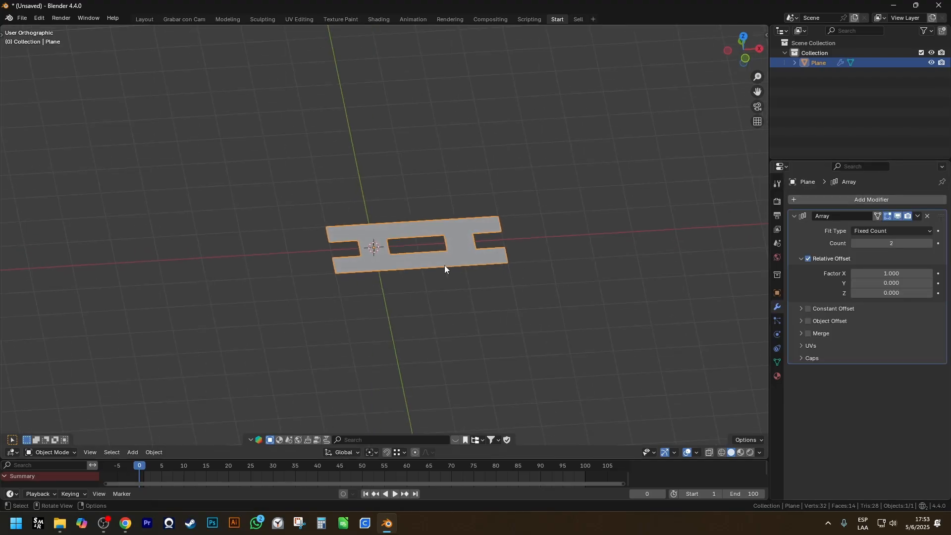
pyautogui.press('Tab')
pyautogui.moveTo(445, 269); pyautogui.dragTo(469, 322, button='middle')
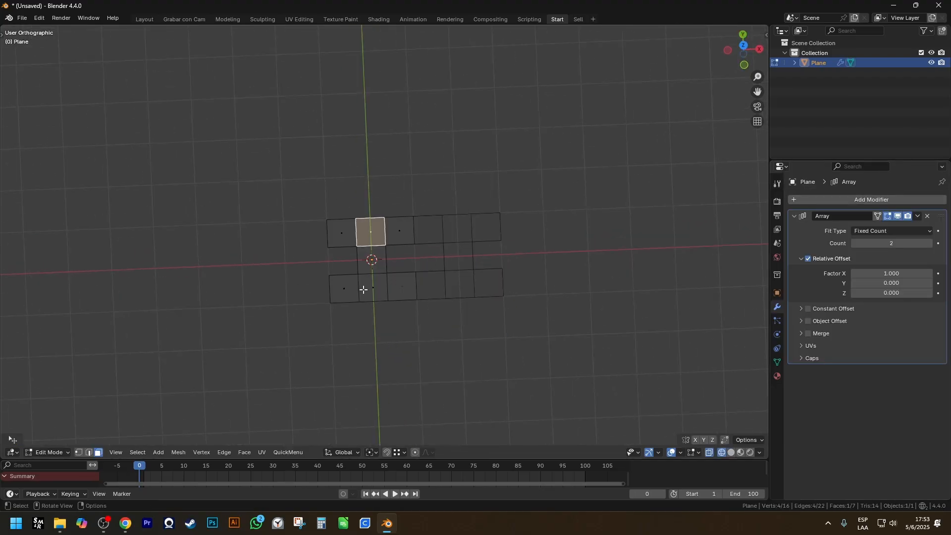
pyautogui.press('Tab')
pyautogui.scroll(2, 616, 238)
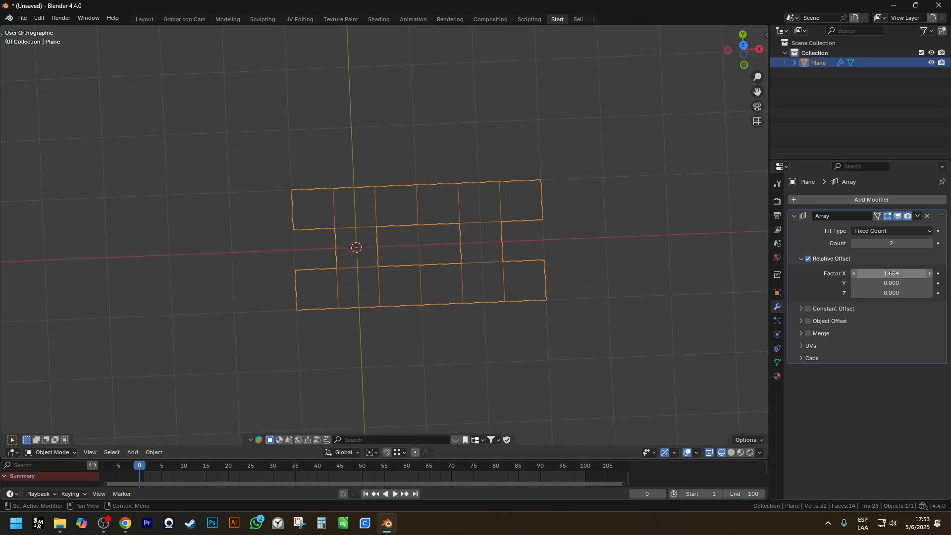
# - Set the plane's array count to 6 and show the resulting strip in solid shading
pyautogui.click(931, 244)
pyautogui.click(932, 244)
pyautogui.click(932, 244)
pyautogui.click(931, 244)
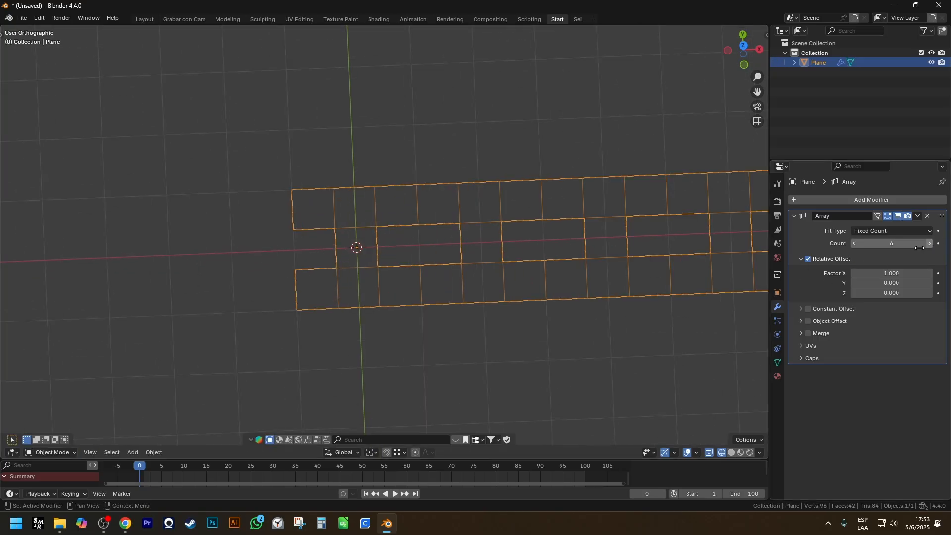
pyautogui.scroll(-3, 550, 279)
pyautogui.moveTo(550, 279)
pyautogui.keyDown('shift'); pyautogui.mouseDown(button='middle')
pyautogui.moveTo(359, 301)
pyautogui.moveTo(317, 293)
pyautogui.mouseUp(button='middle'); pyautogui.keyUp('shift')
pyautogui.scroll(-1, 365, 292)
pyautogui.press('z')
pyautogui.click(467, 290)
pyautogui.moveTo(467, 290)
pyautogui.mouseDown(button='middle')
pyautogui.moveTo(406, 267)
pyautogui.moveTo(497, 259)
pyautogui.mouseUp(button='middle')
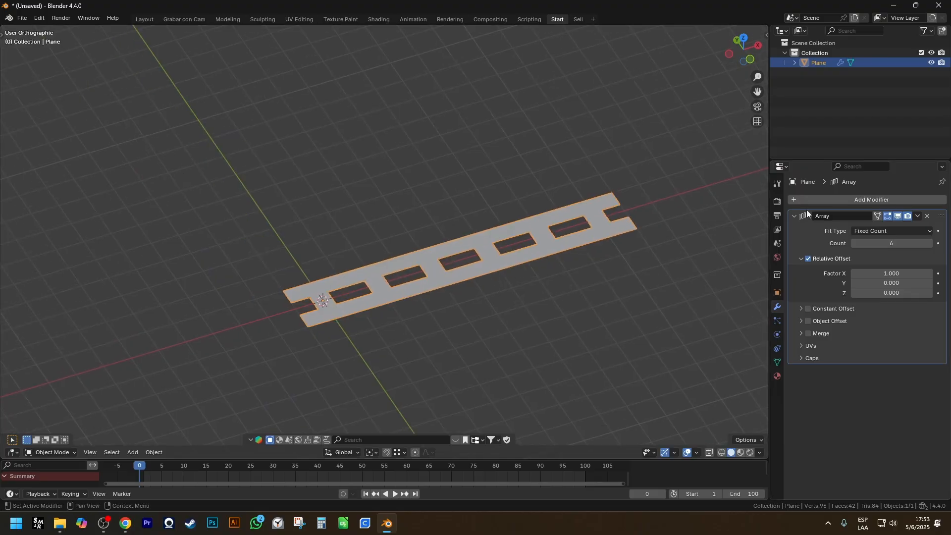
pyautogui.moveTo(746, 226); pyautogui.dragTo(531, 273, button='middle')
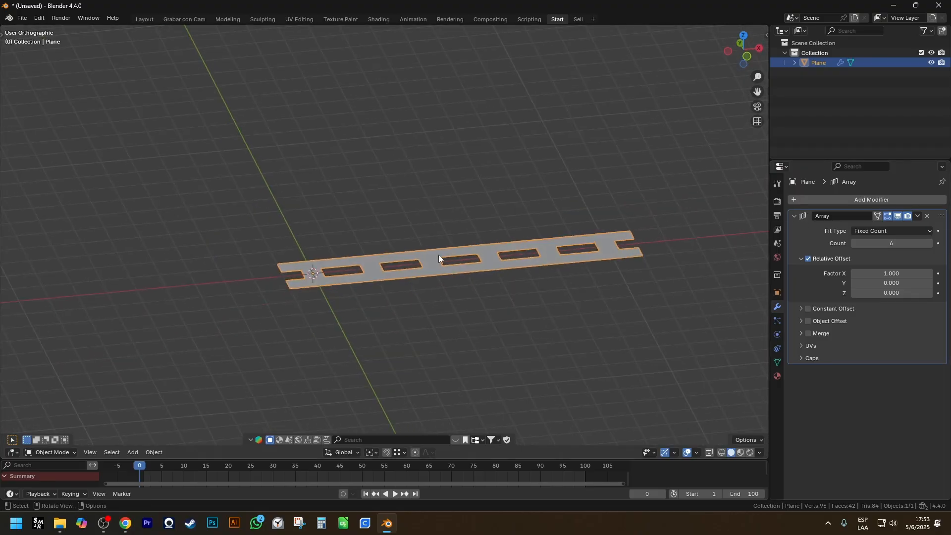
pyautogui.moveTo(448, 249); pyautogui.dragTo(424, 280, button='middle')
pyautogui.scroll(2, 425, 281)
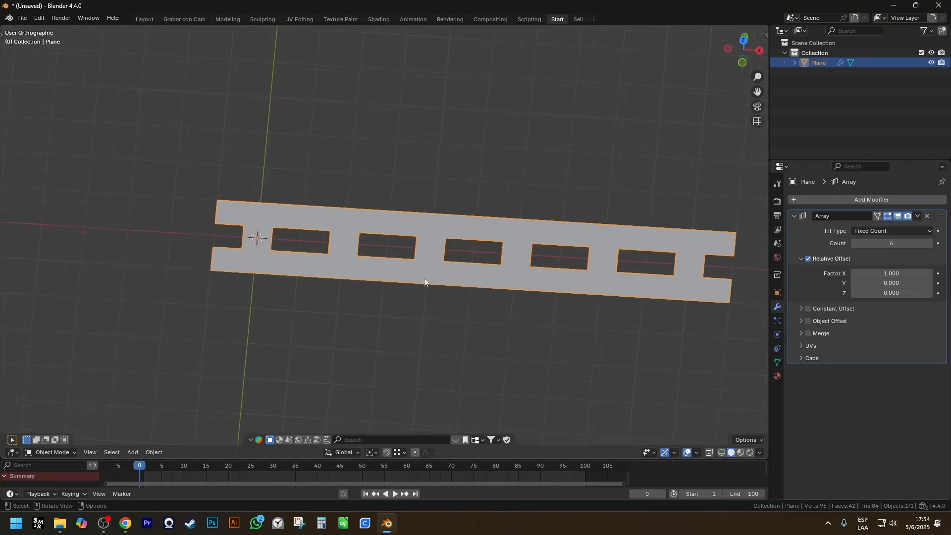
# - Apply the Array modifier to the plane with Merge disabled
pyautogui.click(918, 216)
pyautogui.moveTo(299, 292); pyautogui.dragTo(336, 261, button='middle')
pyautogui.press('Tab')
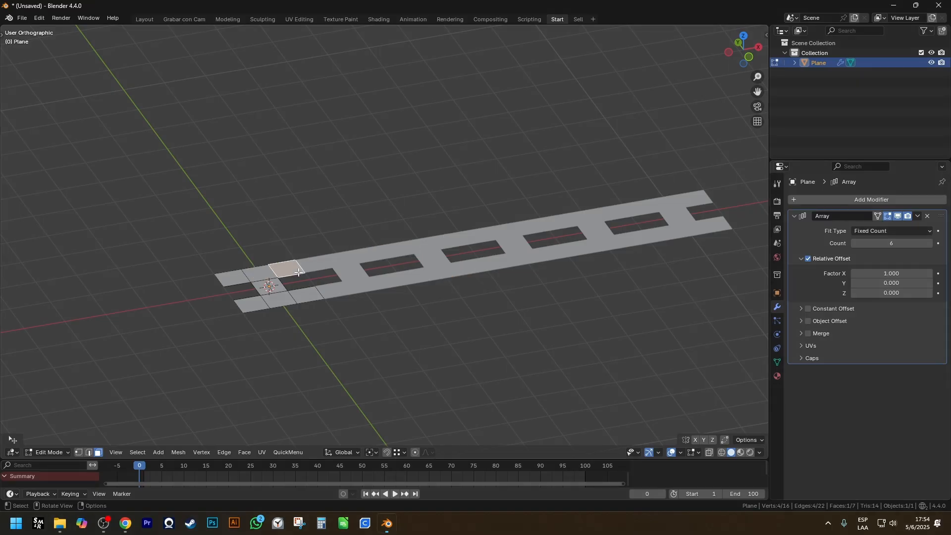
pyautogui.press('Tab')
pyautogui.click(918, 216)
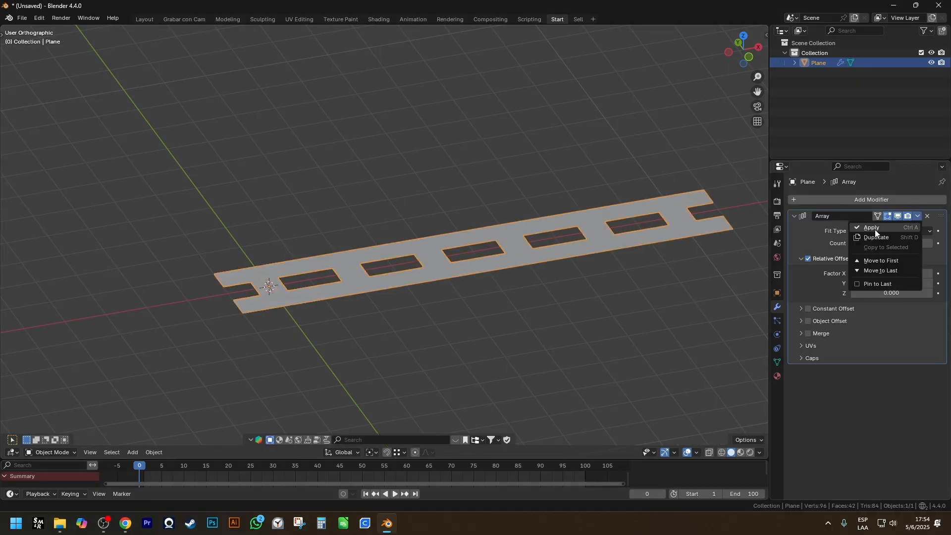
pyautogui.click(875, 230)
# - Select edges at the seam between the first two segments in Edit Mode and try moving them to test their connection
pyautogui.press('Tab')
pyautogui.scroll(4, 346, 253)
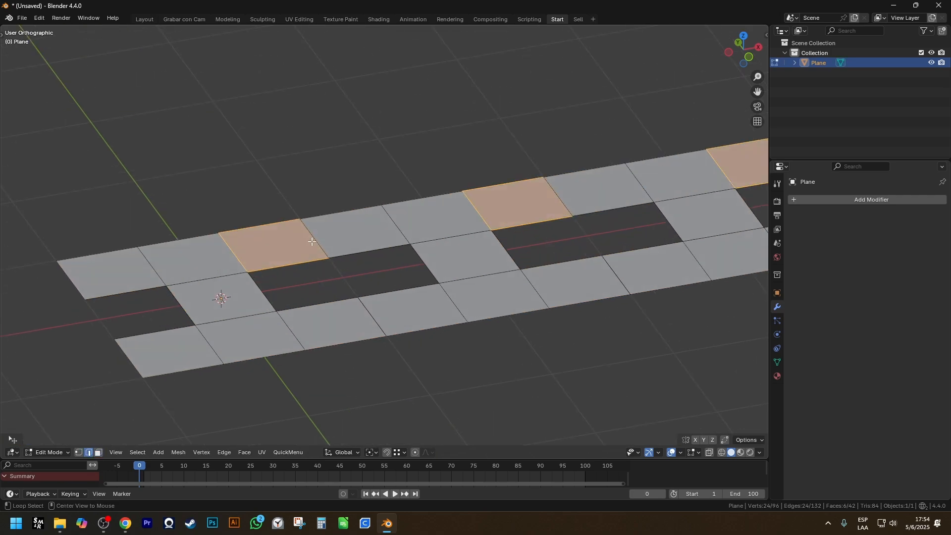
pyautogui.keyDown('alt'); pyautogui.click(313, 242); pyautogui.keyUp('alt')
pyautogui.keyDown('alt'); pyautogui.keyDown('shift'); pyautogui.click(367, 318); pyautogui.keyUp('shift'); pyautogui.keyUp('alt')
pyautogui.scroll(-2, 404, 335)
pyautogui.moveTo(412, 338); pyautogui.dragTo(388, 320, button='middle')
pyautogui.press('g')
pyautogui.rightClick(407, 252)
pyautogui.scroll(5, 387, 321)
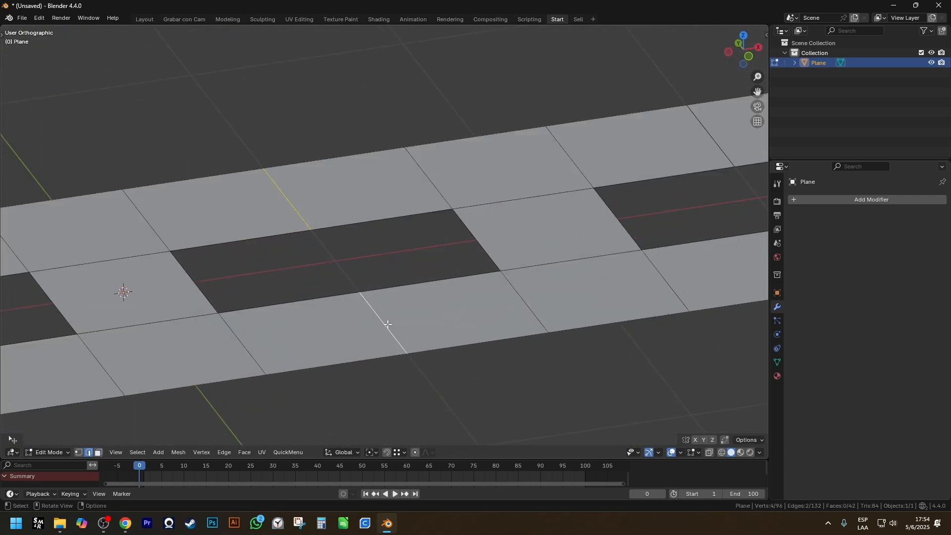
pyautogui.press('g')
pyautogui.rightClick(427, 257)
# - Select all geometry linked to a face of an inner segment and try moving it away from the strip
pyautogui.scroll(-5, 406, 275)
pyautogui.press('3')
pyautogui.click(456, 276)
pyautogui.hotkey('ctrl', 'l')
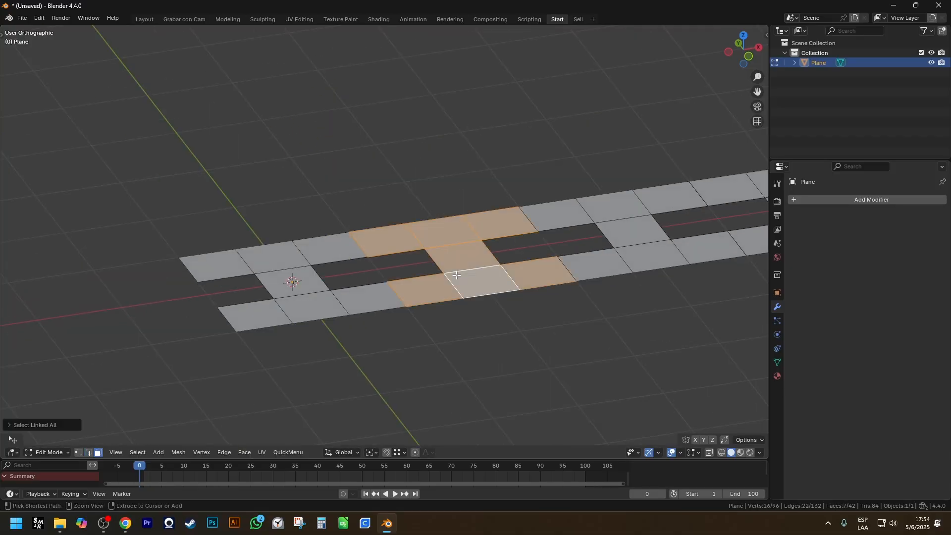
pyautogui.scroll(-4, 456, 276)
pyautogui.press('g')
pyautogui.rightClick(528, 261)
pyautogui.press('g')
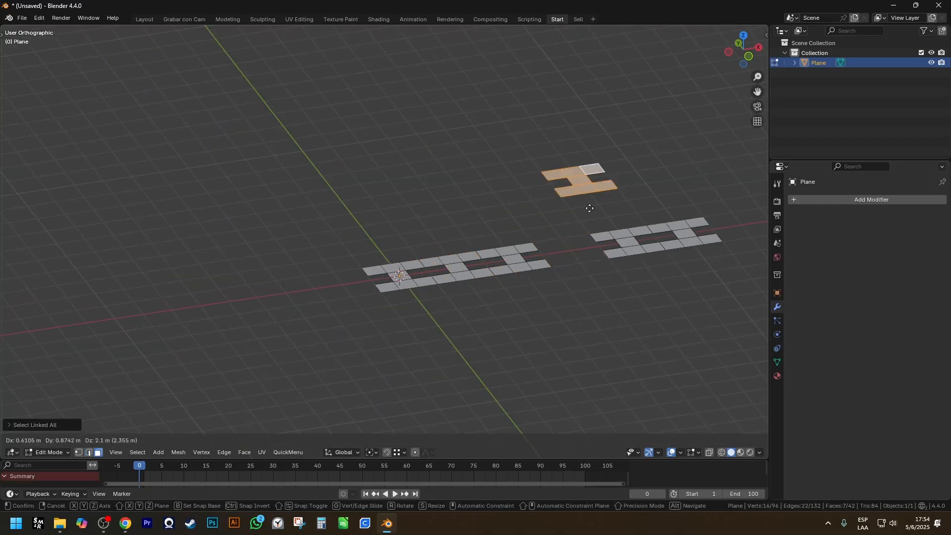
pyautogui.rightClick(595, 153)
pyautogui.scroll(4, 466, 280)
# - Undo the mesh selections and the modifier application to restore the editable Array modifier
pyautogui.hotkey('ctrl', 'z')
pyautogui.hotkey('ctrl', 'z')
pyautogui.hotkey('ctrl', 'z')
pyautogui.hotkey('ctrl', 'z')
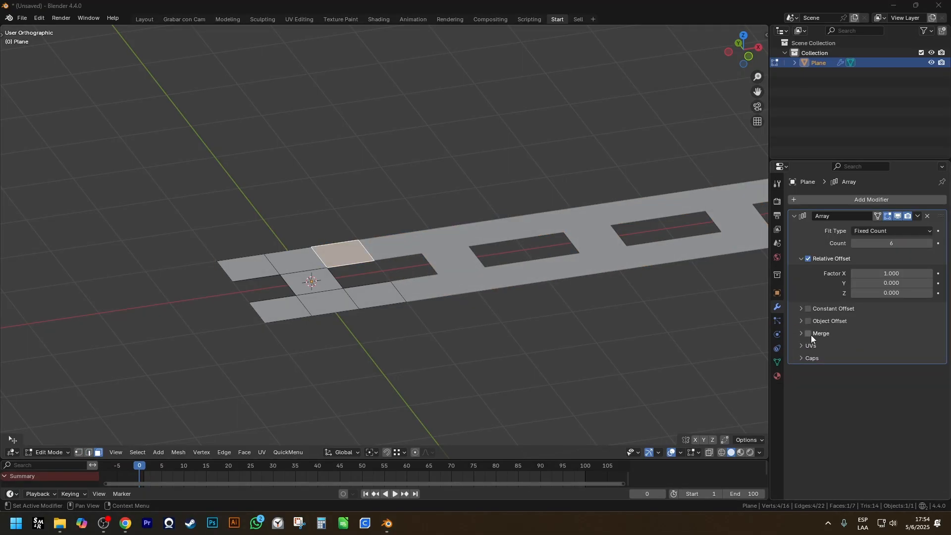
# - Enable Merge in the plane's Array modifier and apply the modifier in Object Mode
pyautogui.click(809, 334)
pyautogui.scroll(-5, 533, 394)
pyautogui.keyDown('shift'); pyautogui.moveTo(529, 380); pyautogui.dragTo(388, 346, button='middle'); pyautogui.keyUp('shift')
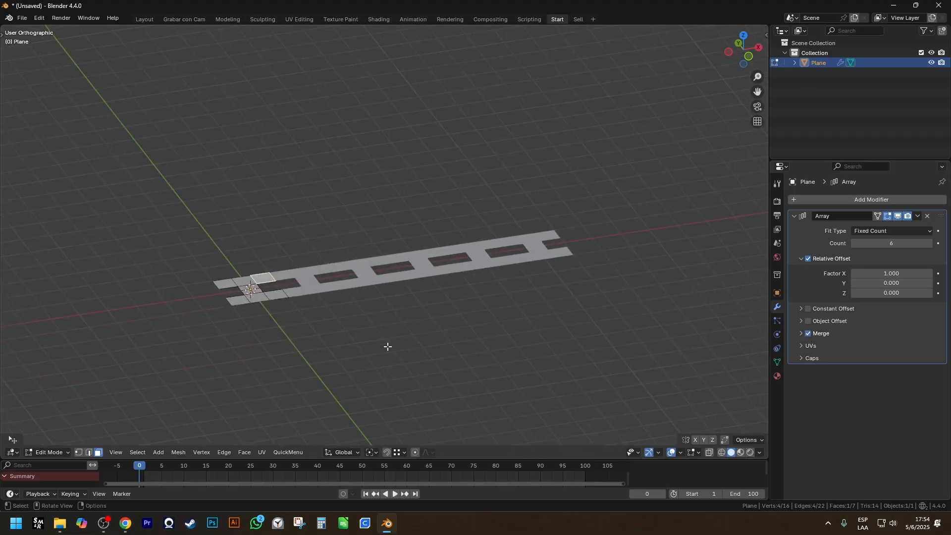
pyautogui.keyDown('shift'); pyautogui.moveTo(376, 295); pyautogui.dragTo(370, 296, button='middle'); pyautogui.keyUp('shift')
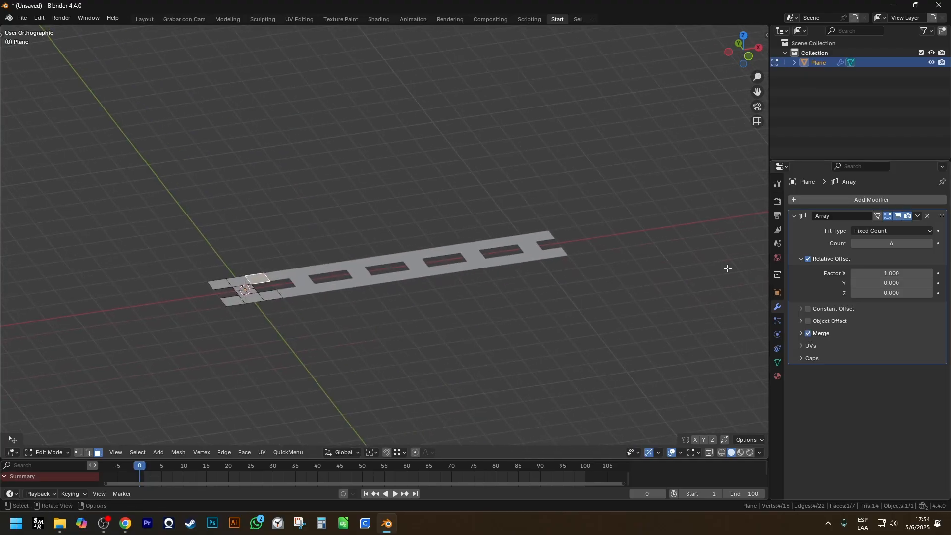
pyautogui.click(918, 217)
pyautogui.press('Tab')
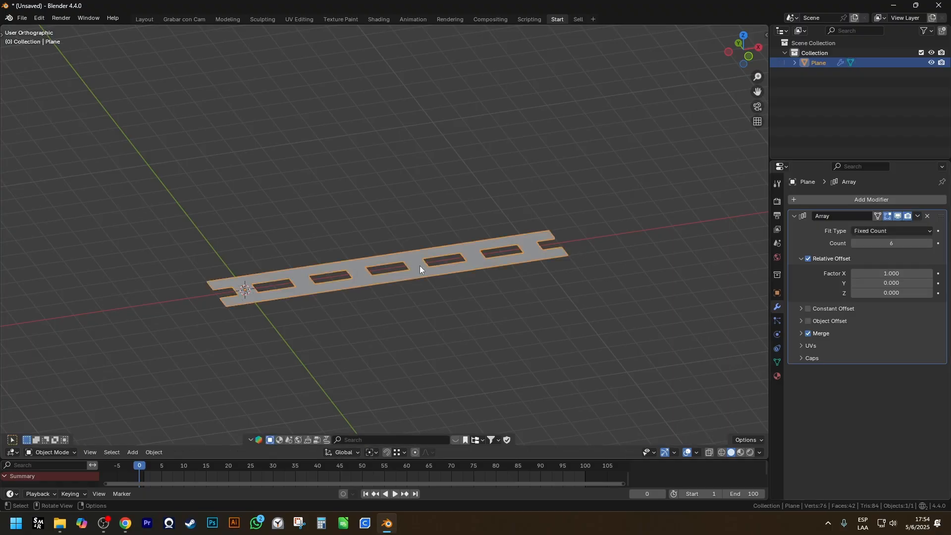
pyautogui.click(917, 218)
pyautogui.click(872, 227)
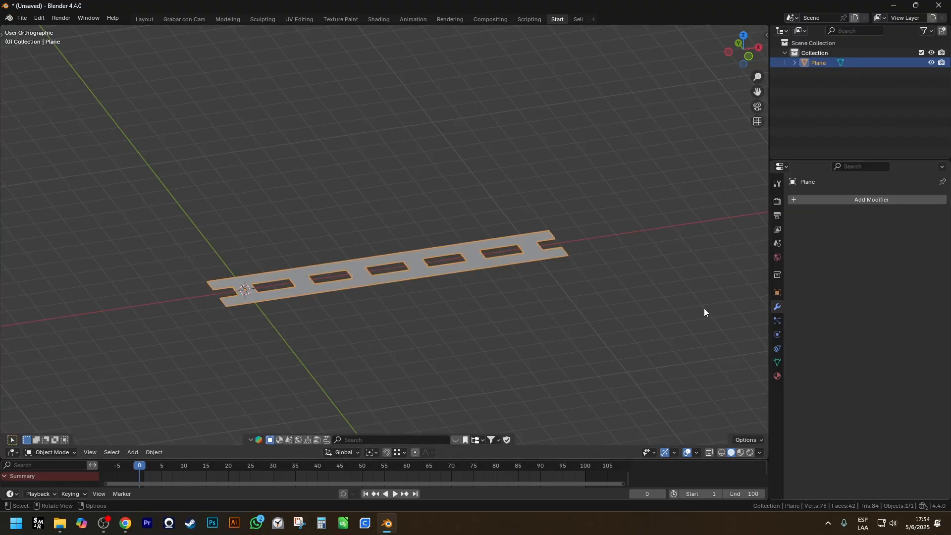
# - Try moving the seam edges between neighbouring segments in Edit Mode to test whether their vertices are merged
pyautogui.press('Tab')
pyautogui.scroll(5, 310, 281)
pyautogui.press('2')
pyautogui.keyDown('alt'); pyautogui.click(310, 281); pyautogui.keyUp('alt')
pyautogui.press('g')
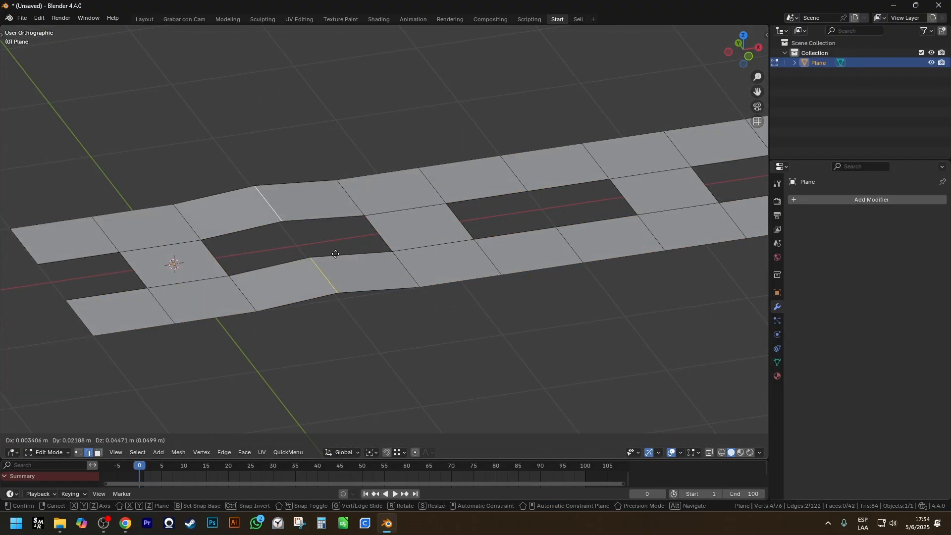
pyautogui.rightClick(376, 218)
pyautogui.keyDown('shift'); pyautogui.moveTo(588, 247); pyautogui.dragTo(389, 285, button='middle'); pyautogui.keyUp('shift')
pyautogui.click(365, 288)
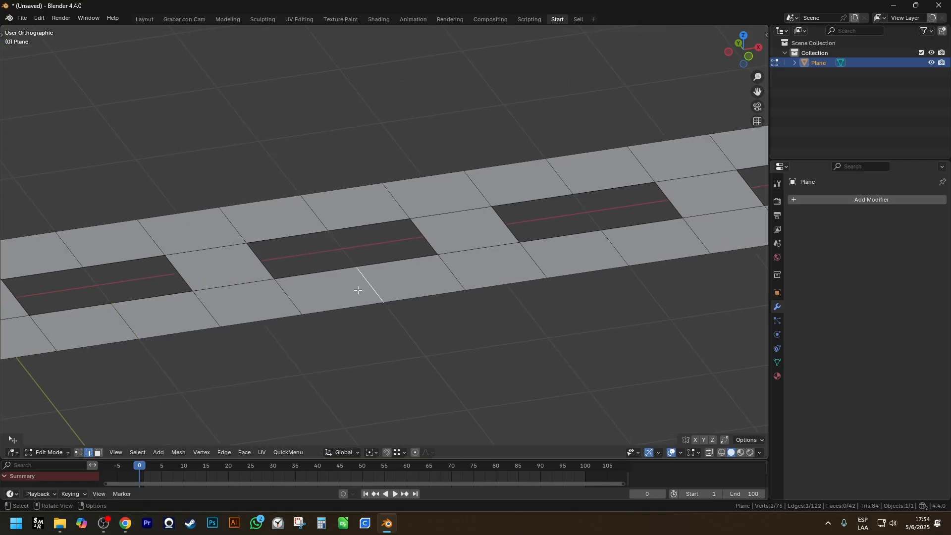
pyautogui.keyDown('shift'); pyautogui.click(315, 213); pyautogui.keyUp('shift')
pyautogui.press('g')
pyautogui.rightClick(319, 227)
# - Select all geometry linked to the seam edges, try moving it, and return to Object Mode
pyautogui.scroll(-7, 319, 297)
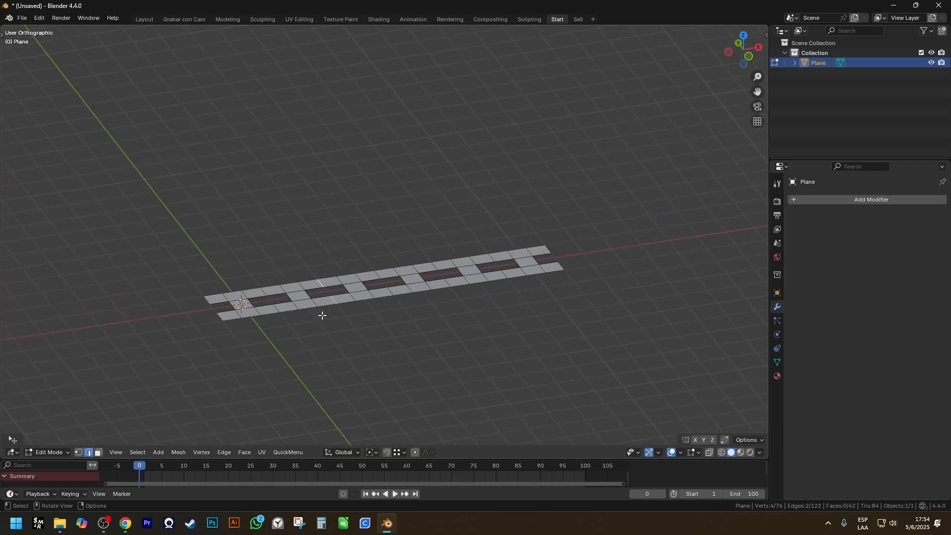
pyautogui.hotkey('ctrl', 'l')
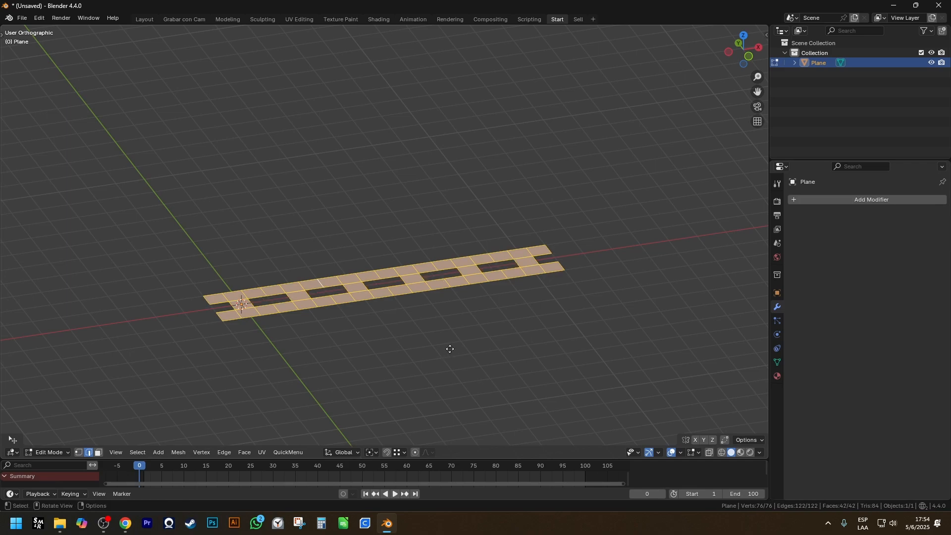
pyautogui.press('g')
pyautogui.rightClick(446, 317)
pyautogui.press('Tab')
pyautogui.keyDown('shift'); pyautogui.moveTo(433, 318); pyautogui.dragTo(573, 323, button='middle'); pyautogui.keyUp('shift')
pyautogui.scroll(5, 436, 294)
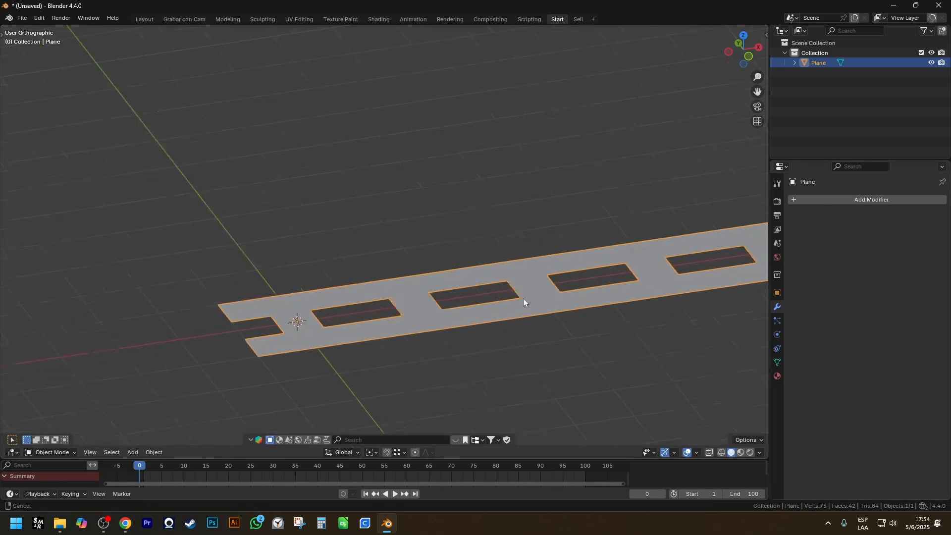
# - Show the strip edge-on in front view with wireframe shading
pyautogui.scroll(-4, 550, 301)
pyautogui.press('KP_1')
pyautogui.press('z')
pyautogui.click(300, 262)
pyautogui.scroll(2, 453, 298)
pyautogui.scroll(-1, 453, 298)
pyautogui.keyDown('shift'); pyautogui.moveTo(455, 293); pyautogui.dragTo(391, 268, button='middle'); pyautogui.keyUp('shift')
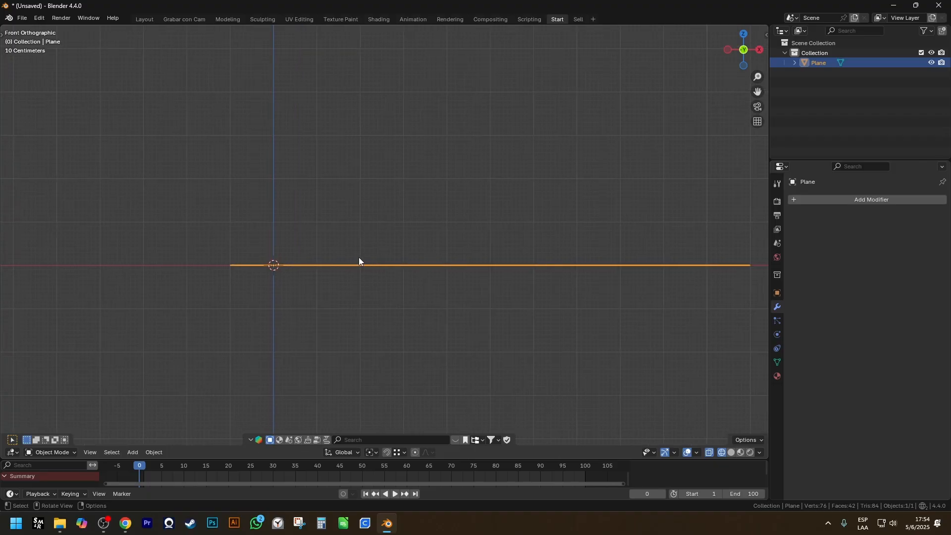
pyautogui.scroll(-2, 322, 233)
# - Delete the strip and undo the deletion
pyautogui.hotkey('shift', 'a')
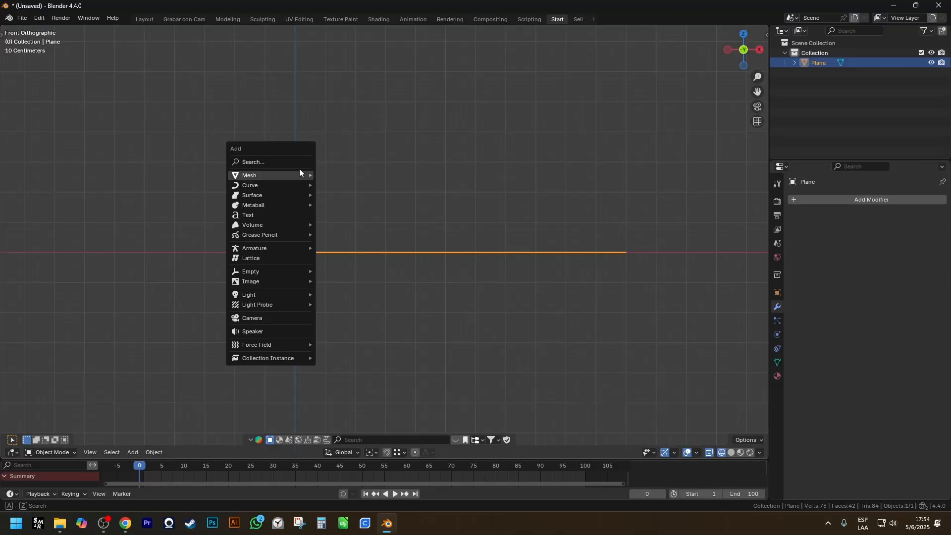
pyautogui.moveTo(381, 198); pyautogui.dragTo(378, 234, button='middle')
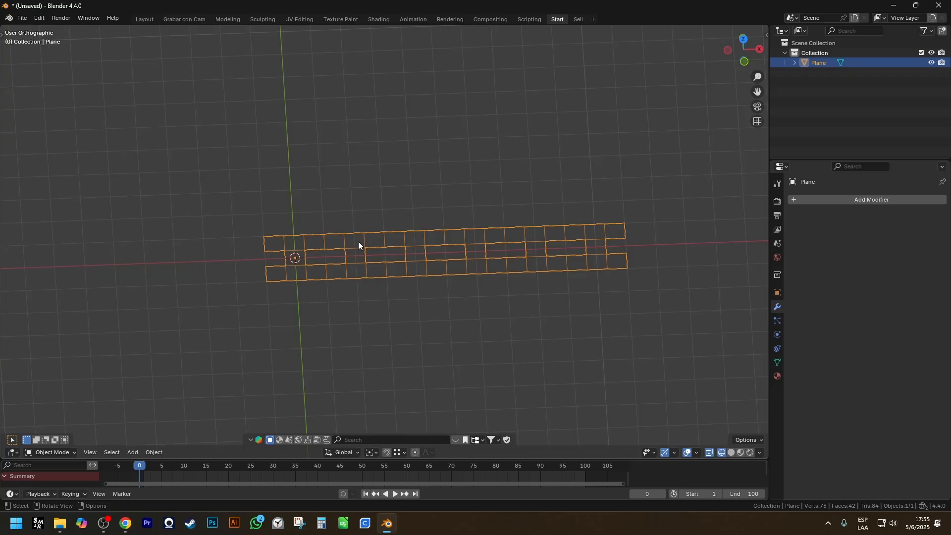
pyautogui.press('Delete')
pyautogui.hotkey('shift', 'a')
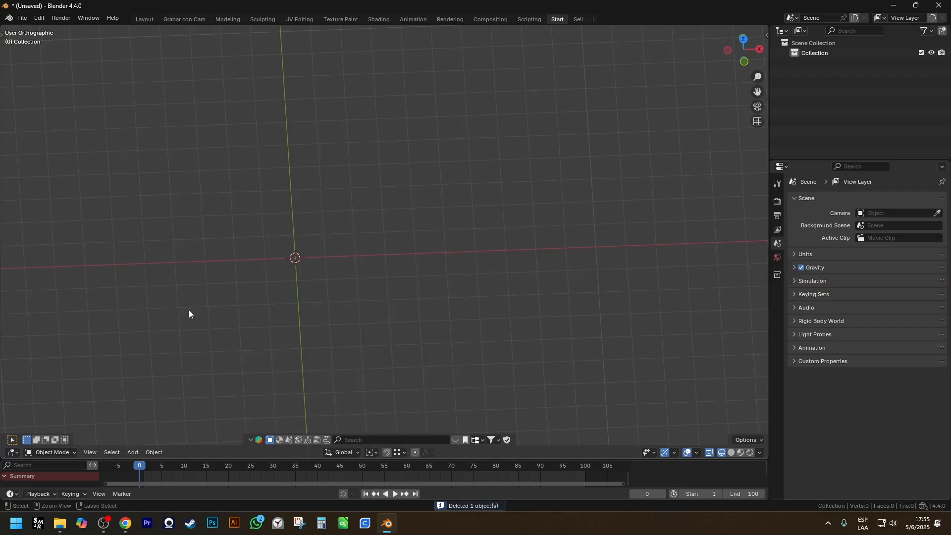
pyautogui.hotkey('ctrl', 'z')
# - Rotate the strip 90 degrees about the X axis and apply its object transform
pyautogui.write('rx90')
pyautogui.press('Return')
pyautogui.hotkey('ctrl', 'a')
pyautogui.click(410, 290)
pyautogui.moveTo(341, 276); pyautogui.dragTo(354, 293, button='middle')
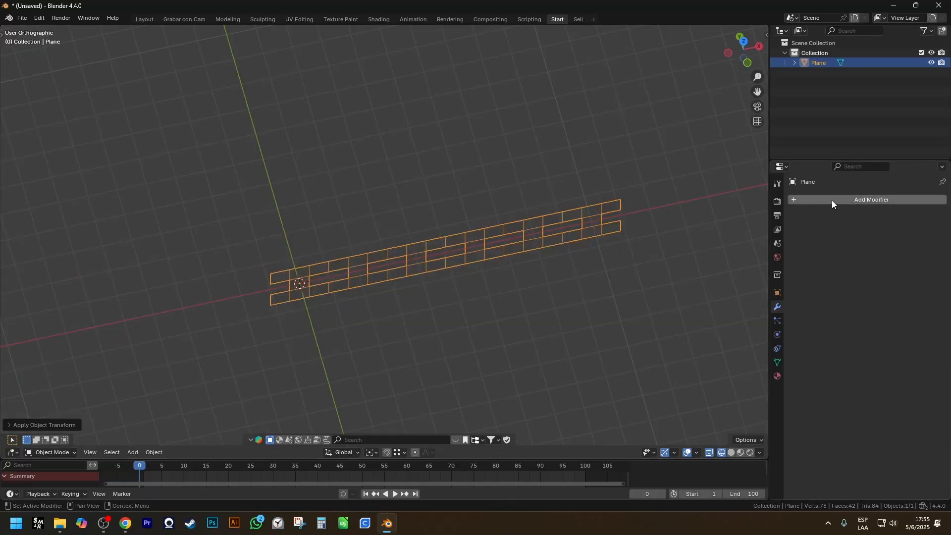
# - Show the strip's mesh in front view in Edit Mode and make the box selection tool available
pyautogui.press('Tab')
pyautogui.press('KP_1')
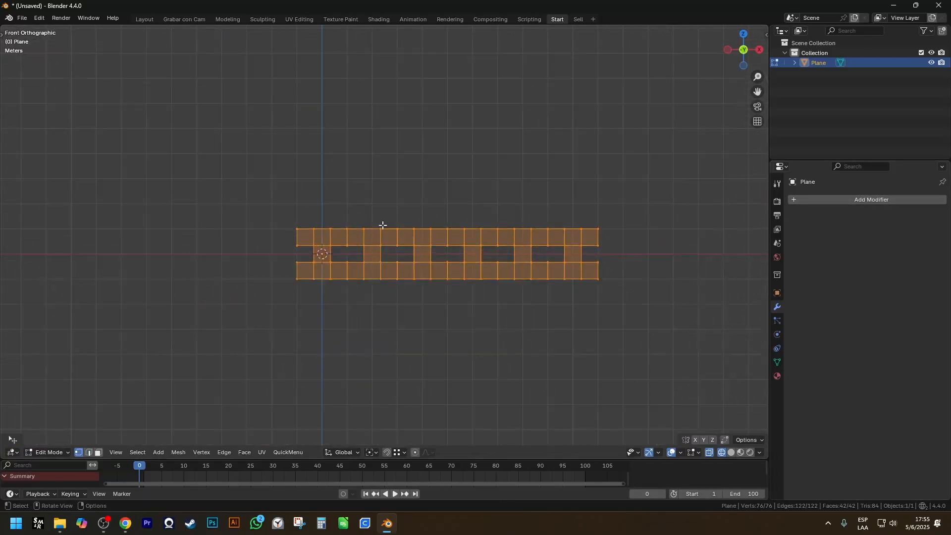
pyautogui.press('g')
pyautogui.press('Escape')
pyautogui.press('t')
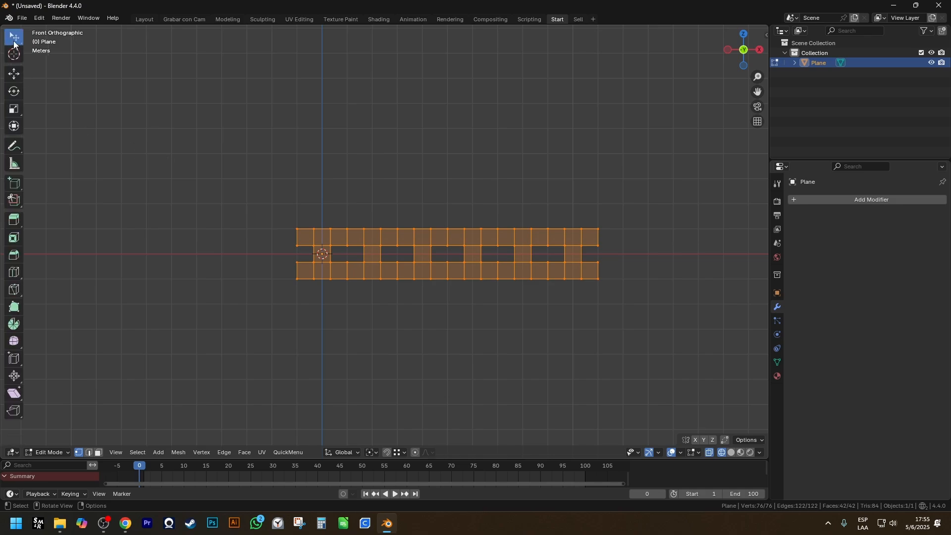
pyautogui.press('t')
pyautogui.press('t')
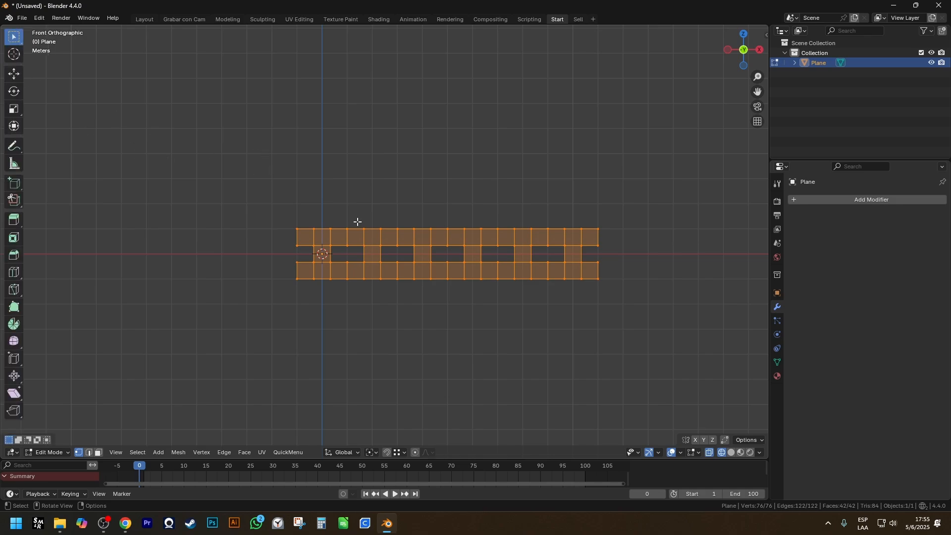
# - Delete all the repeated sections except the I-shape at the origin, then return to Object Mode in solid shading
pyautogui.moveTo(355, 217); pyautogui.dragTo(693, 354)
pyautogui.press('x')
pyautogui.click(589, 315)
pyautogui.hotkey('shift', 'z')
pyautogui.press('a')
pyautogui.scroll(5, 326, 243)
pyautogui.press('Tab')
# - Add an Array modifier to the I-shaped plane
pyautogui.press('q')
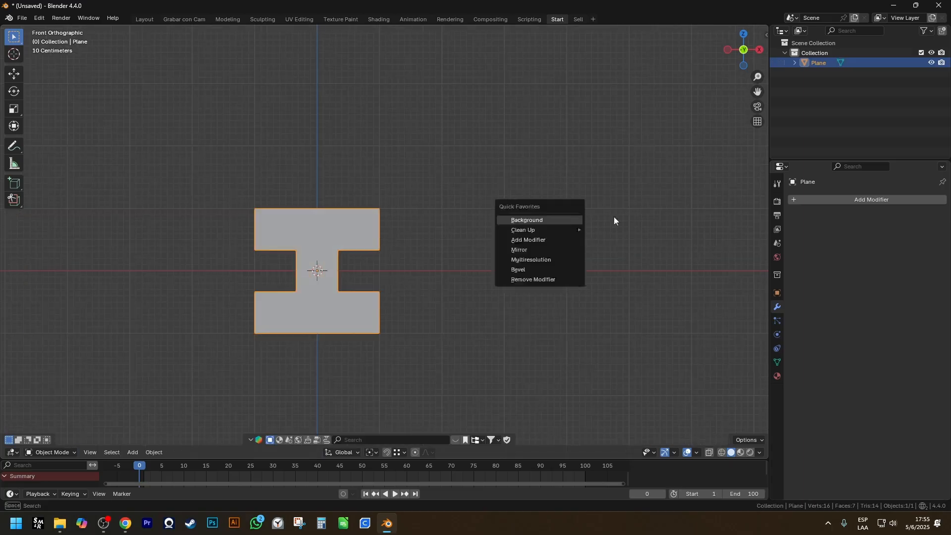
pyautogui.press('q')
pyautogui.click(832, 199)
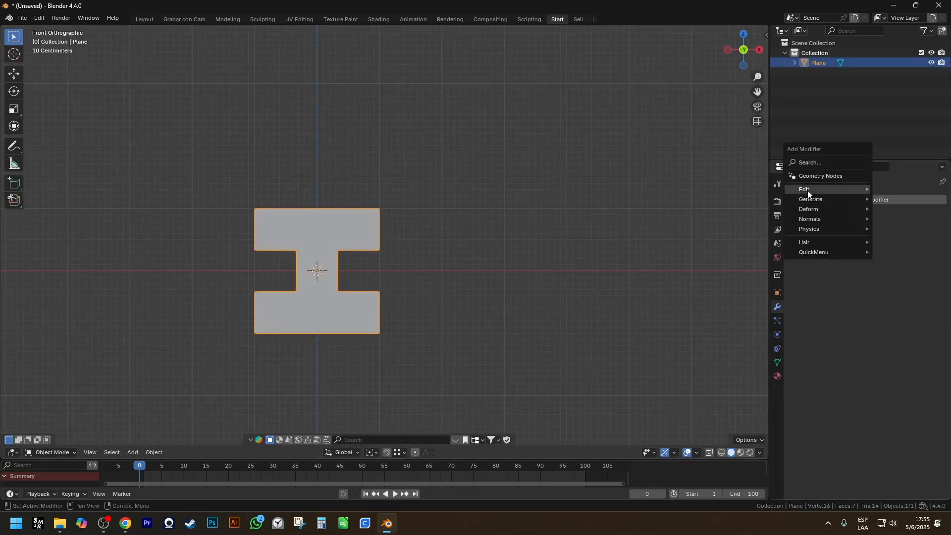
pyautogui.moveTo(809, 199)
pyautogui.click(748, 200)
pyautogui.moveTo(443, 246); pyautogui.dragTo(515, 298, button='middle')
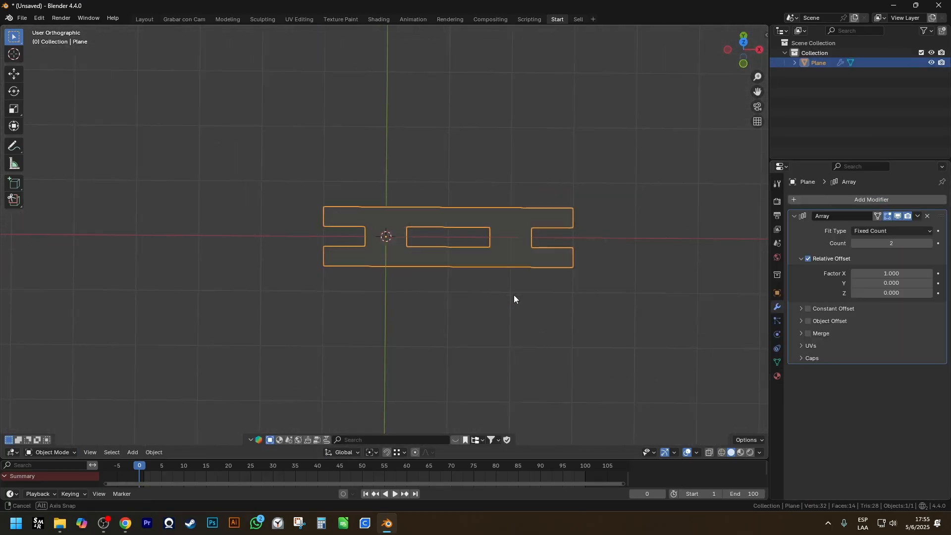
# - Add a Simple Deform modifier after the Array
pyautogui.click(861, 199)
pyautogui.moveTo(861, 197)
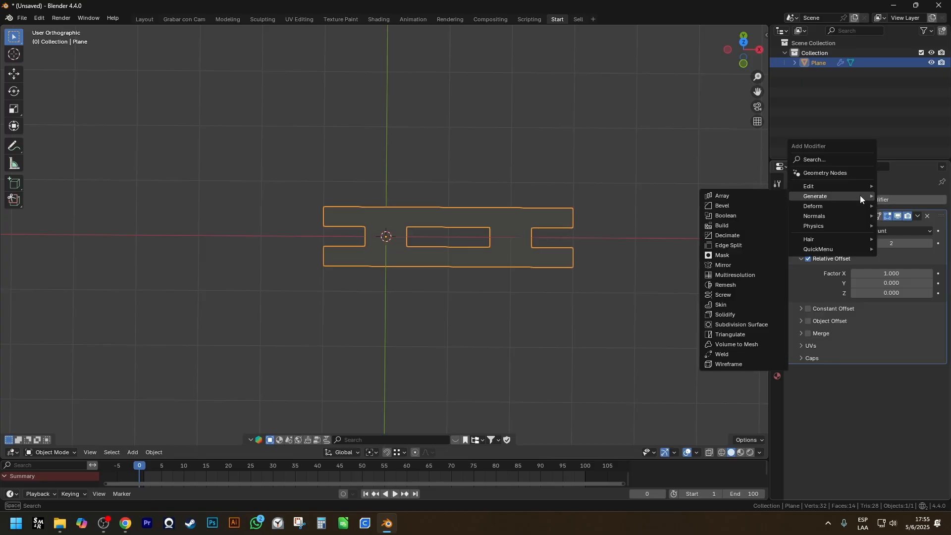
pyautogui.write('simple')
pyautogui.press('Return')
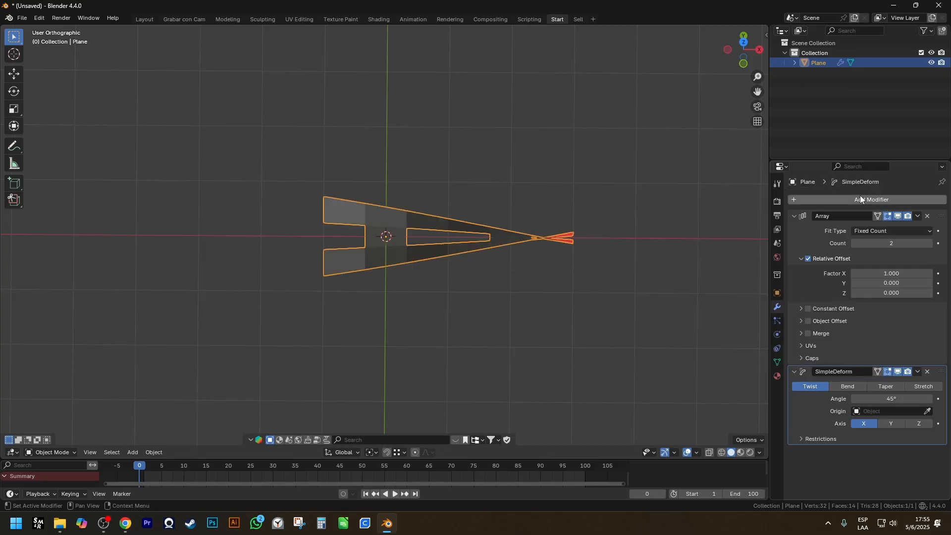
# - Set the Simple Deform modifier to Bend with a 360° angle around the Z axis
pyautogui.click(847, 387)
pyautogui.write('360')
pyautogui.press('Return')
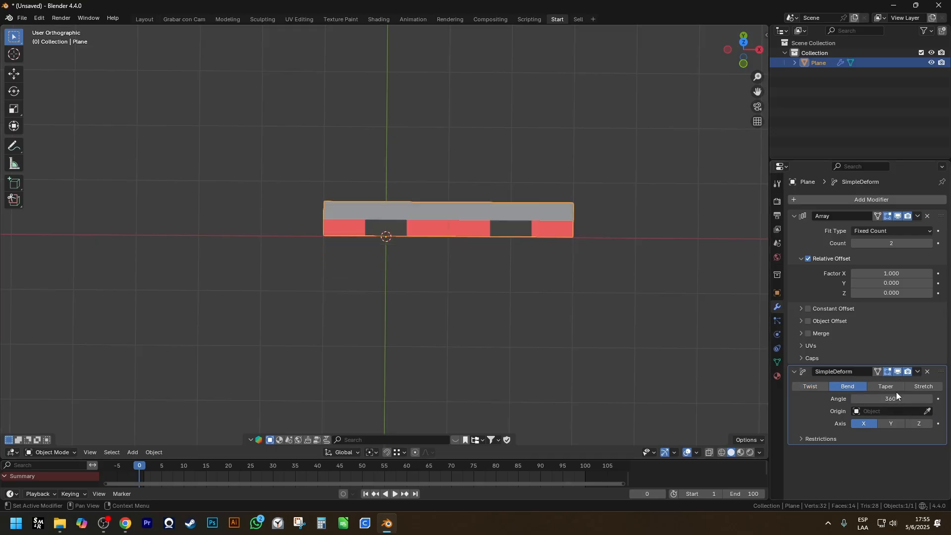
pyautogui.click(920, 423)
pyautogui.moveTo(588, 298); pyautogui.dragTo(507, 244, button='middle')
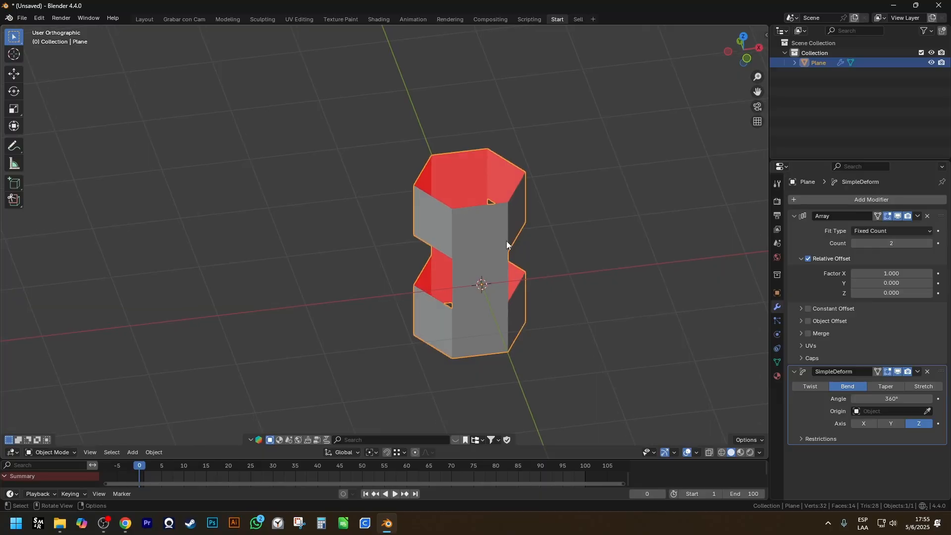
# - Set the Array count to 12 to form a full ring
pyautogui.click(929, 243)
pyautogui.click(930, 243)
pyautogui.click(929, 243)
pyautogui.tripleClick(930, 244)
pyautogui.tripleClick(930, 244)
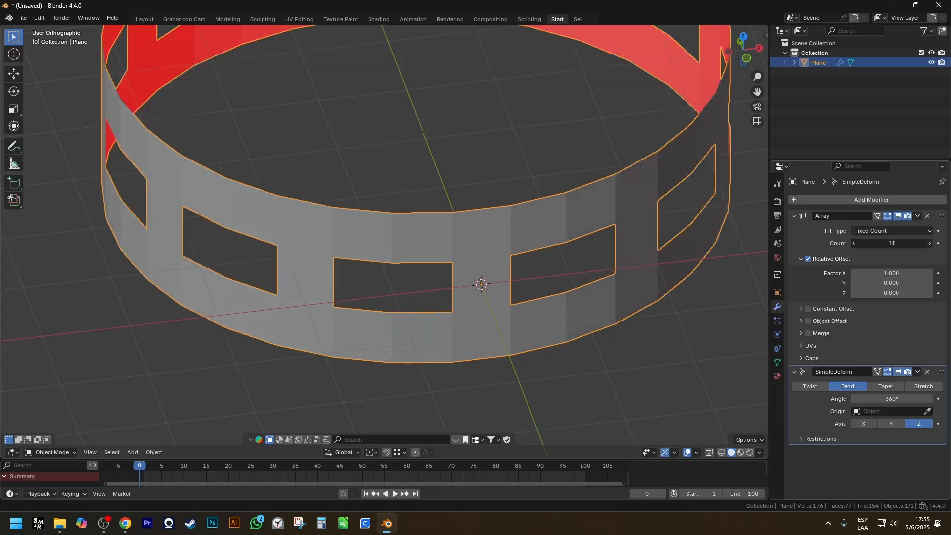
pyautogui.click(930, 244)
pyautogui.moveTo(520, 234)
pyautogui.keyDown('shift'); pyautogui.mouseDown(button='middle')
pyautogui.moveTo(423, 371)
pyautogui.moveTo(498, 359)
pyautogui.moveTo(490, 347)
pyautogui.mouseUp(button='middle'); pyautogui.keyUp('shift')
pyautogui.scroll(-4, 423, 372)
pyautogui.moveTo(342, 297)
pyautogui.mouseDown()
pyautogui.moveTo(403, 312)
pyautogui.moveTo(518, 159)
pyautogui.moveTo(296, 144)
pyautogui.moveTo(263, 260)
pyautogui.moveTo(342, 312)
pyautogui.mouseUp()
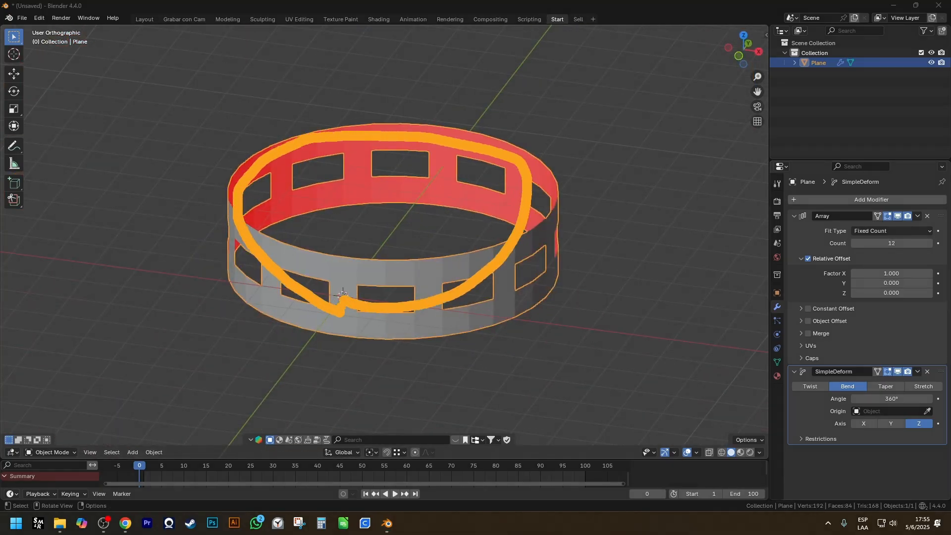
# - Add a level 2 Subdivision Surface to the ring and frame the gaps between neighbouring copies
pyautogui.moveTo(341, 307)
pyautogui.mouseDown(button='middle')
pyautogui.moveTo(466, 280)
pyautogui.moveTo(512, 241)
pyautogui.moveTo(558, 227)
pyautogui.mouseUp(button='middle')
pyautogui.hotkey('ctrl', '2')
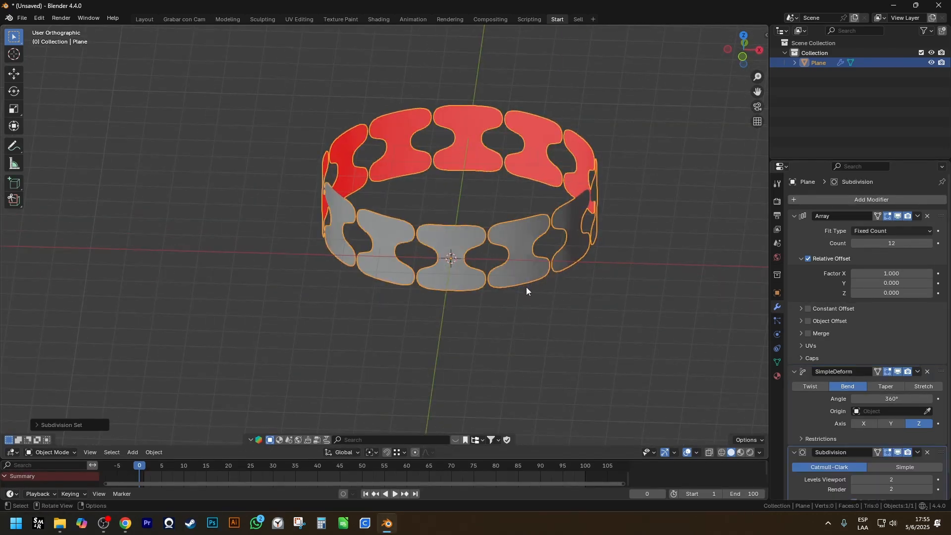
pyautogui.scroll(-2, 853, 453)
pyautogui.scroll(2, 813, 342)
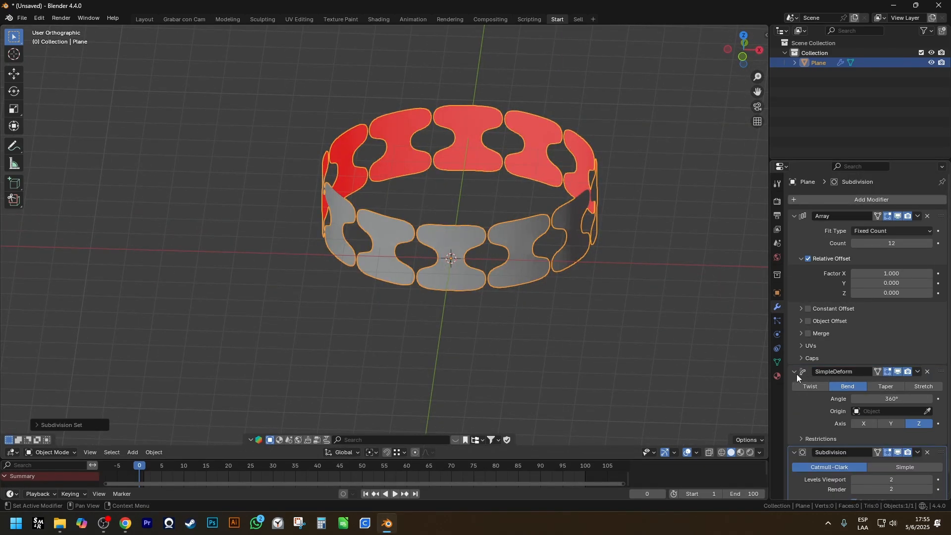
pyautogui.scroll(5, 467, 260)
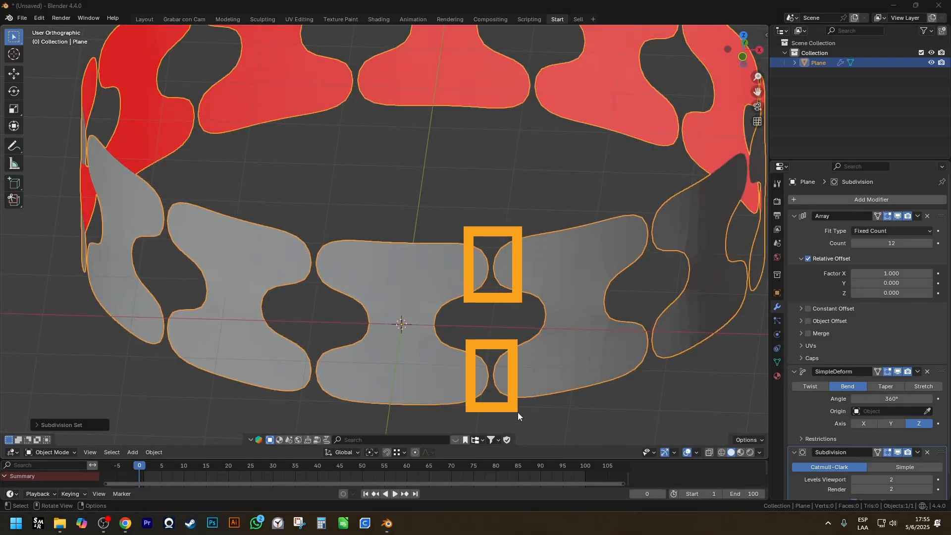
# - Enable Merge on the Array modifier and frame the gap between the ring's first and last copies
pyautogui.click(809, 334)
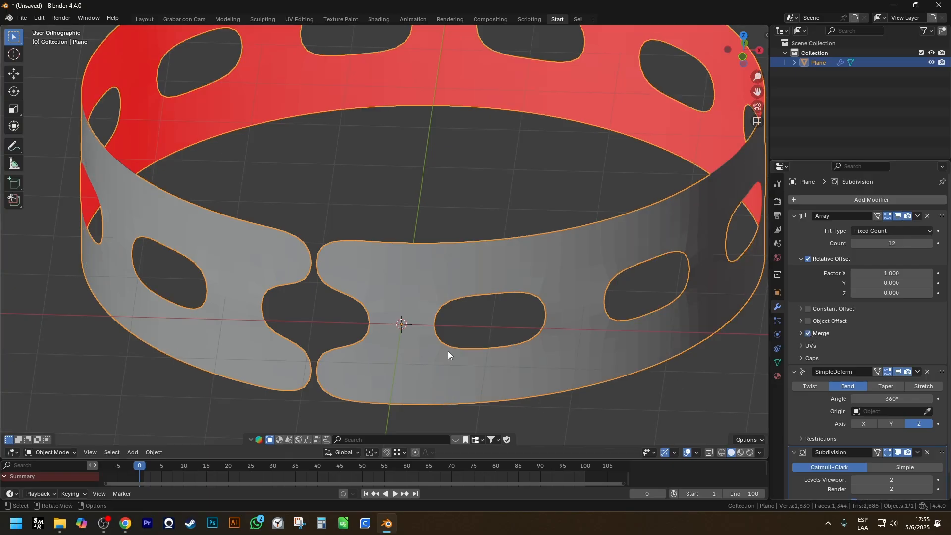
pyautogui.moveTo(448, 351); pyautogui.dragTo(483, 234, button='middle')
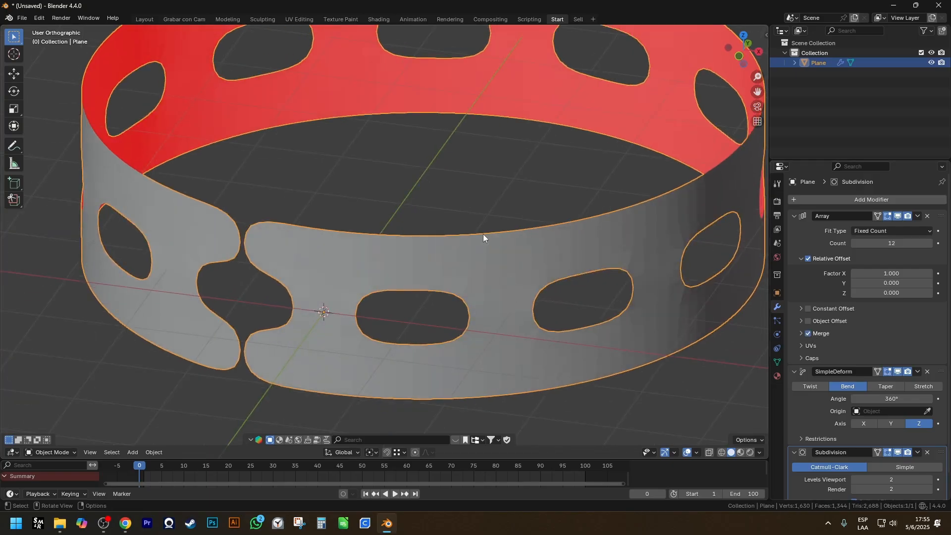
pyautogui.moveTo(210, 273); pyautogui.dragTo(290, 206, button='middle')
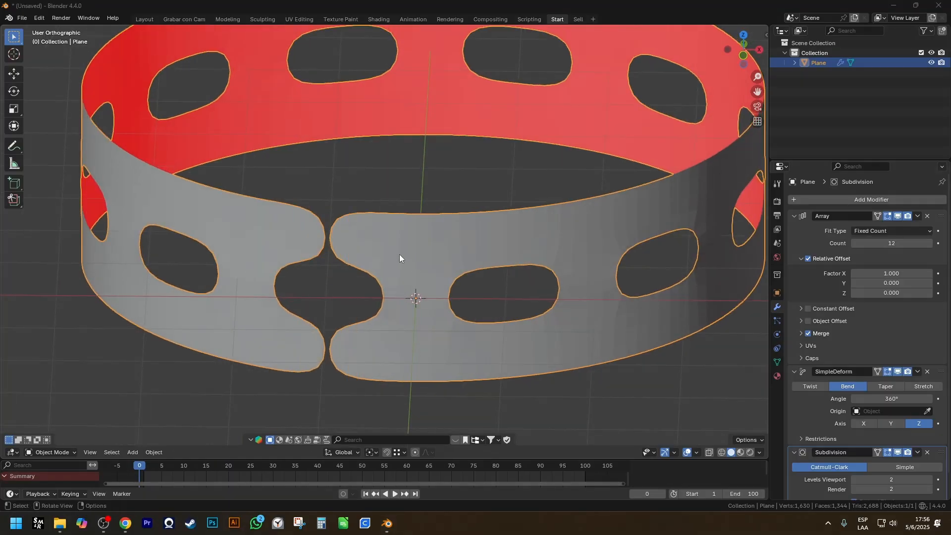
pyautogui.scroll(-1, 400, 255)
pyautogui.moveTo(400, 240); pyautogui.dragTo(404, 215, button='middle')
# - Examine the base I-shape's end edges at the open seam in Edit Mode, then return to Object Mode
pyautogui.press('Tab')
pyautogui.scroll(2, 387, 213)
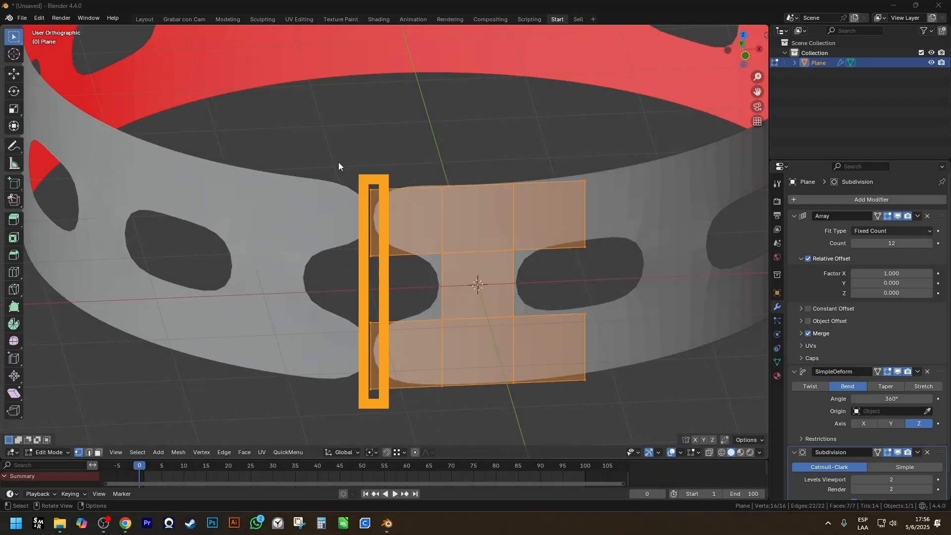
pyautogui.moveTo(339, 160); pyautogui.dragTo(381, 424)
pyautogui.press('Escape')
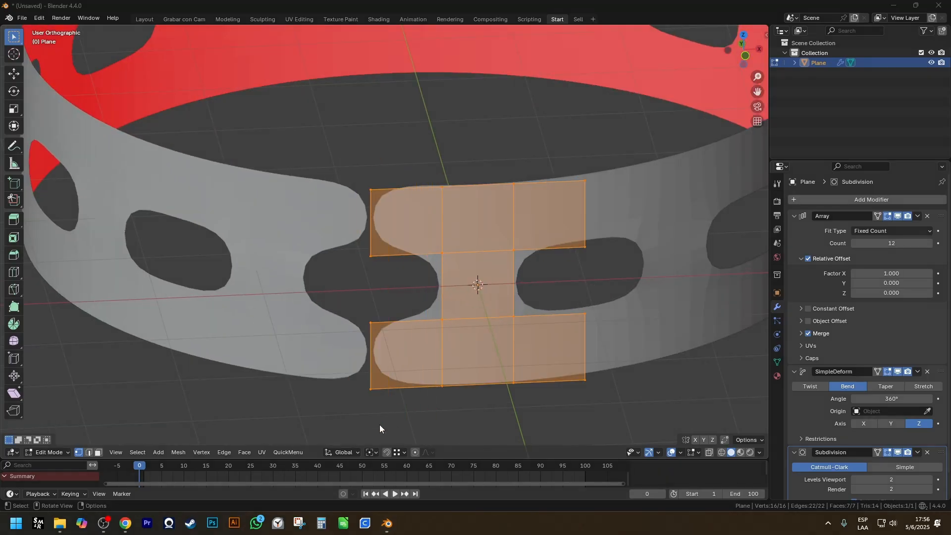
pyautogui.scroll(-2, 354, 220)
pyautogui.keyDown('shift'); pyautogui.moveTo(363, 211); pyautogui.dragTo(381, 174, button='middle'); pyautogui.keyUp('shift')
pyautogui.press('Tab')
# - Expand the Array's Merge settings and enable First and Last Copies
pyautogui.click(800, 333)
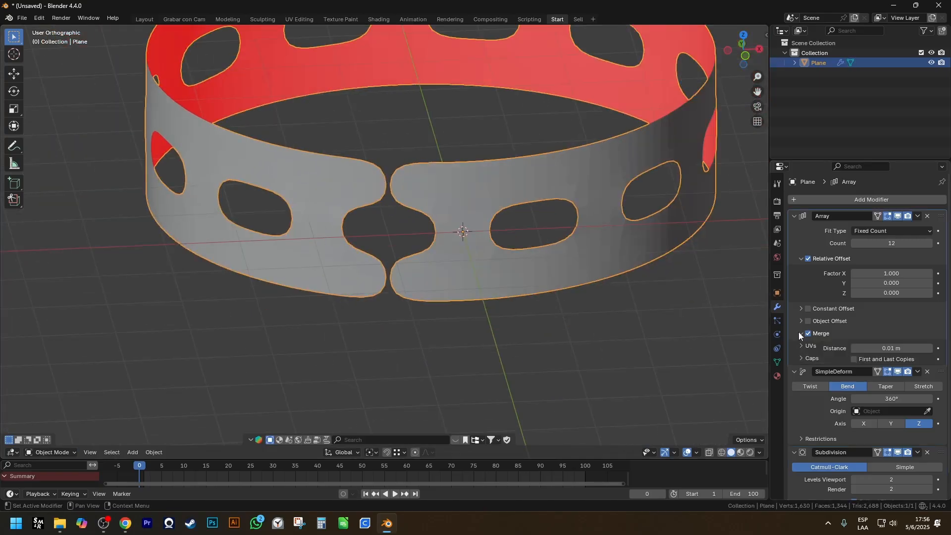
pyautogui.scroll(3, 596, 321)
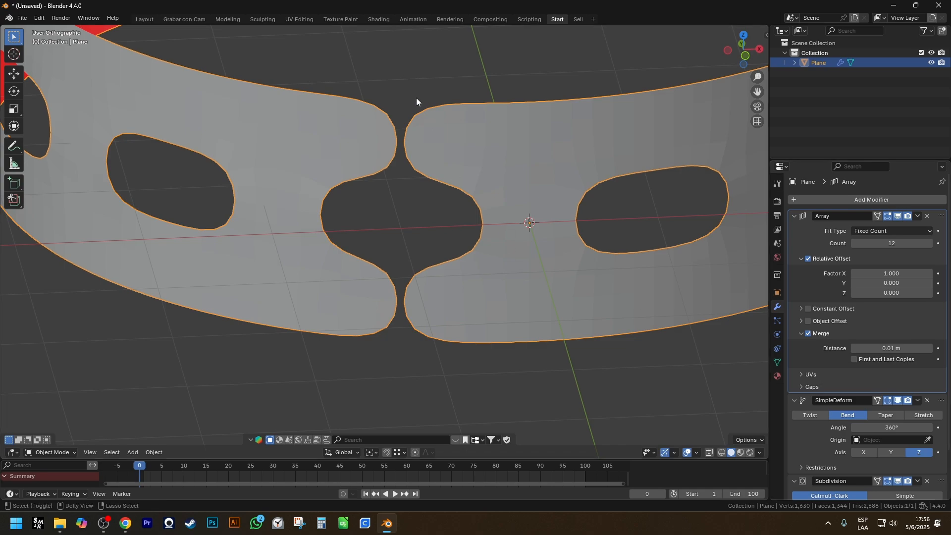
pyautogui.moveTo(402, 85)
pyautogui.mouseDown()
pyautogui.moveTo(684, 362)
pyautogui.moveTo(644, 364)
pyautogui.mouseUp()
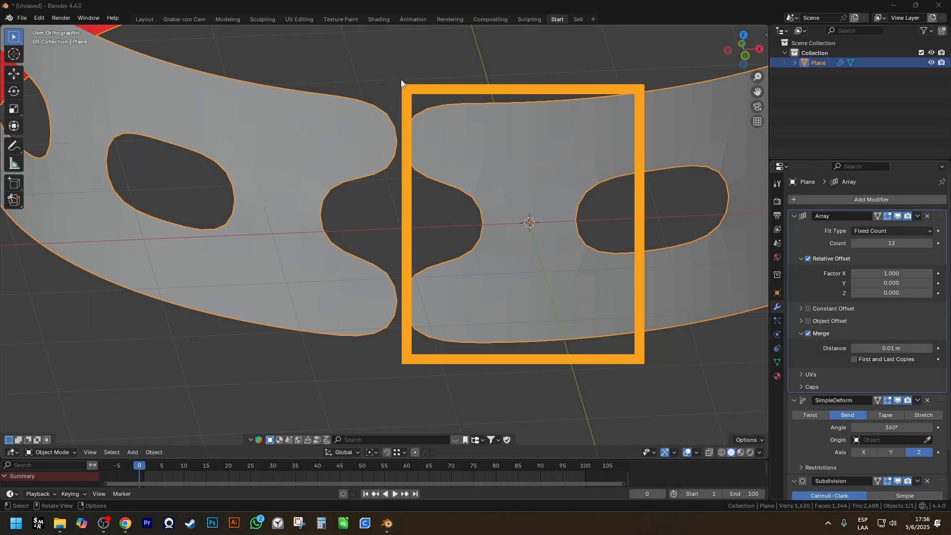
pyautogui.moveTo(405, 65)
pyautogui.mouseDown()
pyautogui.moveTo(357, 167)
pyautogui.moveTo(141, 351)
pyautogui.mouseUp()
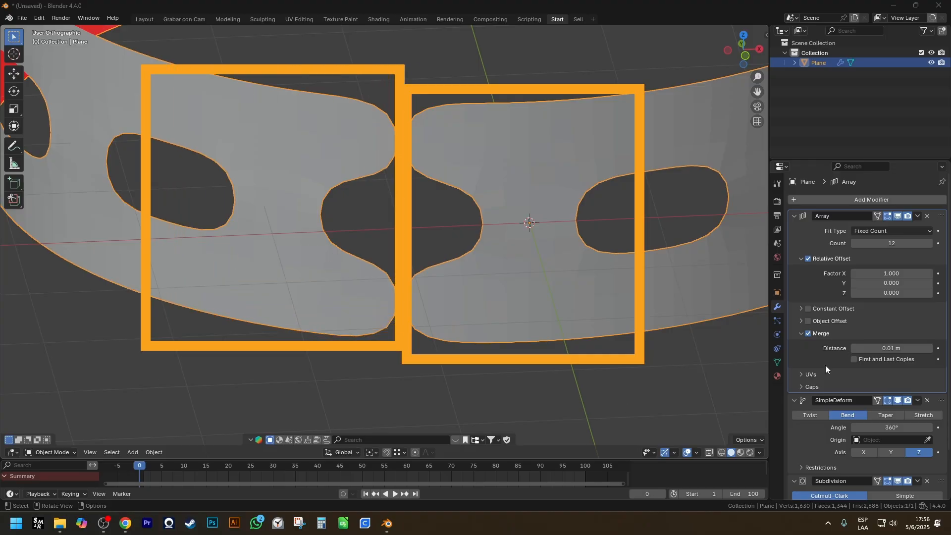
pyautogui.click(854, 359)
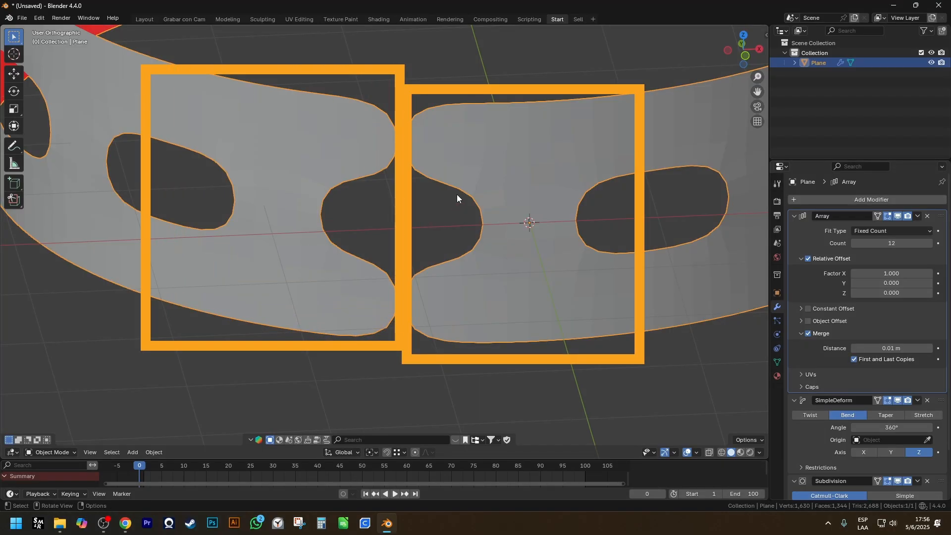
pyautogui.scroll(-5, 459, 193)
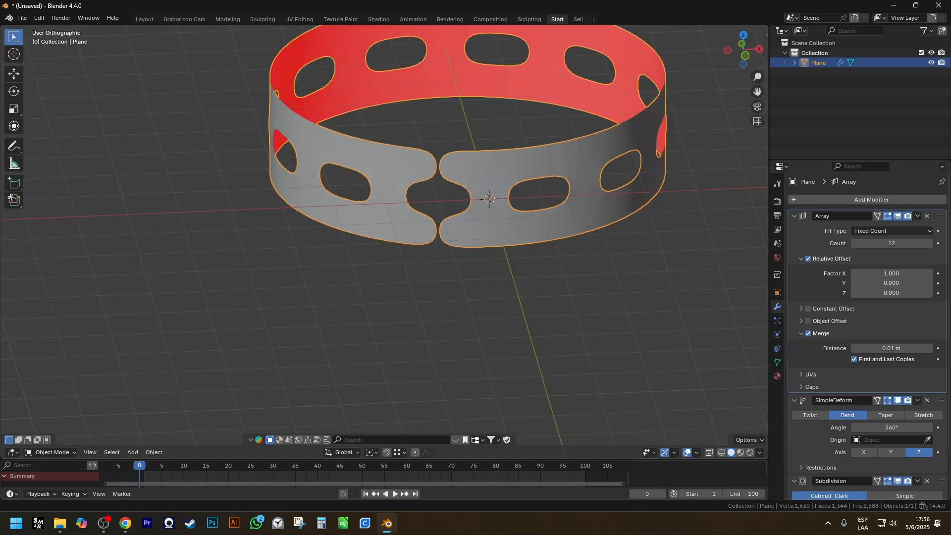
# - Try placing the Simple Deform modifier above the Array modifier in the stack
pyautogui.moveTo(942, 400)
pyautogui.mouseDown()
pyautogui.moveTo(942, 211)
pyautogui.moveTo(942, 401)
pyautogui.moveTo(942, 305)
pyautogui.moveTo(941, 385)
pyautogui.mouseUp()
pyautogui.scroll(5, 400, 183)
pyautogui.scroll(-2, 935, 436)
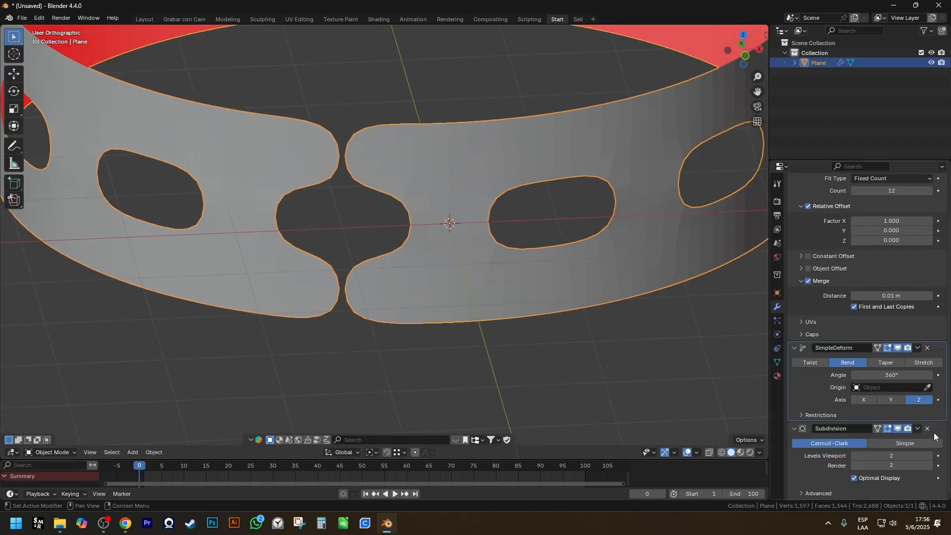
pyautogui.moveTo(941, 348); pyautogui.dragTo(936, 183)
pyautogui.moveTo(941, 345); pyautogui.dragTo(937, 168)
pyautogui.scroll(-2, 933, 333)
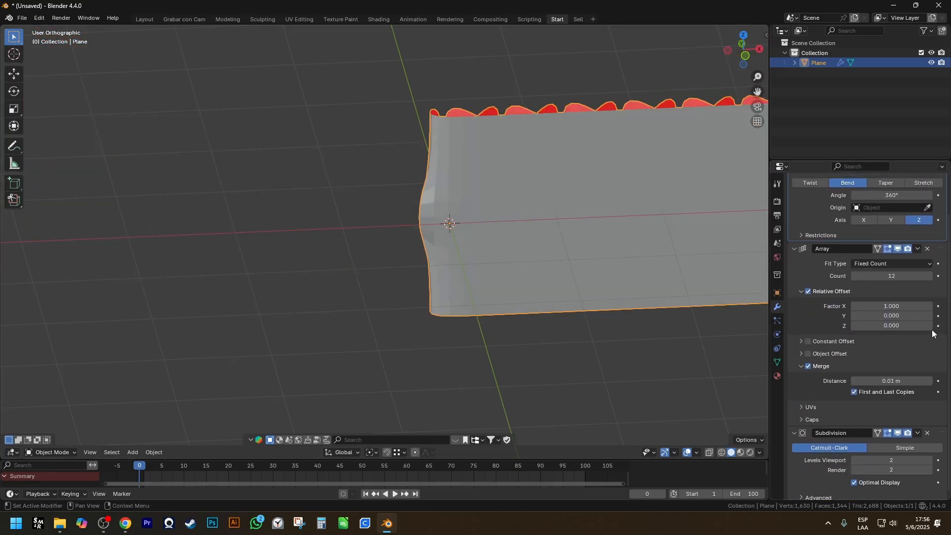
pyautogui.scroll(3, 930, 208)
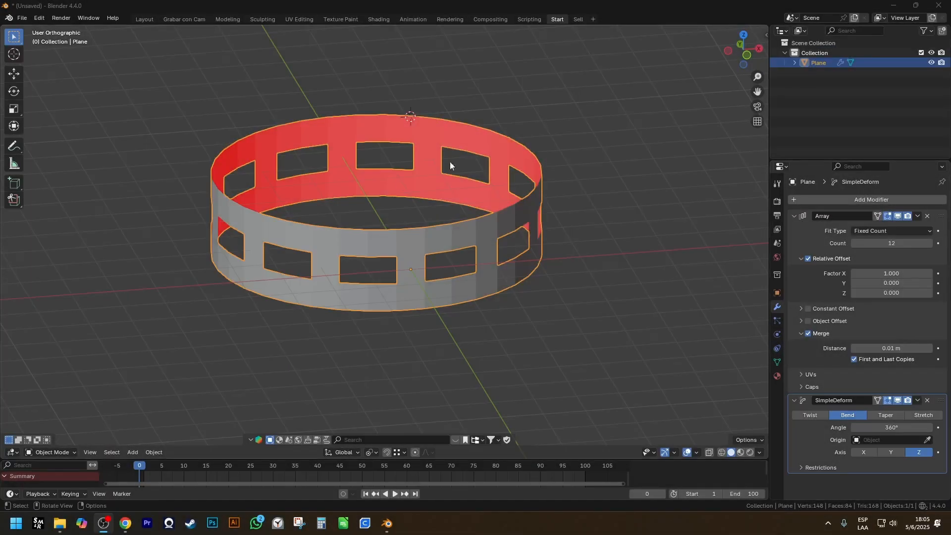
# - In Edit Mode, select the two vertical edges at the start of the base I-shape
pyautogui.press('Tab')
pyautogui.scroll(5, 403, 289)
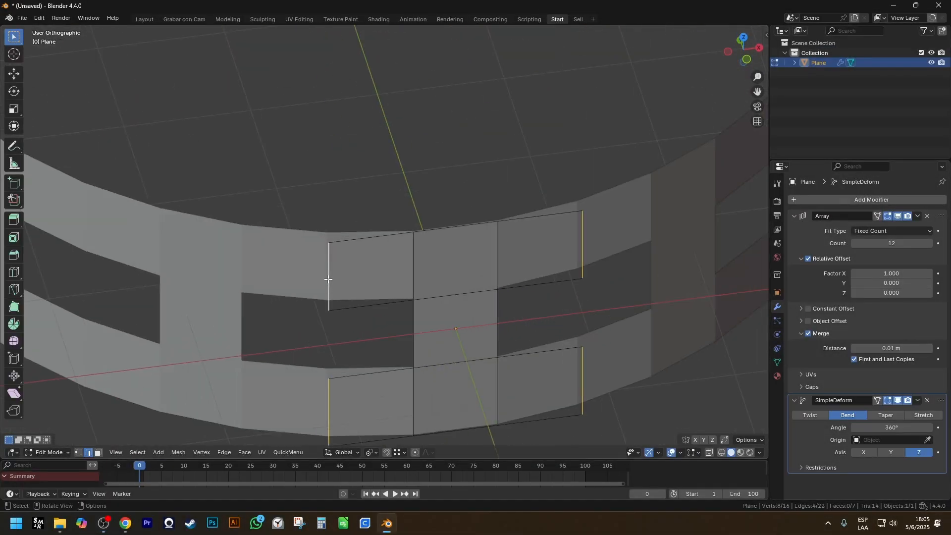
pyautogui.click(328, 279)
pyautogui.keyDown('shift'); pyautogui.moveTo(322, 388); pyautogui.dragTo(356, 342, button='middle'); pyautogui.keyUp('shift')
pyautogui.keyDown('shift'); pyautogui.click(359, 363); pyautogui.keyUp('shift')
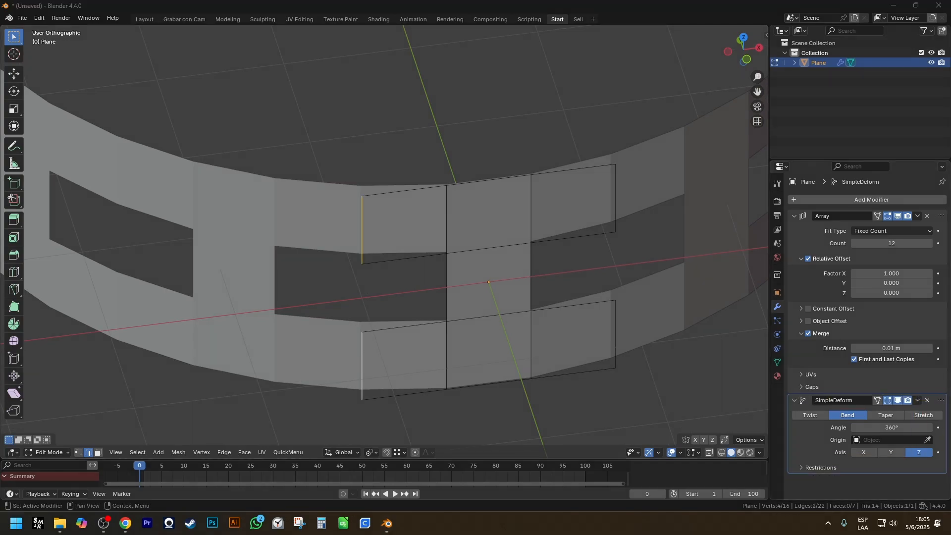
# - Remove the Simple Deform modifier from the plane
pyautogui.click(928, 401)
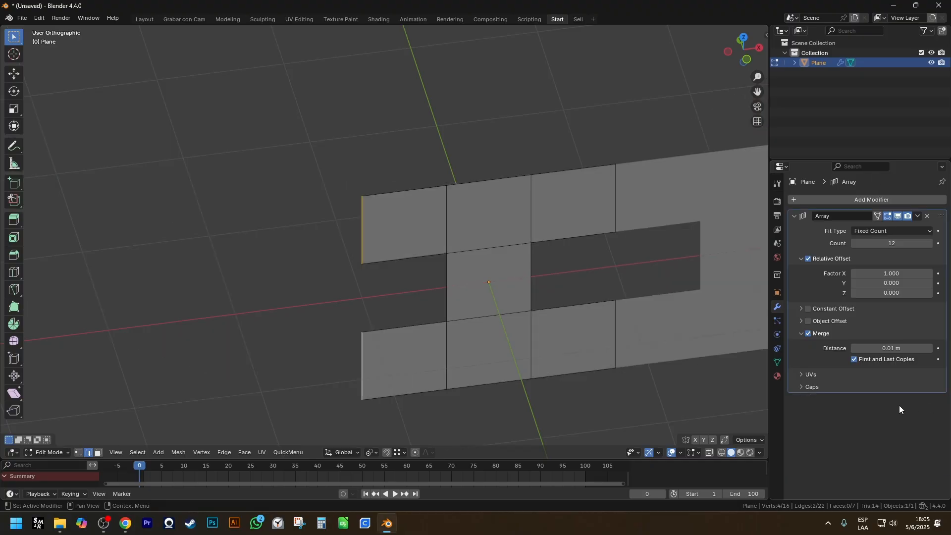
pyautogui.scroll(-5, 466, 342)
pyautogui.moveTo(667, 300); pyautogui.dragTo(656, 364, button='middle')
pyautogui.moveTo(611, 320)
pyautogui.keyDown('shift'); pyautogui.mouseDown(button='middle')
pyautogui.moveTo(583, 304)
pyautogui.moveTo(534, 320)
pyautogui.moveTo(457, 226)
pyautogui.mouseUp(button='middle'); pyautogui.keyUp('shift')
# - Using top view and wireframe shading, move all of the plane's geometry along negative Y, away from its origin
pyautogui.press('Tab')
pyautogui.press('z')
pyautogui.scroll(-6, 476, 322)
pyautogui.press('Tab')
pyautogui.press('g')
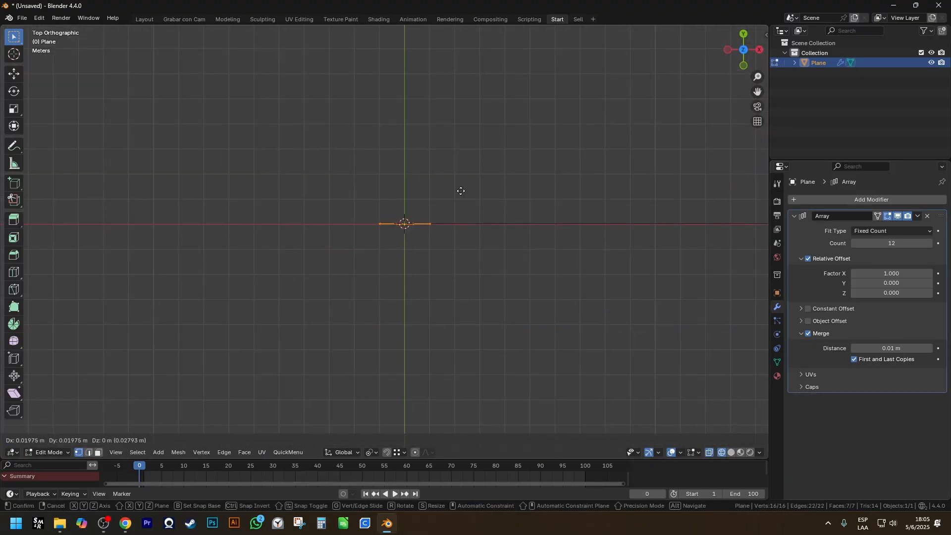
pyautogui.press('y')
pyautogui.click(448, 303)
# - Return to Object Mode in solid shading with the 3D cursor reset to the world origin
pyautogui.hotkey('shift', 'z')
pyautogui.moveTo(447, 302)
pyautogui.mouseDown(button='middle')
pyautogui.moveTo(504, 246)
pyautogui.moveTo(503, 257)
pyautogui.moveTo(425, 246)
pyautogui.moveTo(465, 257)
pyautogui.mouseUp(button='middle')
pyautogui.hotkey('shift', 'c')
pyautogui.scroll(5, 241, 215)
pyautogui.press('Tab')
pyautogui.keyDown('shift'); pyautogui.moveTo(234, 239); pyautogui.dragTo(313, 232, button='middle'); pyautogui.keyUp('shift')
# - Add a Plain Axes Empty at the world origin, and reselect the I-shaped plane
pyautogui.hotkey('shift', 'a')
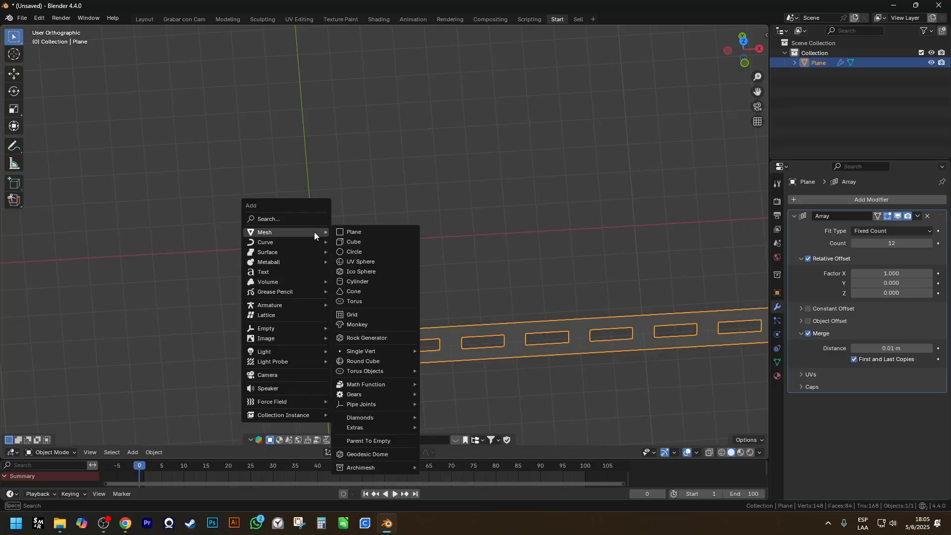
pyautogui.moveTo(274, 327)
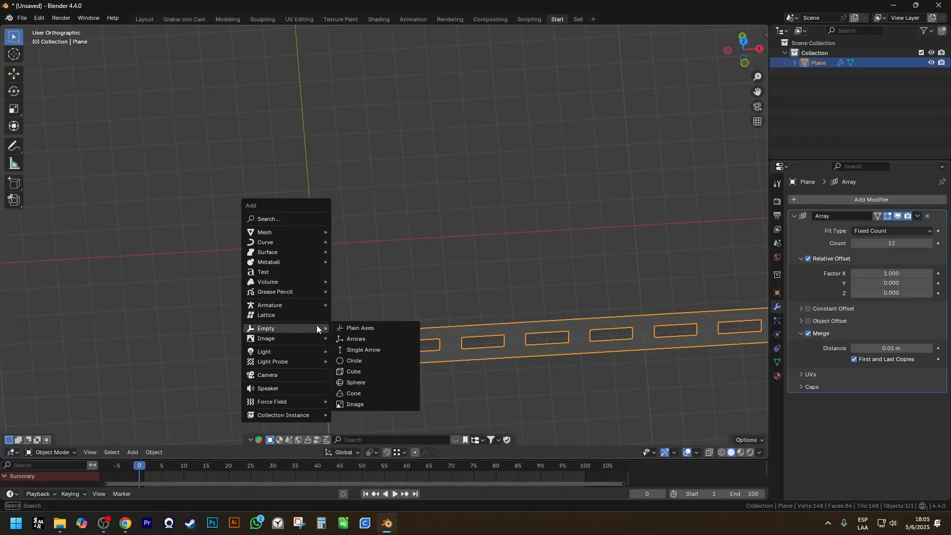
pyautogui.click(382, 328)
pyautogui.press('KP_7')
pyautogui.click(355, 369)
pyautogui.moveTo(364, 365); pyautogui.dragTo(365, 327, button='middle')
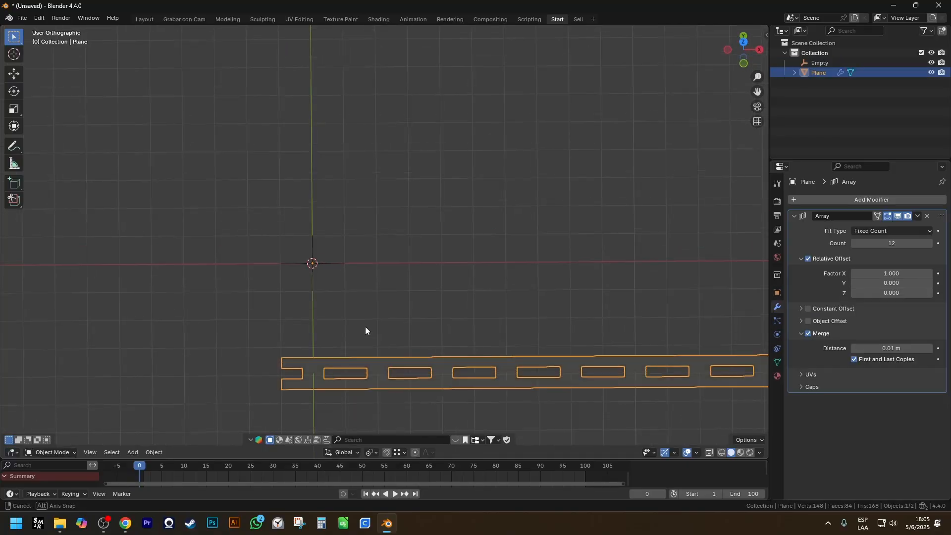
# - In the plane's Array modifier, turn off Relative Offset and enable Object Offset with the Empty as its object
pyautogui.click(809, 259)
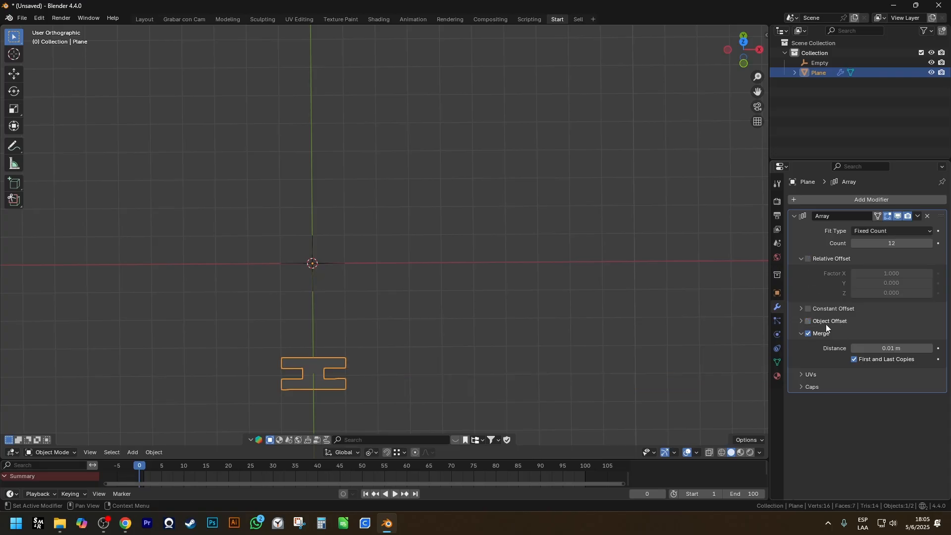
pyautogui.click(808, 321)
pyautogui.click(927, 336)
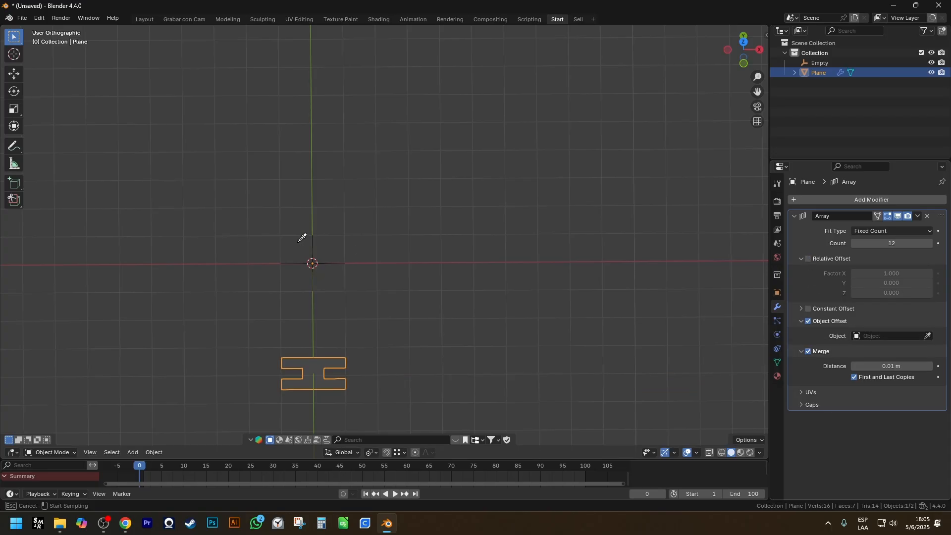
pyautogui.click(310, 267)
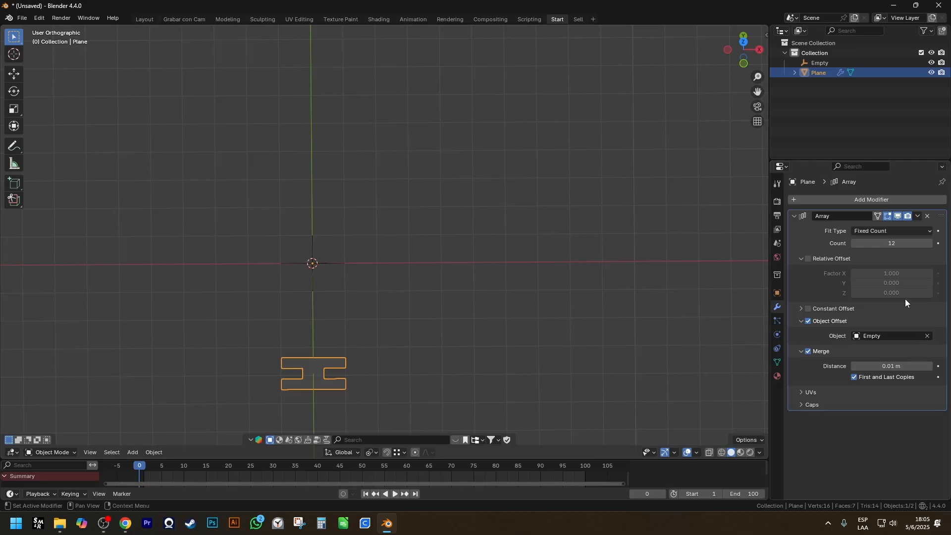
# - Rotate the Empty about the global Z axis to about 28.6° so that neighbouring copies meet edge to edge
pyautogui.click(333, 259)
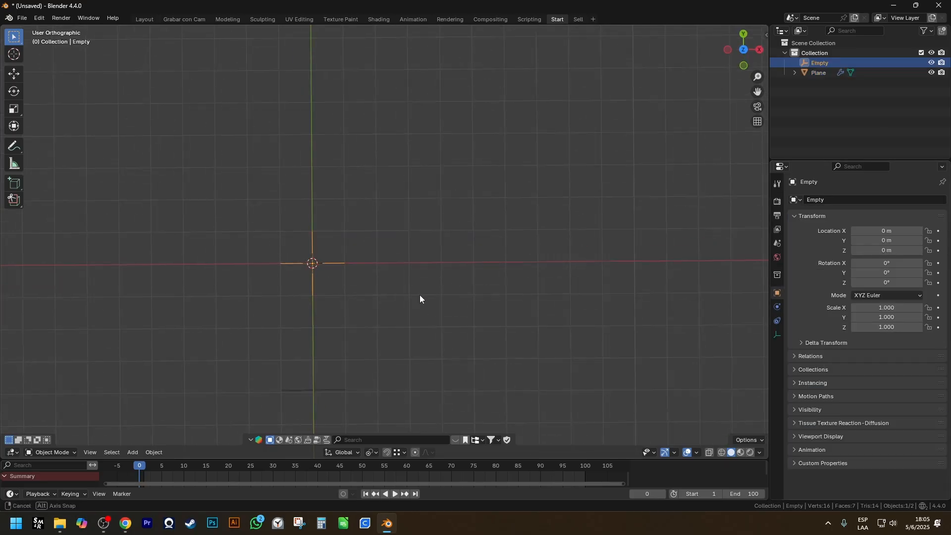
pyautogui.moveTo(420, 295); pyautogui.dragTo(420, 265, button='middle')
pyautogui.press('r')
pyautogui.press('z')
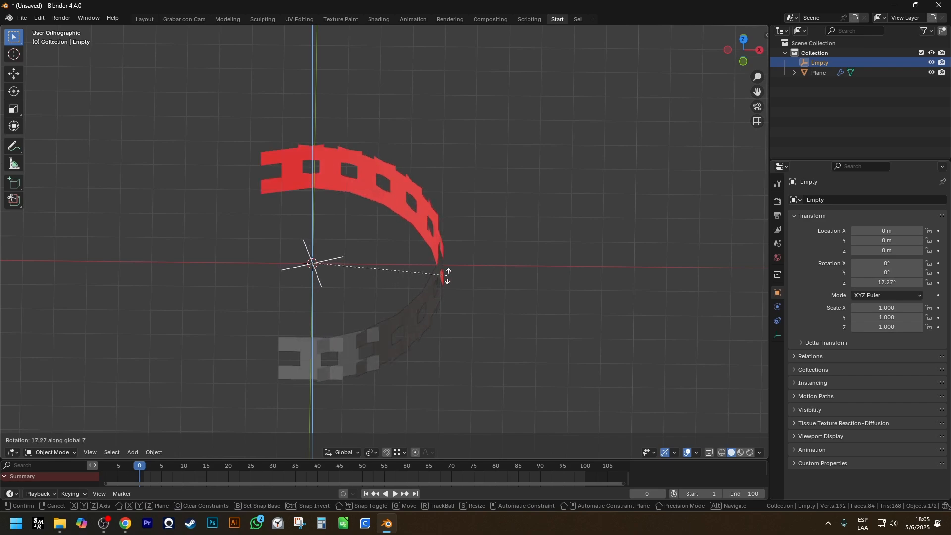
pyautogui.click(448, 161)
pyautogui.scroll(10, 343, 255)
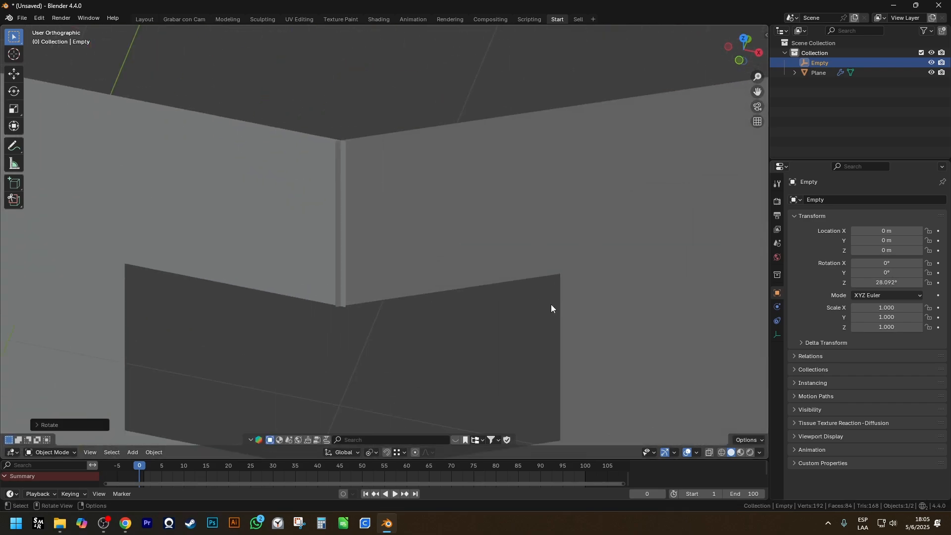
pyautogui.press('r')
pyautogui.press('z')
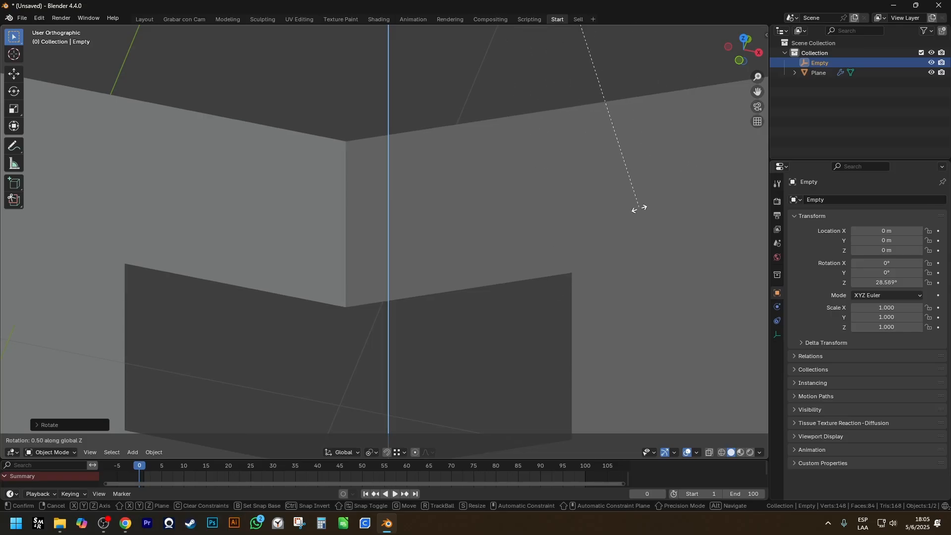
pyautogui.click(658, 185)
# - Select the plane and raise the Array modifier's count to 13
pyautogui.click(594, 194)
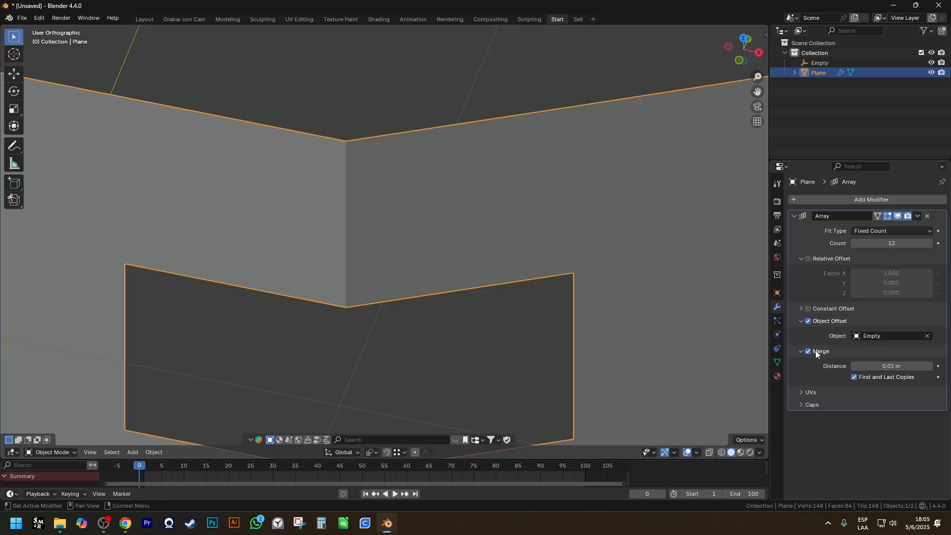
pyautogui.scroll(-10, 216, 239)
pyautogui.keyDown('shift'); pyautogui.moveTo(216, 239); pyautogui.dragTo(453, 255, button='middle'); pyautogui.keyUp('shift')
pyautogui.moveTo(325, 214); pyautogui.dragTo(369, 215, button='middle')
pyautogui.scroll(1, 755, 238)
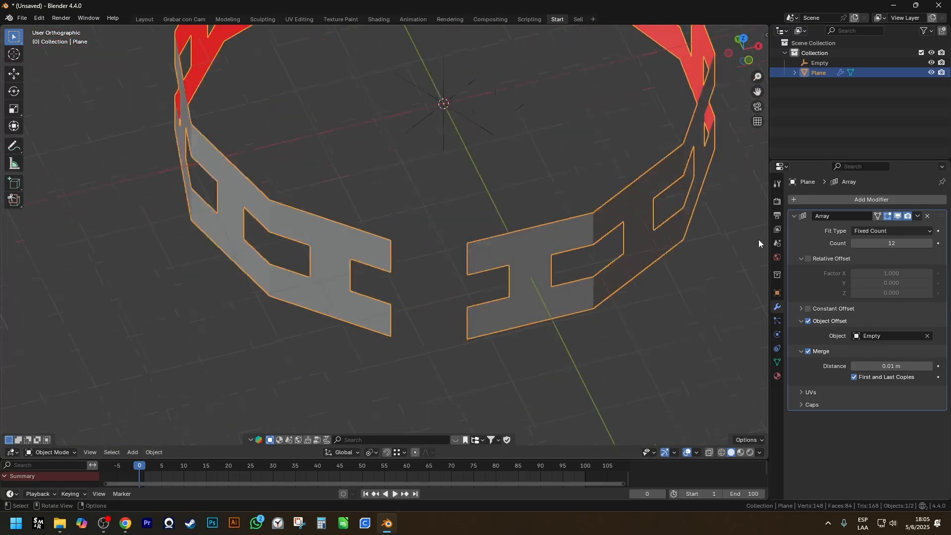
pyautogui.click(930, 243)
# - Rotate the Empty about the global Z axis to about 27.6° to fit the thirteen copies into the ring
pyautogui.keyDown('shift'); pyautogui.moveTo(626, 289); pyautogui.dragTo(596, 272, button='middle'); pyautogui.keyUp('shift')
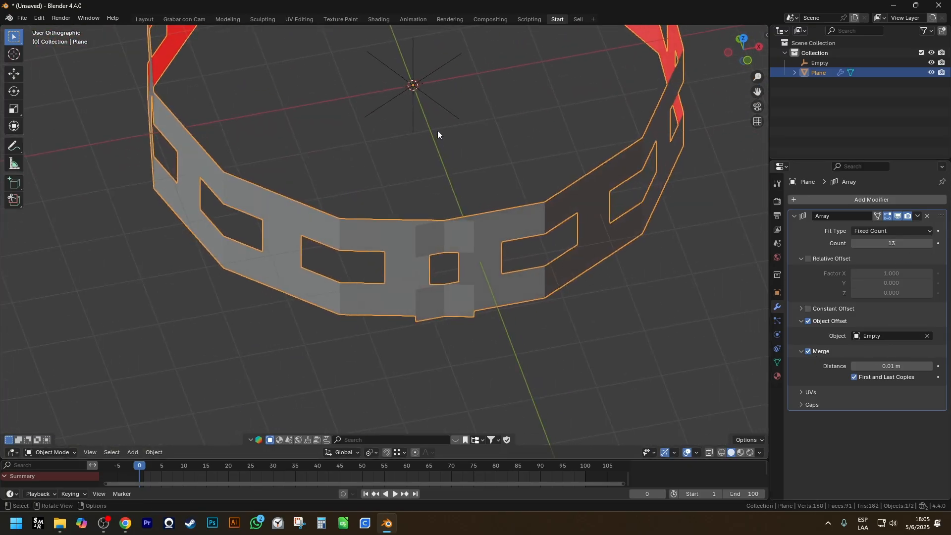
pyautogui.click(436, 105)
pyautogui.press('r')
pyautogui.press('z')
pyautogui.click(625, 265)
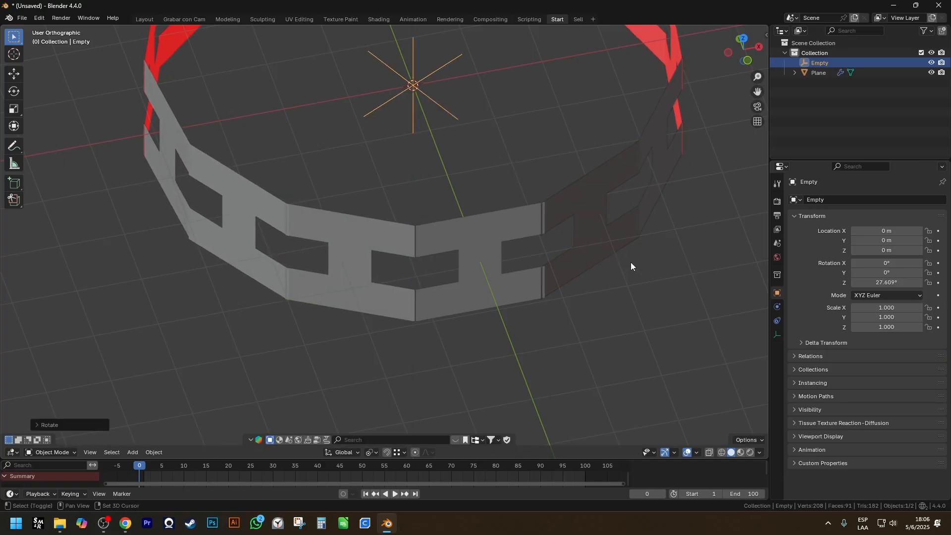
pyautogui.scroll(6, 426, 240)
pyautogui.press('r')
pyautogui.press('z')
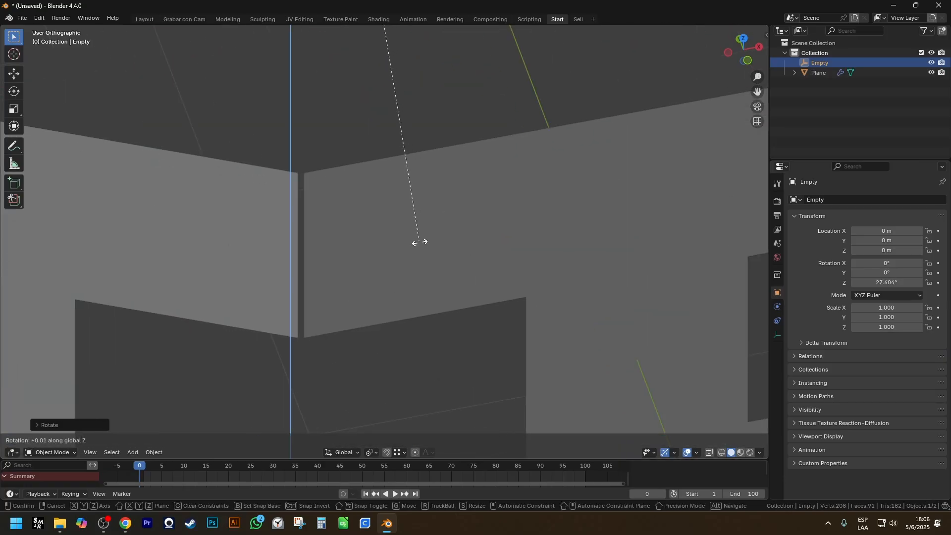
pyautogui.click(420, 242)
# - Fine-tune the Empty's rotation about the global Z axis to about 27.61°, working at a seam between copies
pyautogui.click(581, 297)
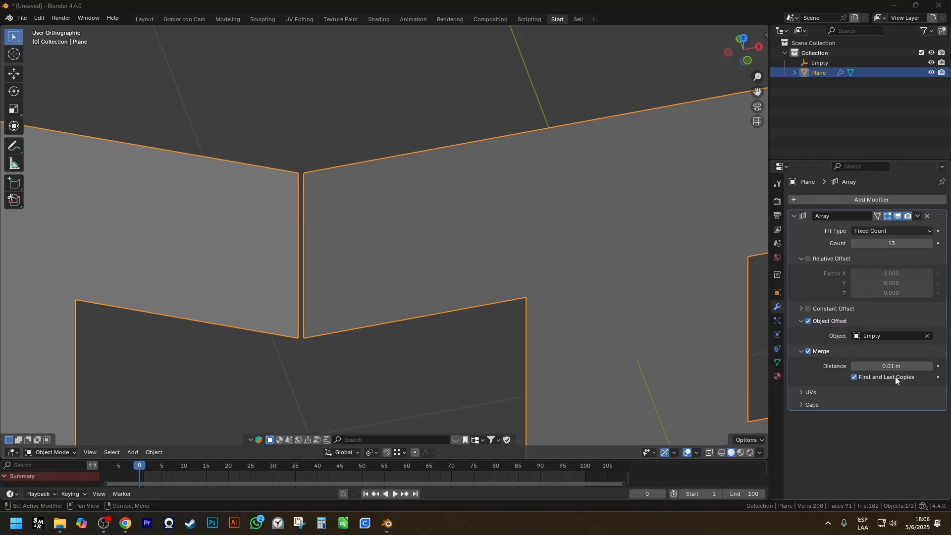
pyautogui.scroll(-9, 341, 162)
pyautogui.keyDown('shift'); pyautogui.moveTo(373, 118); pyautogui.dragTo(386, 208, button='middle'); pyautogui.keyUp('shift')
pyautogui.click(375, 144)
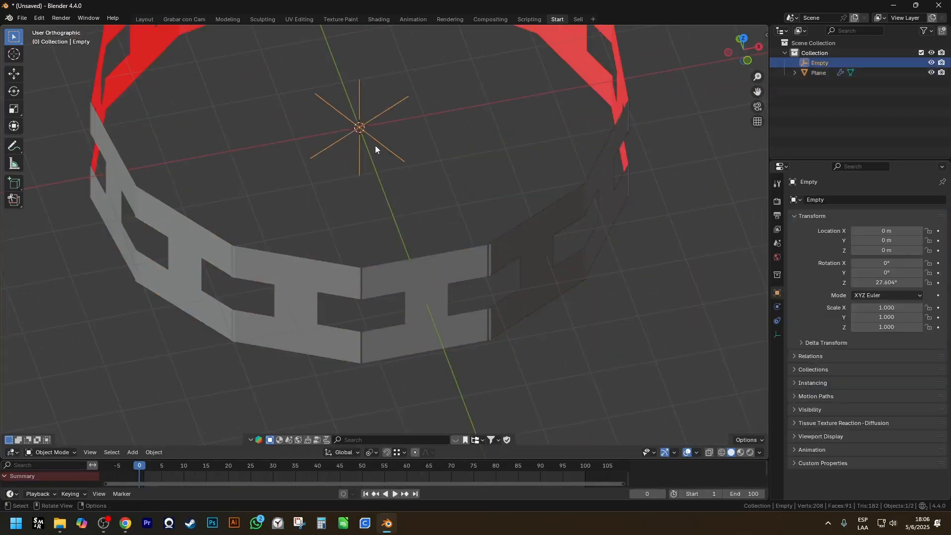
pyautogui.scroll(13, 372, 273)
pyautogui.press('r')
pyautogui.press('z')
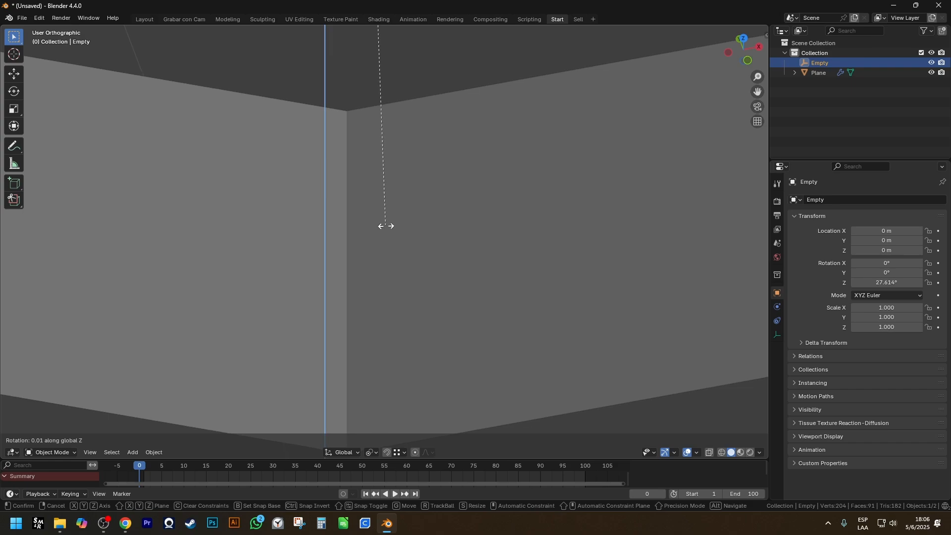
pyautogui.click(382, 225)
# - Select the plane and examine the seams between neighbouring copies in the ring up close
pyautogui.hotkey('ctrl', 'shift', '4')
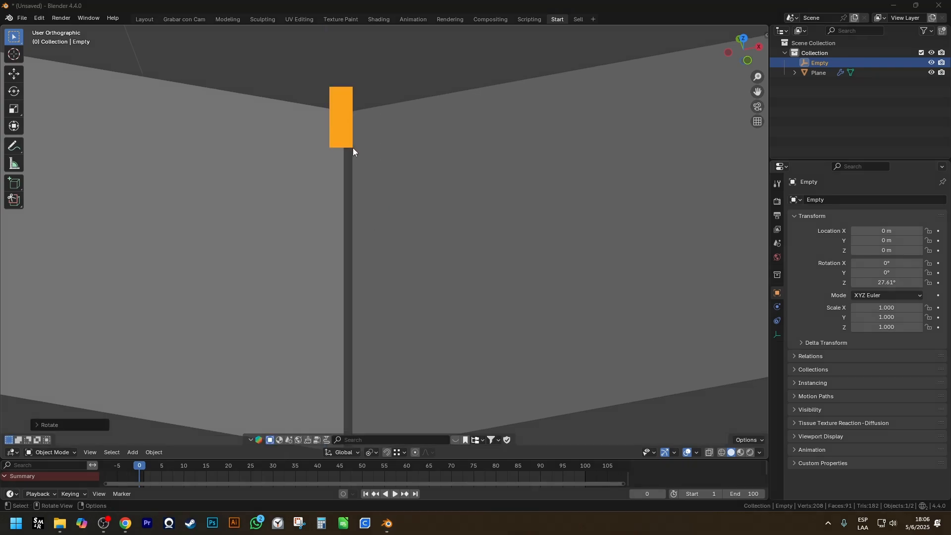
pyautogui.press('Escape')
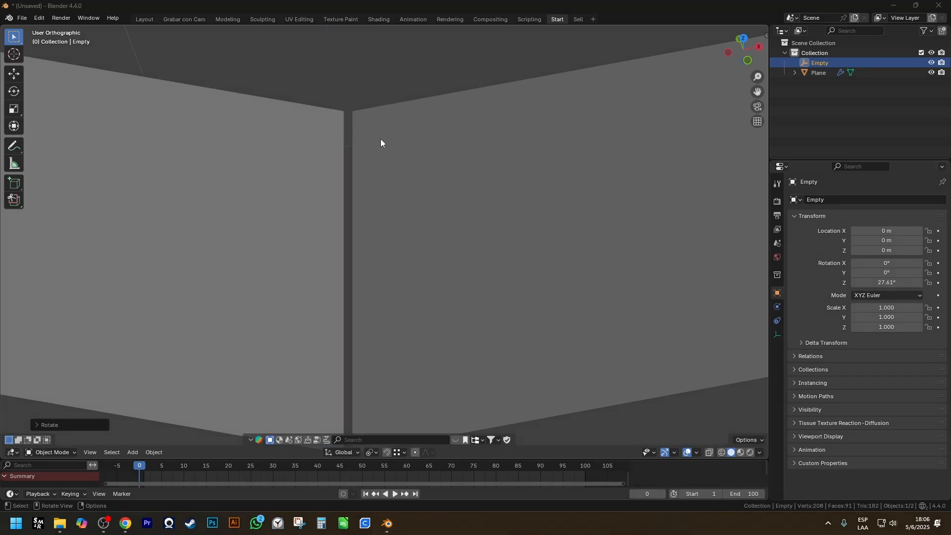
pyautogui.click(381, 139)
pyautogui.scroll(-6, 385, 158)
pyautogui.scroll(-3, 438, 253)
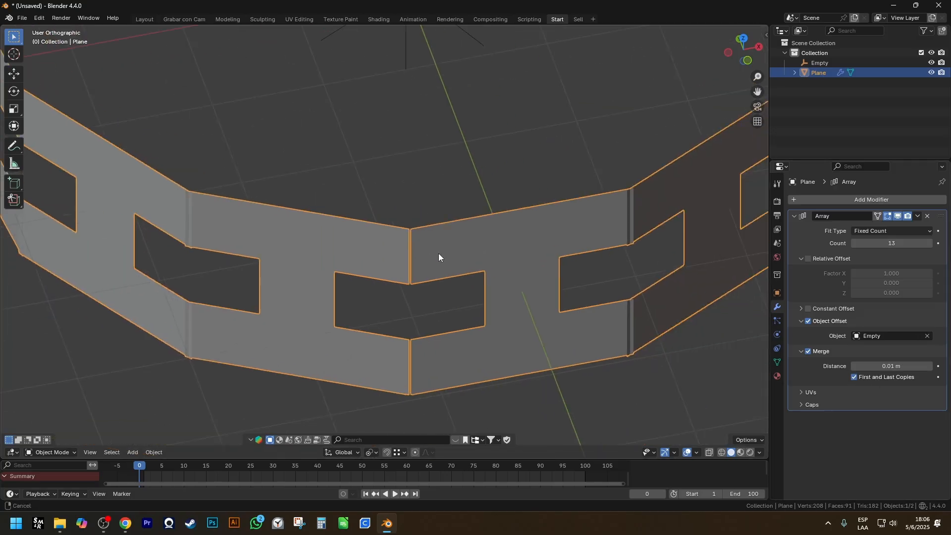
pyautogui.scroll(8, 417, 219)
pyautogui.scroll(-5, 391, 177)
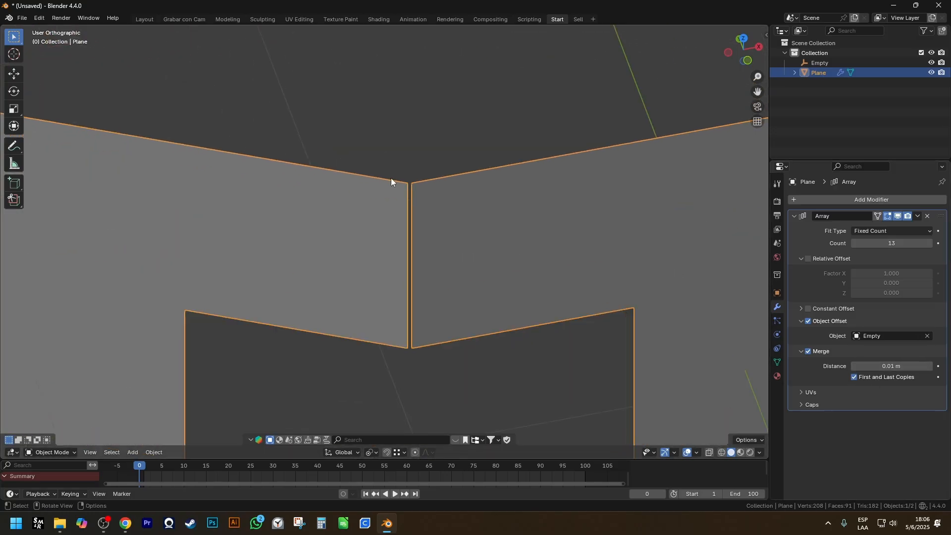
# - Rotate the Empty slightly further about the global Z axis so neighbouring copies overlap at their seams, and reselect the plane
pyautogui.click(404, 125)
pyautogui.press('r')
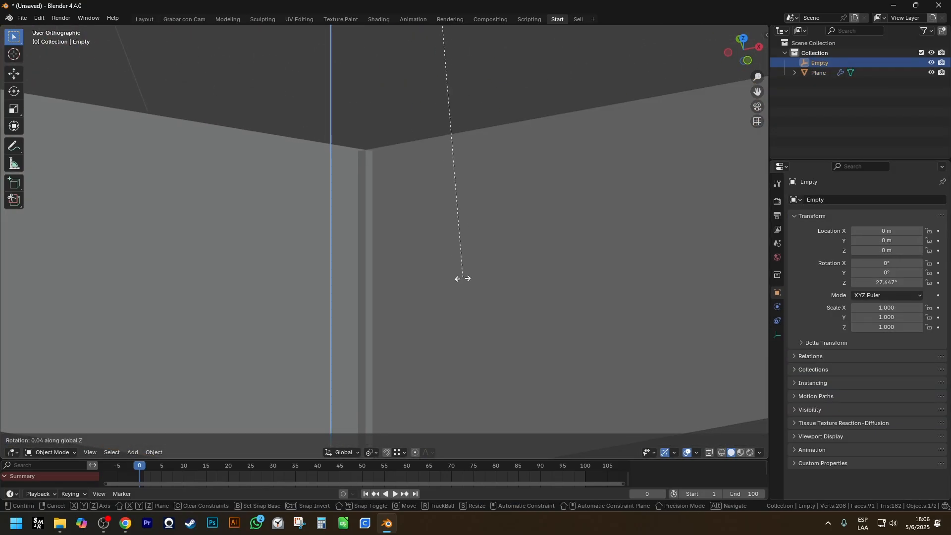
pyautogui.click(446, 278)
pyautogui.scroll(-4, 340, 259)
pyautogui.scroll(4, 492, 261)
pyautogui.click(492, 261)
pyautogui.scroll(-3, 469, 246)
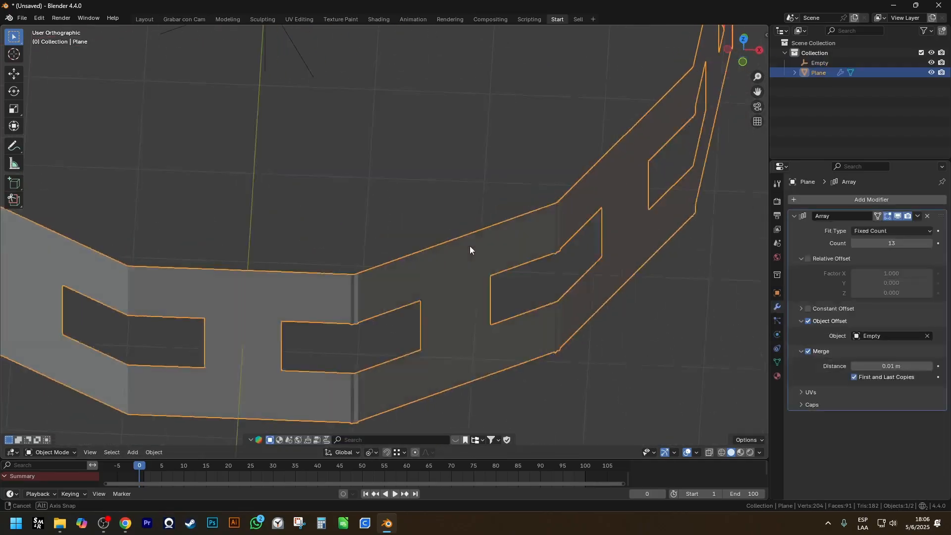
# - Try narrowing and shifting the base I-shape's geometry along X in Edit Mode
pyautogui.scroll(5, 308, 300)
pyautogui.press('Tab')
pyautogui.scroll(-2, 435, 251)
pyautogui.press('s')
pyautogui.press('x')
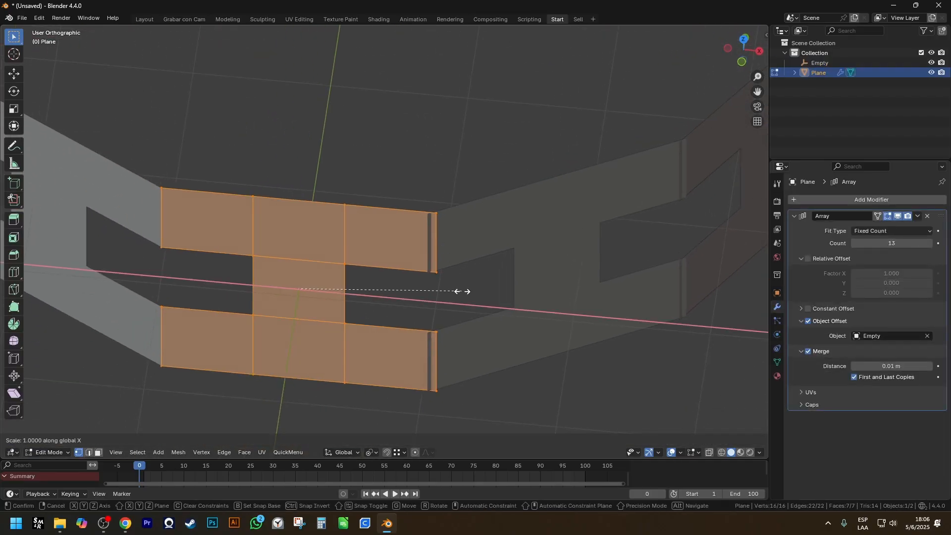
pyautogui.click(431, 288)
pyautogui.press('g')
pyautogui.press('x')
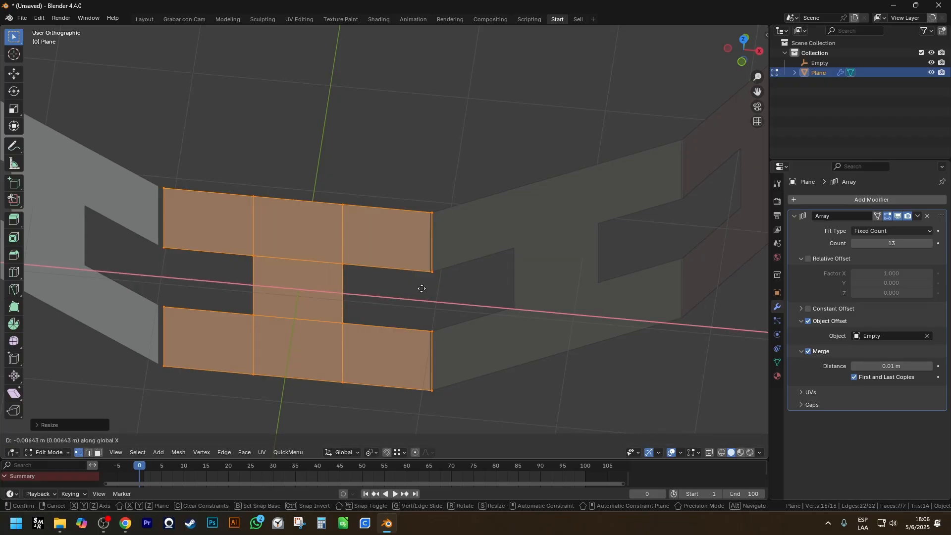
pyautogui.rightClick(415, 285)
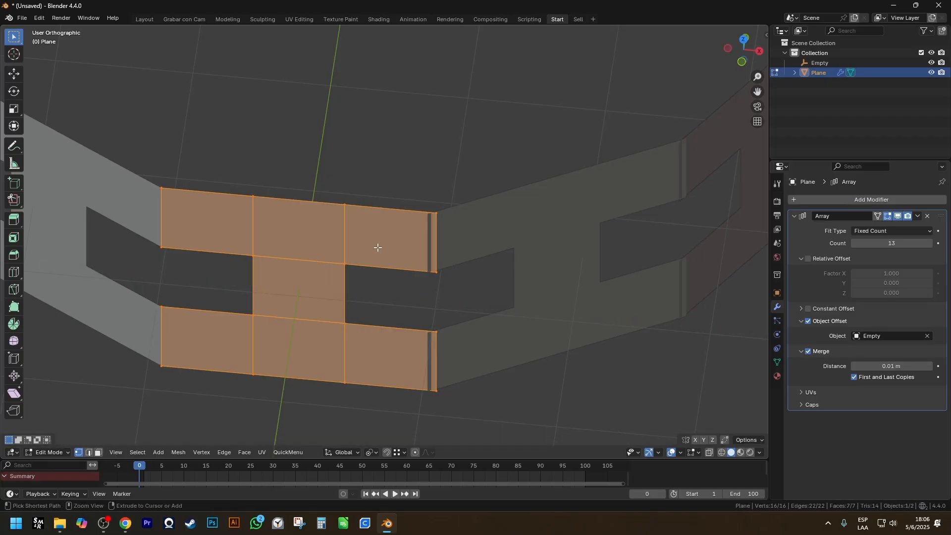
pyautogui.press('Tab')
# - Increase the Array modifier's merge distance to 0.07 m to weld the overlapping seam vertices
pyautogui.scroll(4, 438, 246)
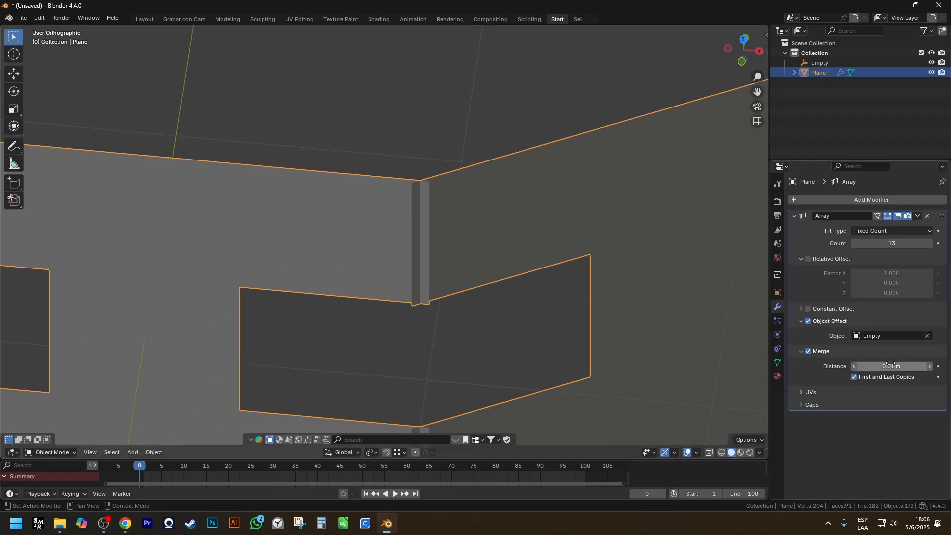
pyautogui.click(929, 366)
pyautogui.click(930, 366)
pyautogui.click(930, 367)
pyautogui.click(930, 366)
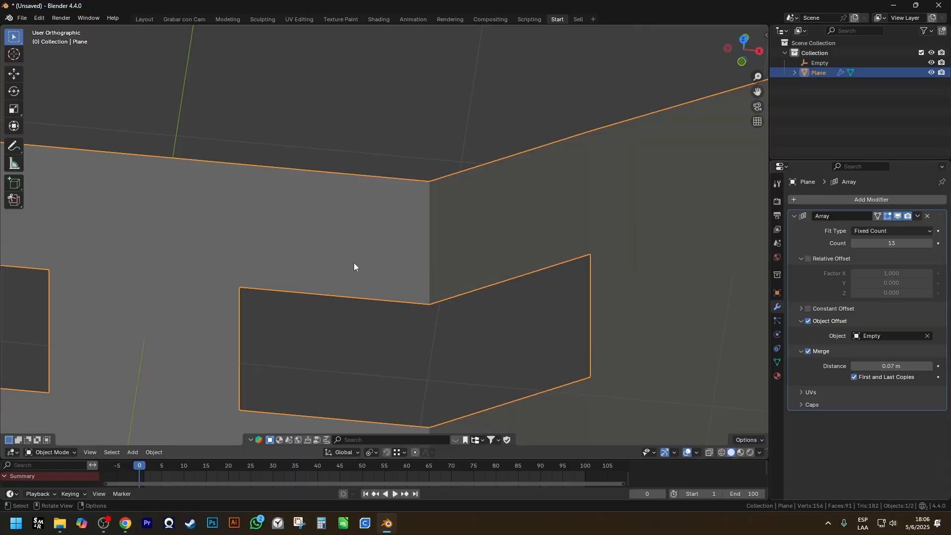
# - Apply the Array modifier to the plane
pyautogui.scroll(-5, 354, 263)
pyautogui.moveTo(354, 262); pyautogui.dragTo(361, 230, button='middle')
pyautogui.keyDown('shift'); pyautogui.moveTo(627, 255); pyautogui.dragTo(604, 289, button='middle'); pyautogui.keyUp('shift')
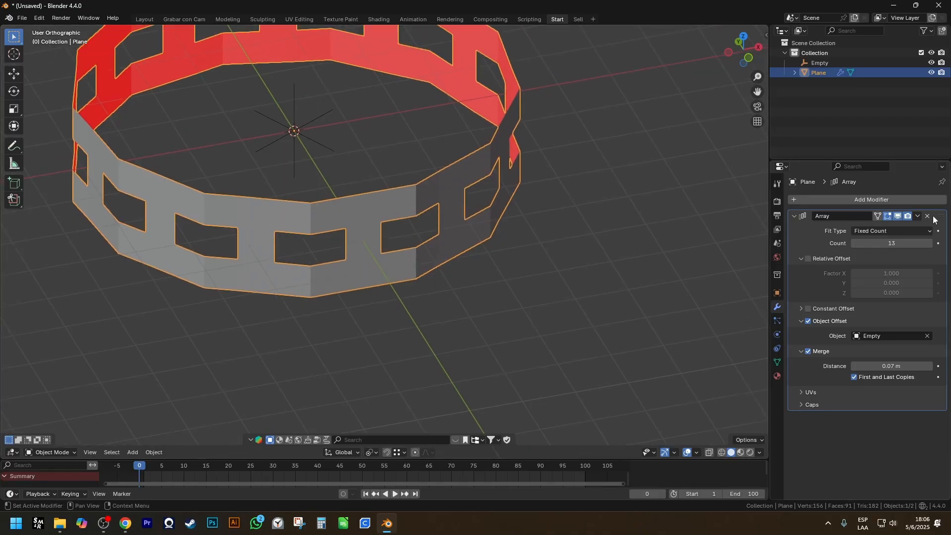
pyautogui.click(917, 217)
pyautogui.click(884, 230)
# - In Edit Mode, select the two vertical edges at one joint of the ring and test-move them to check the weld
pyautogui.press('Tab')
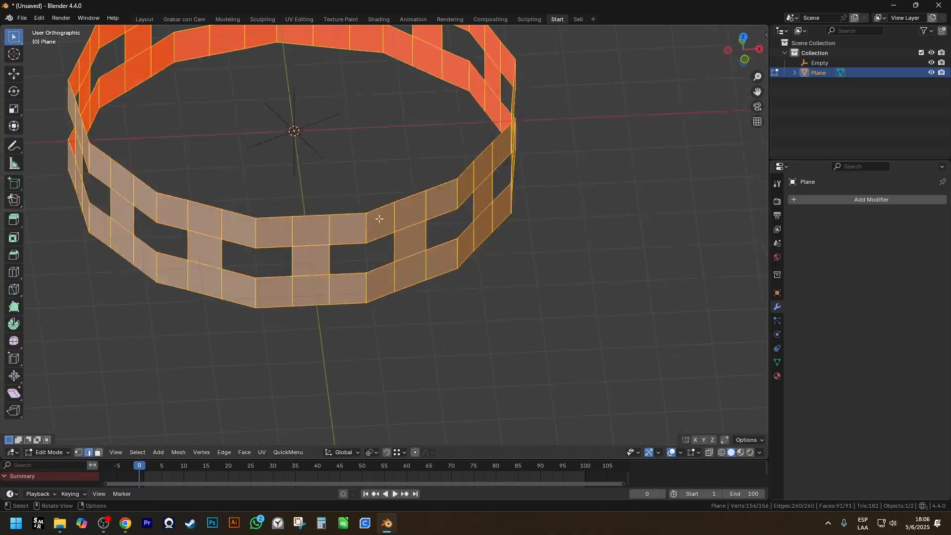
pyautogui.scroll(5, 379, 218)
pyautogui.keyDown('alt'); pyautogui.click(376, 225); pyautogui.keyUp('alt')
pyautogui.keyDown('alt'); pyautogui.keyDown('shift'); pyautogui.click(382, 335); pyautogui.keyUp('shift'); pyautogui.keyUp('alt')
pyautogui.press('g')
pyautogui.rightClick(403, 331)
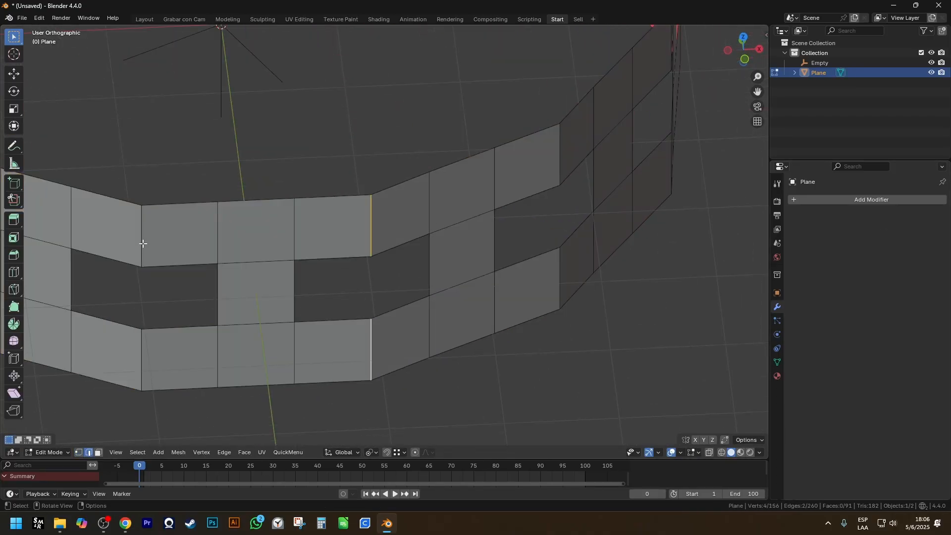
# - Check further joints of the ring by selecting their vertical edges and test-moving them without keeping the move
pyautogui.keyDown('alt'); pyautogui.click(143, 242); pyautogui.keyUp('alt')
pyautogui.keyDown('alt'); pyautogui.keyDown('shift'); pyautogui.click(141, 361); pyautogui.keyUp('shift'); pyautogui.keyUp('alt')
pyautogui.moveTo(130, 362); pyautogui.dragTo(361, 322, button='middle')
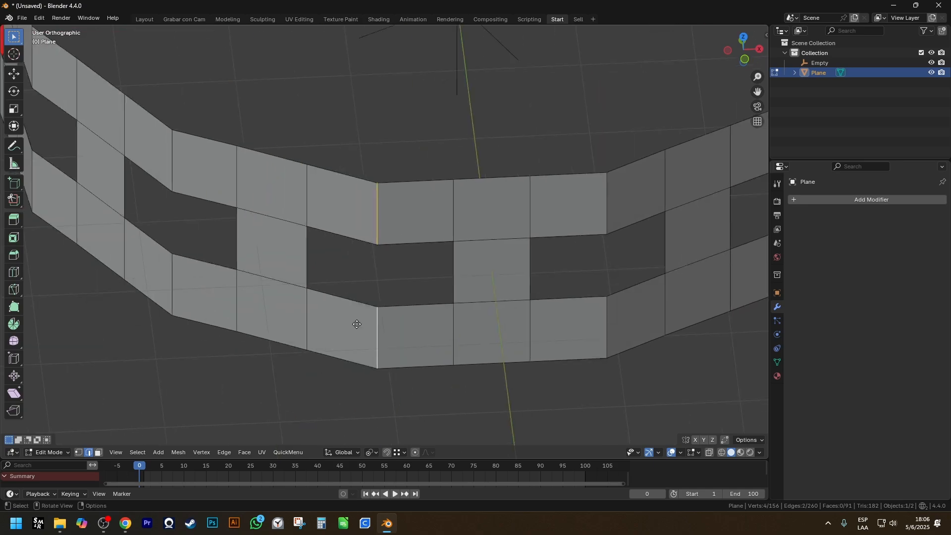
pyautogui.press('g')
pyautogui.rightClick(155, 268)
pyautogui.keyDown('shift'); pyautogui.click(167, 306); pyautogui.keyUp('shift')
pyautogui.press('g')
pyautogui.rightClick(197, 263)
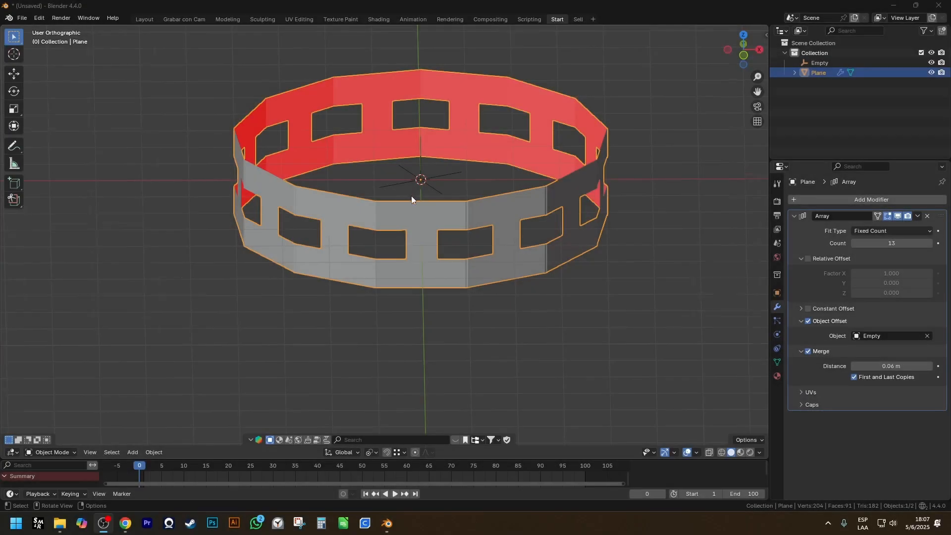
pyautogui.scroll(4, 411, 195)
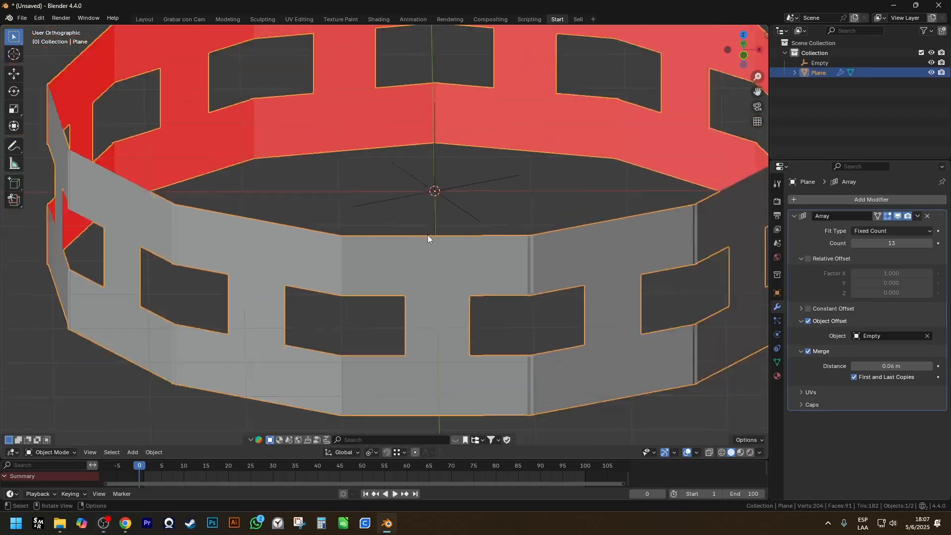
# - Expand the Array modifier's UVs and Caps settings to examine their Offset U/V and Cap Start/End options
pyautogui.scroll(-3, 428, 235)
pyautogui.moveTo(439, 222); pyautogui.dragTo(444, 240, button='middle')
pyautogui.scroll(1, 713, 303)
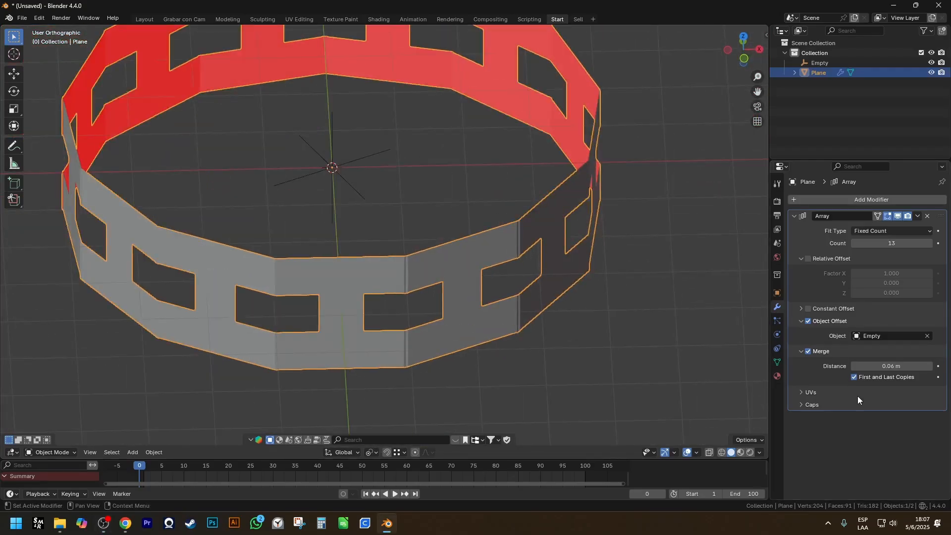
pyautogui.click(813, 392)
pyautogui.scroll(-3, 649, 356)
pyautogui.moveTo(649, 356); pyautogui.dragTo(582, 319, button='middle')
pyautogui.scroll(4, 582, 328)
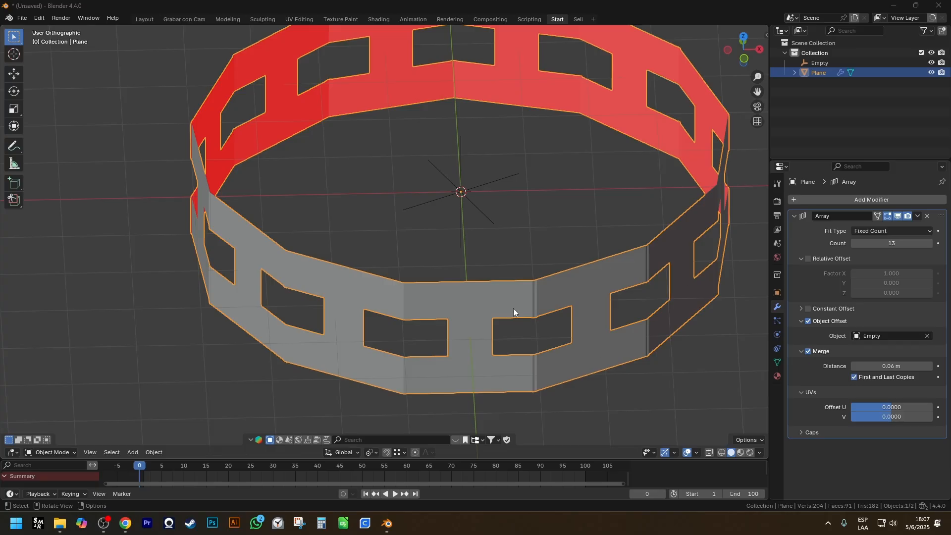
pyautogui.moveTo(659, 320); pyautogui.dragTo(585, 297, button='middle')
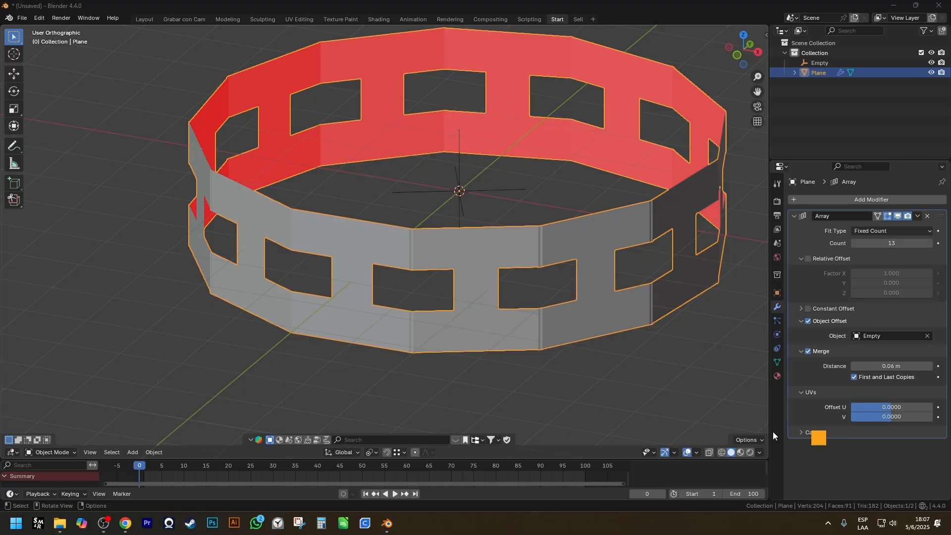
pyautogui.click(813, 433)
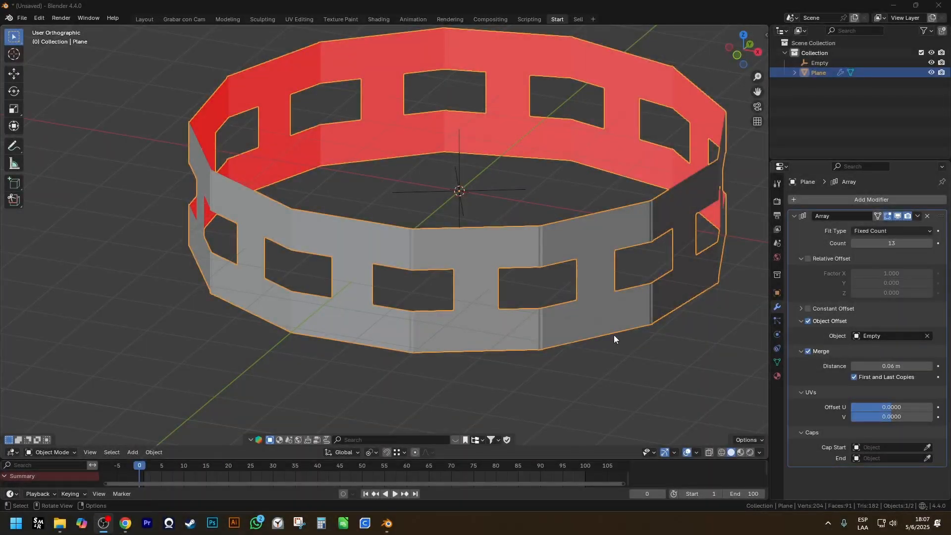
pyautogui.scroll(-2, 614, 335)
pyautogui.scroll(2, 637, 341)
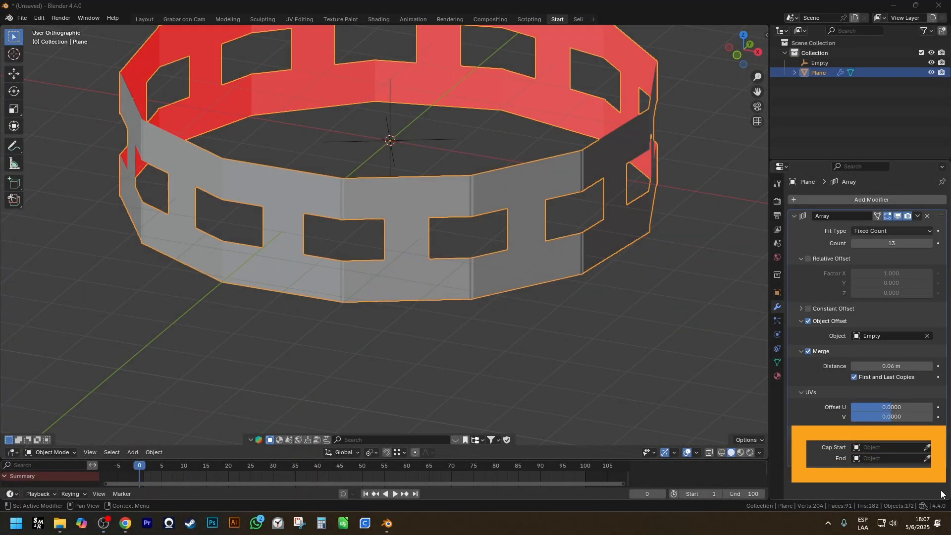
pyautogui.keyDown('shift'); pyautogui.moveTo(425, 230); pyautogui.dragTo(443, 277, button='middle'); pyautogui.keyUp('shift')
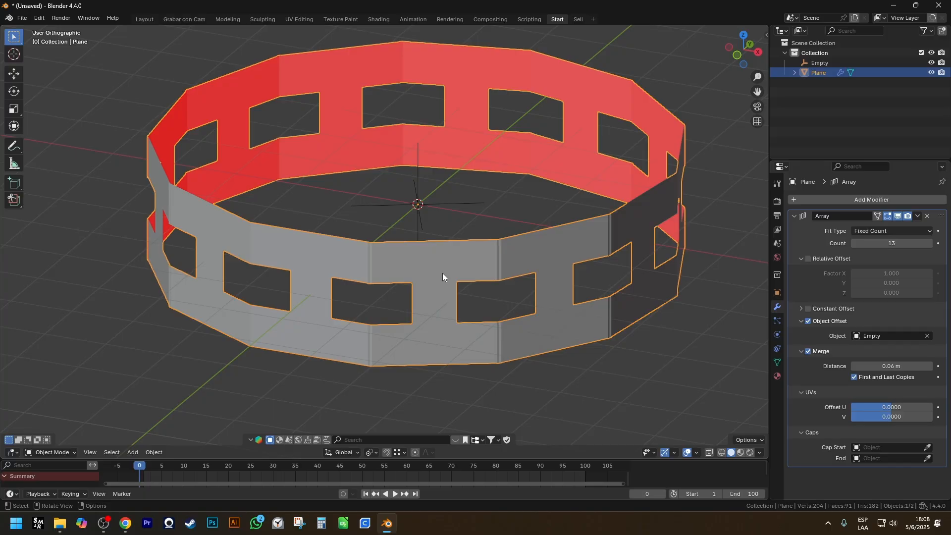
# - Enter Edit Mode on the plane to show the original I-shaped segment within the ring
pyautogui.moveTo(424, 282); pyautogui.dragTo(474, 306, button='middle')
pyautogui.scroll(-4, 474, 304)
pyautogui.press('Tab')
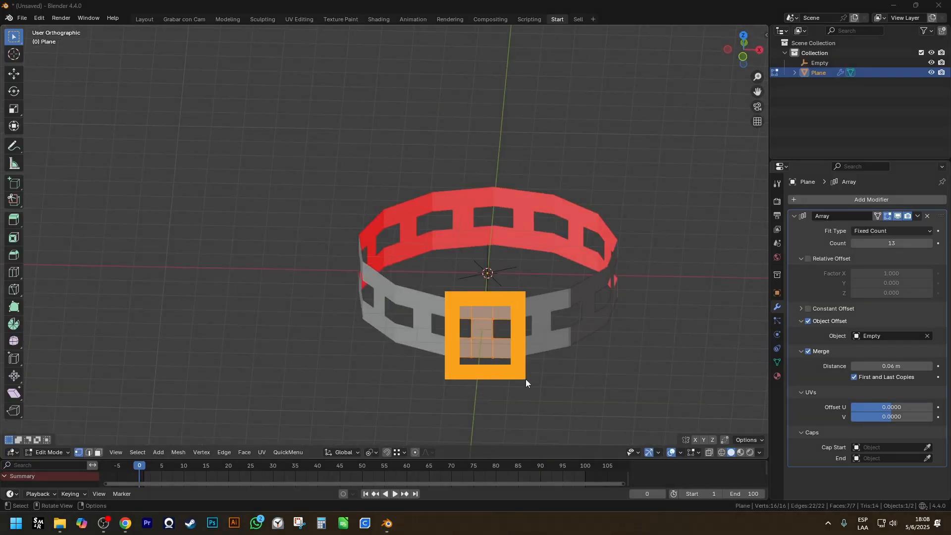
pyautogui.scroll(5, 489, 331)
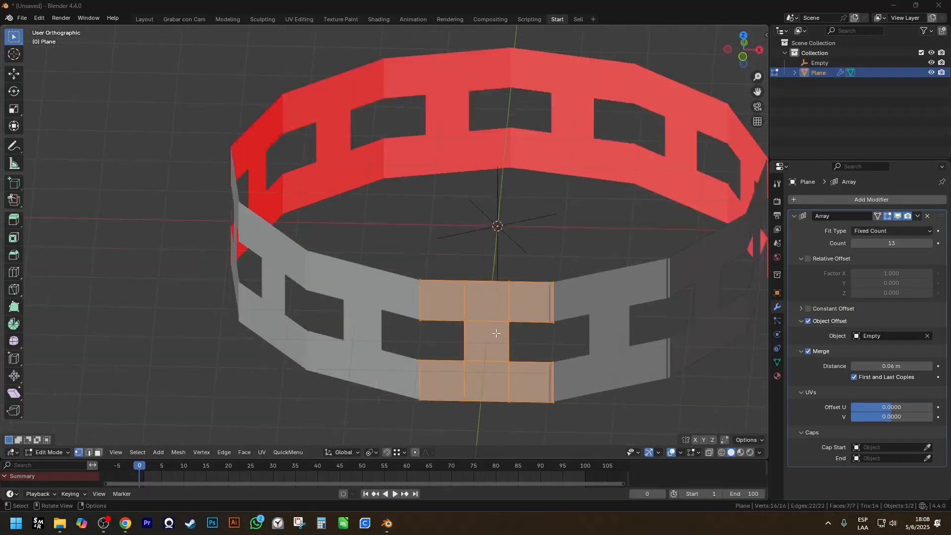
pyautogui.moveTo(596, 335); pyautogui.dragTo(664, 324)
pyautogui.moveTo(682, 317)
pyautogui.mouseDown()
pyautogui.moveTo(743, 298)
pyautogui.moveTo(756, 197)
pyautogui.moveTo(732, 131)
pyautogui.mouseUp()
pyautogui.moveTo(690, 99); pyautogui.dragTo(622, 73)
pyautogui.moveTo(538, 71); pyautogui.dragTo(465, 70)
pyautogui.moveTo(433, 71); pyautogui.dragTo(351, 73)
pyautogui.moveTo(290, 87); pyautogui.dragTo(252, 99)
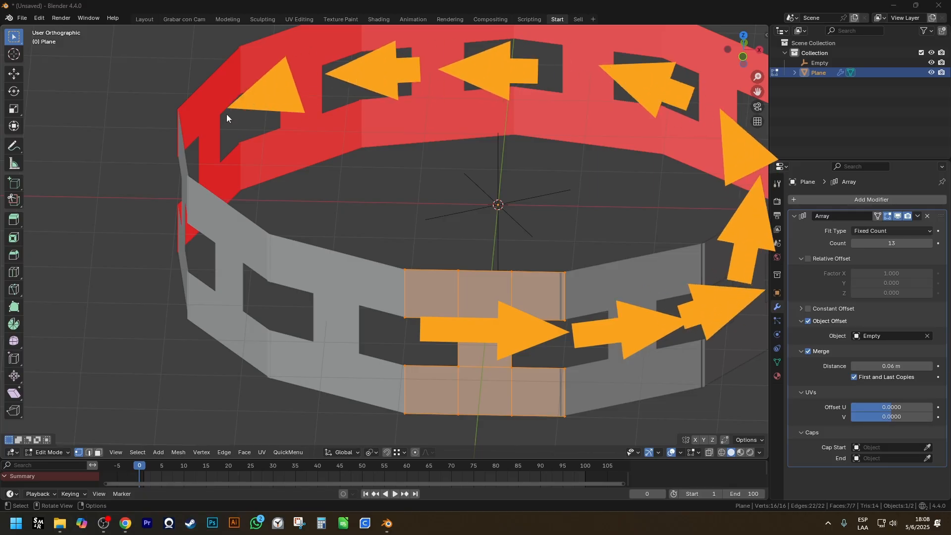
pyautogui.moveTo(213, 127); pyautogui.dragTo(196, 164)
pyautogui.moveTo(194, 194); pyautogui.dragTo(212, 253)
pyautogui.moveTo(234, 300); pyautogui.dragTo(281, 334)
pyautogui.moveTo(266, 240); pyautogui.dragTo(406, 411)
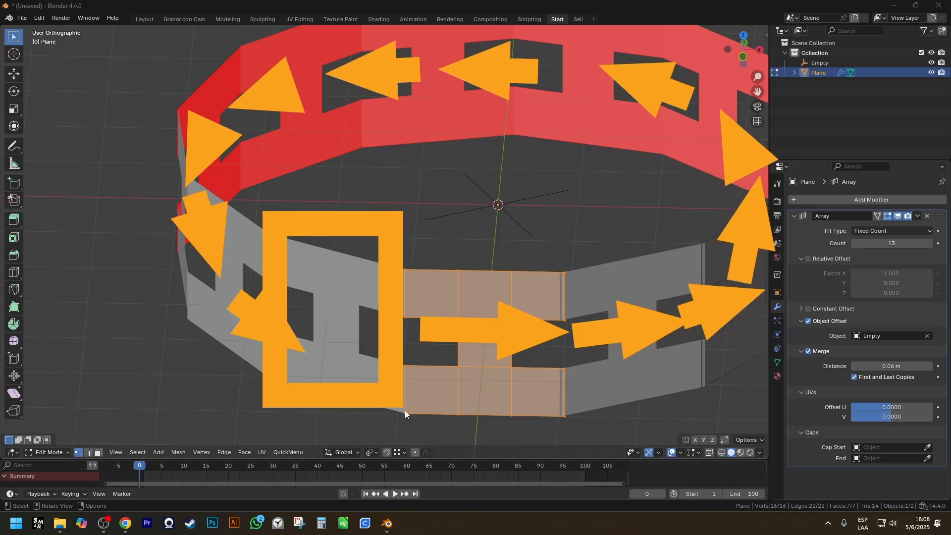
pyautogui.press('Escape')
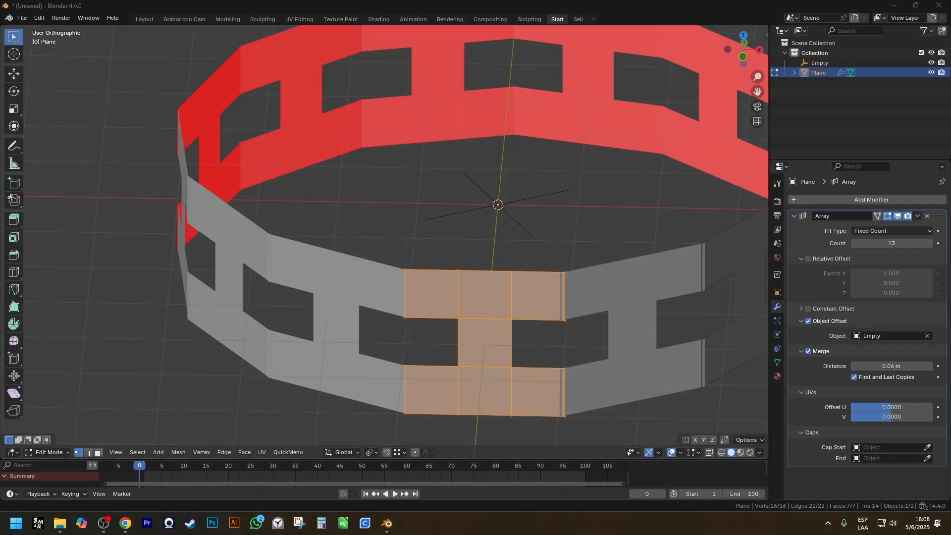
# - Check which objects are available for the Array modifier's Cap Start, then dismiss the choices without assigning one
pyautogui.click(900, 447)
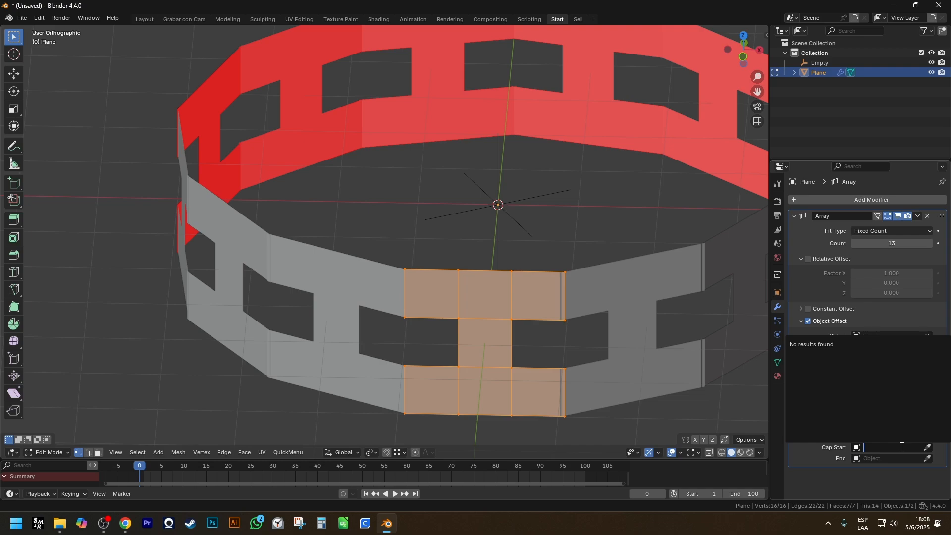
pyautogui.click(530, 304)
pyautogui.scroll(-4, 565, 292)
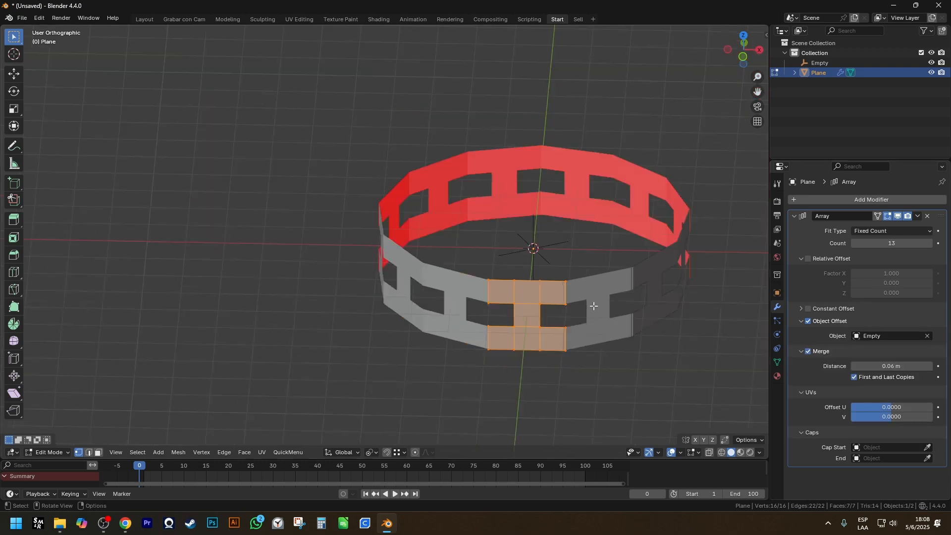
pyautogui.keyDown('shift'); pyautogui.moveTo(661, 255); pyautogui.dragTo(652, 225, button='middle'); pyautogui.keyUp('shift')
pyautogui.scroll(2, 535, 194)
pyautogui.keyDown('shift'); pyautogui.moveTo(536, 194); pyautogui.dragTo(402, 213, button='middle'); pyautogui.keyUp('shift')
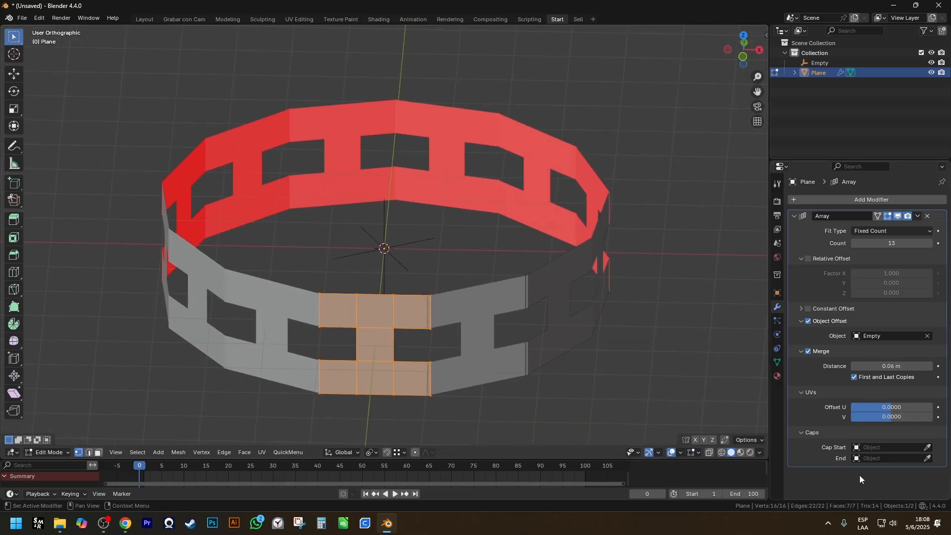
pyautogui.hotkey('ctrl', '2')
pyautogui.moveTo(784, 415)
pyautogui.mouseDown()
pyautogui.moveTo(950, 470)
pyautogui.moveTo(911, 478)
pyautogui.moveTo(938, 480)
pyautogui.mouseUp()
pyautogui.press('Escape')
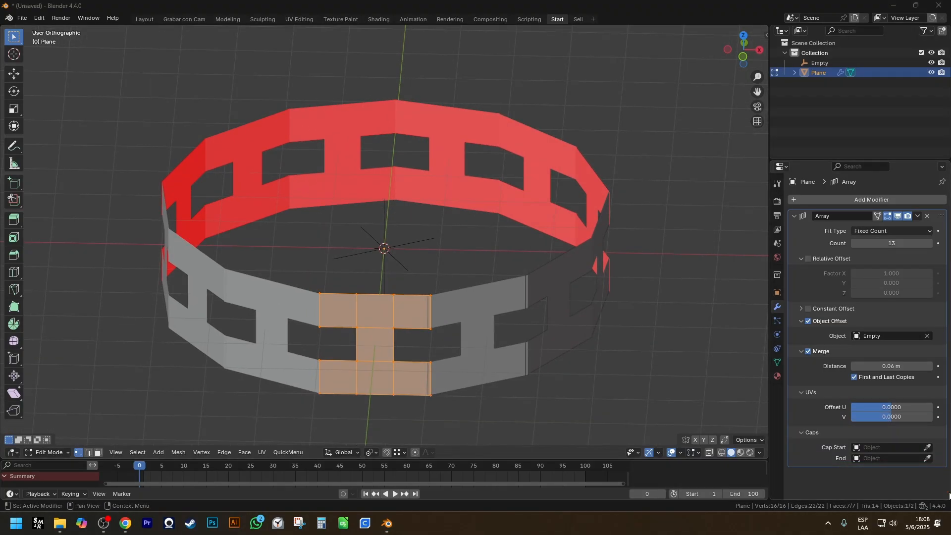
# - Open Blender's online manual page for the Cap Start setting and select the "Cap Start, End" description in the Caps section
pyautogui.rightClick(876, 447)
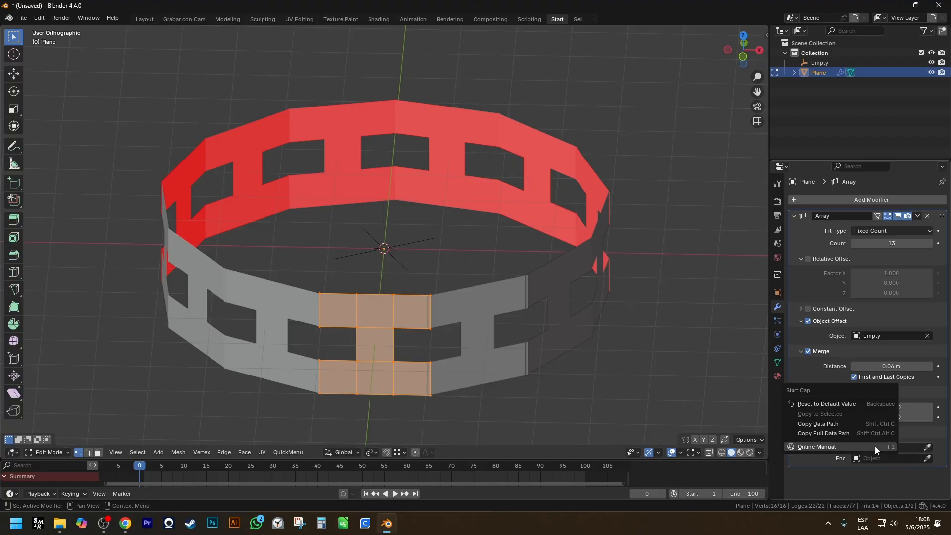
pyautogui.click(875, 447)
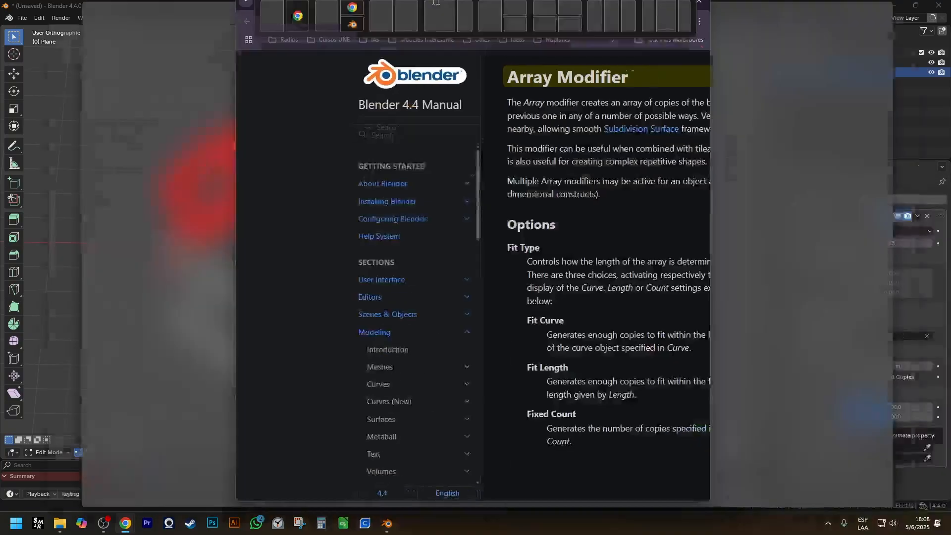
pyautogui.scroll(-15, 486, 313)
pyautogui.scroll(-20, 485, 317)
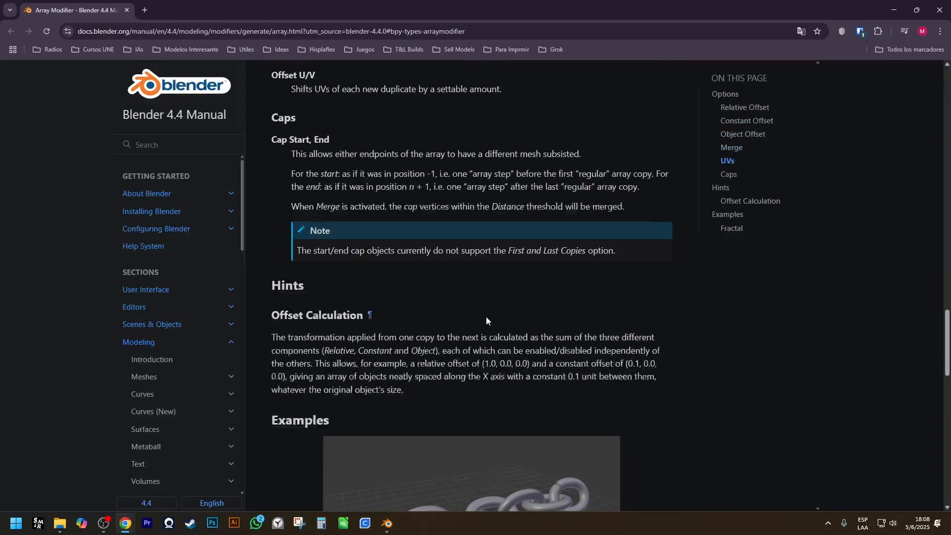
pyautogui.scroll(12, 496, 335)
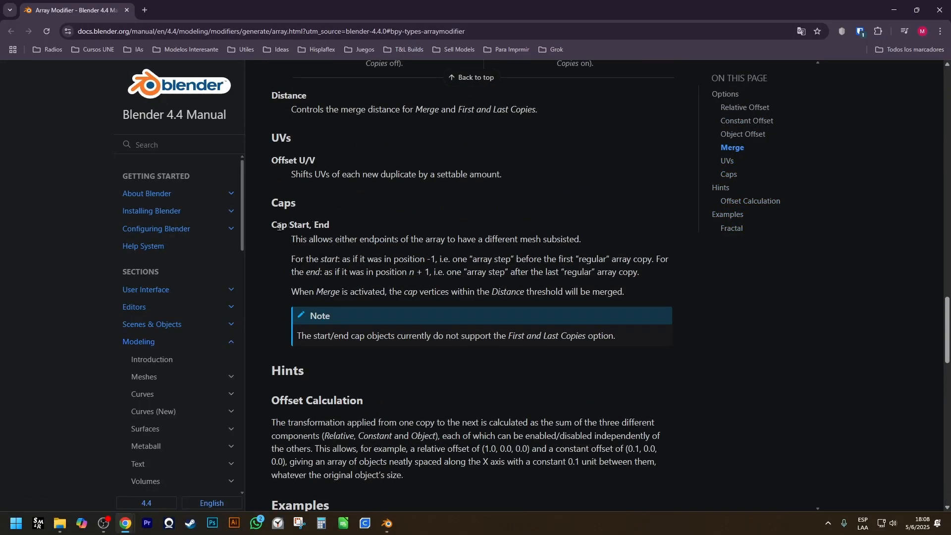
pyautogui.moveTo(292, 240); pyautogui.dragTo(642, 290)
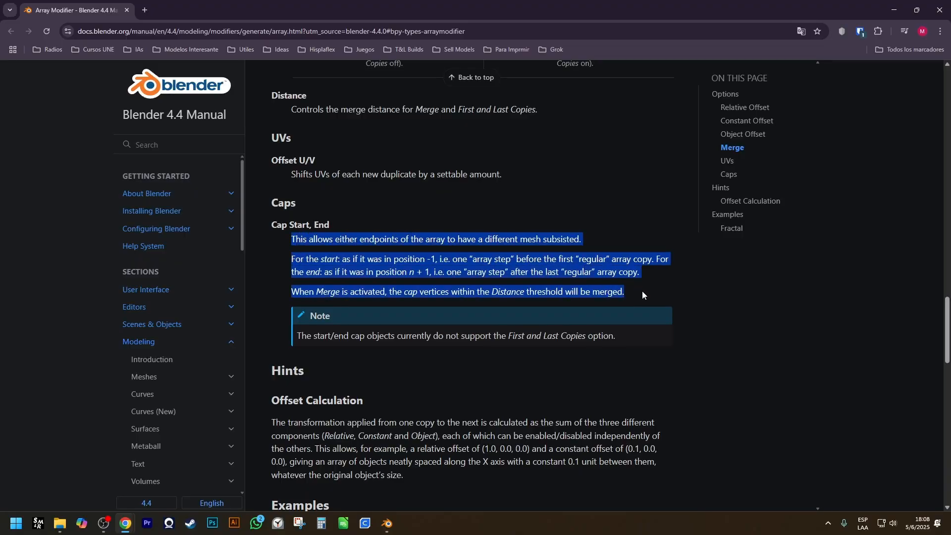